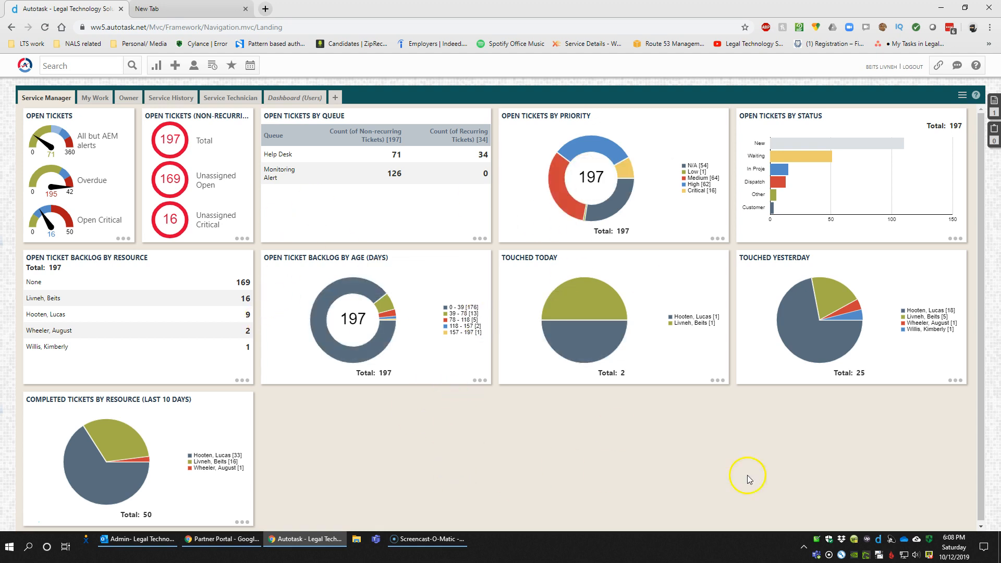
# - Open Datto RMM from Autotask and view the job options available beside its Sites list
pyautogui.click(29, 71)
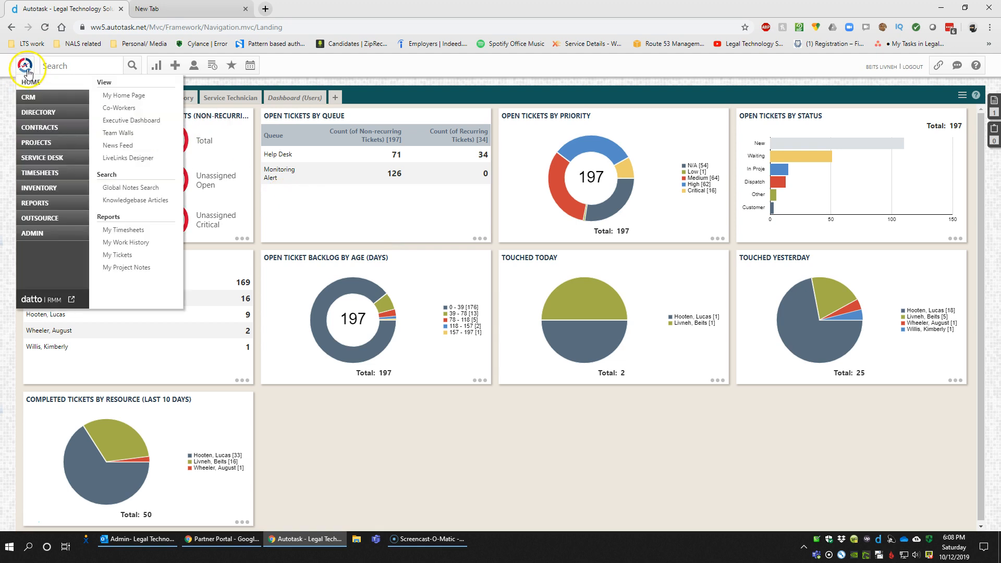
pyautogui.click(42, 307)
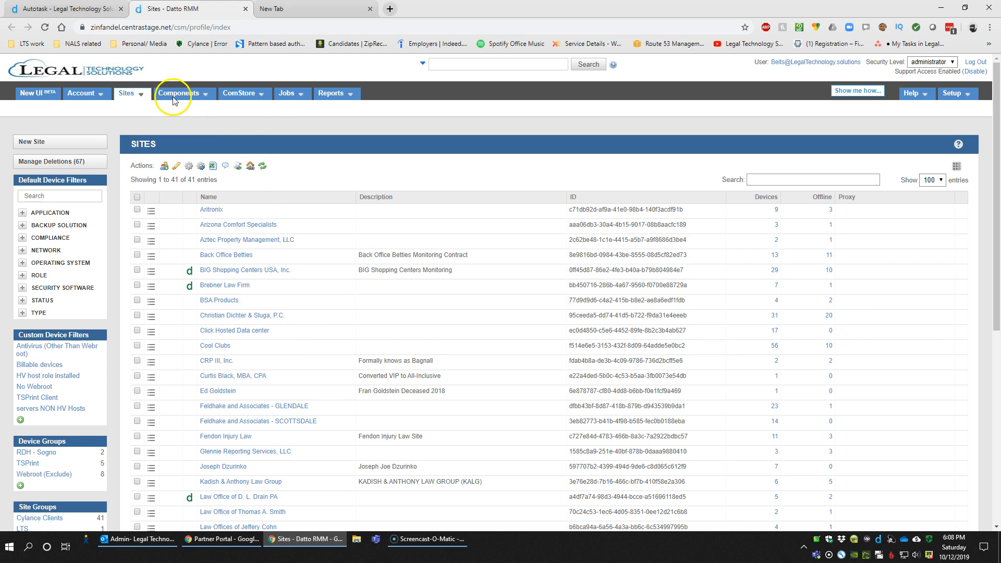
pyautogui.click(126, 94)
pyautogui.click(287, 94)
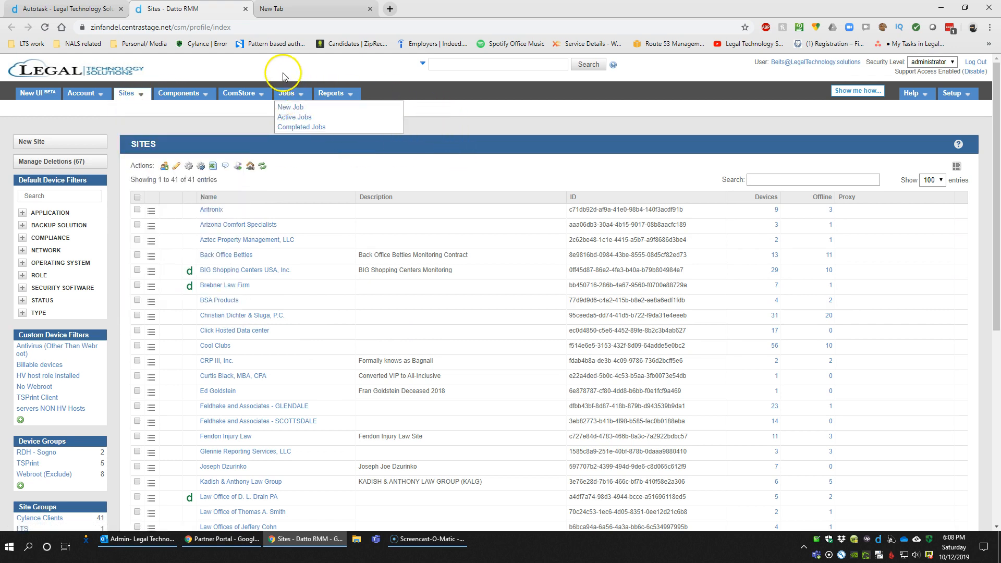
# - Open the support site click-911.com in the blank browser tab
pyautogui.click(286, 10)
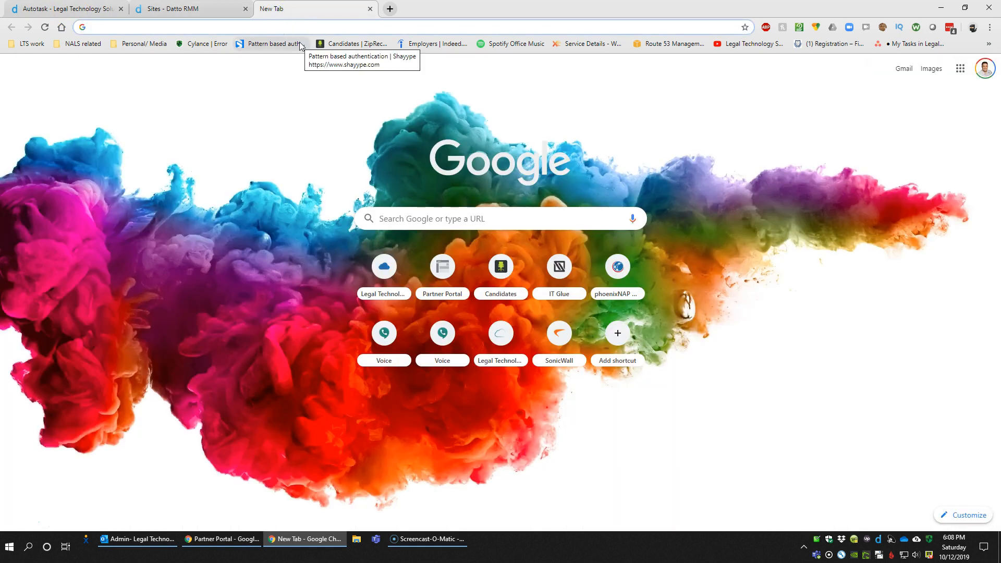
pyautogui.write('click-911.com')
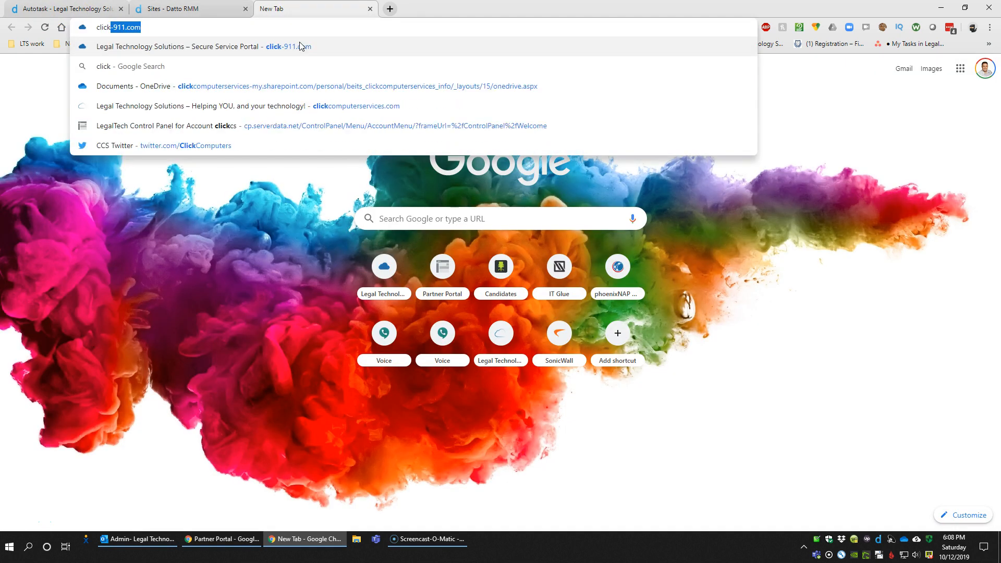
pyautogui.press('Return')
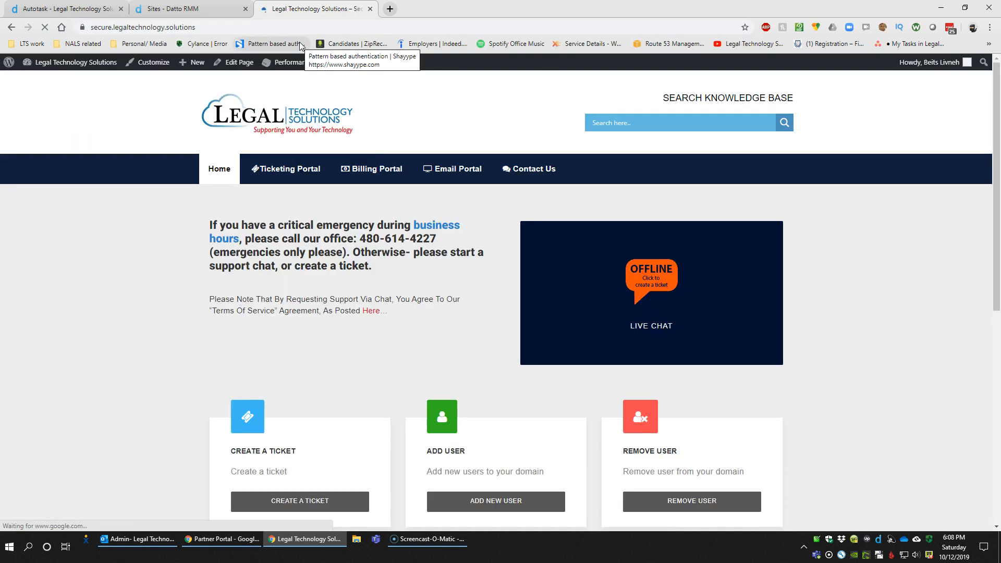
# - Remove the "secure" subdomain to load the legaltechnology.solutions main site and open its Support Portal from there
pyautogui.doubleClick(104, 28)
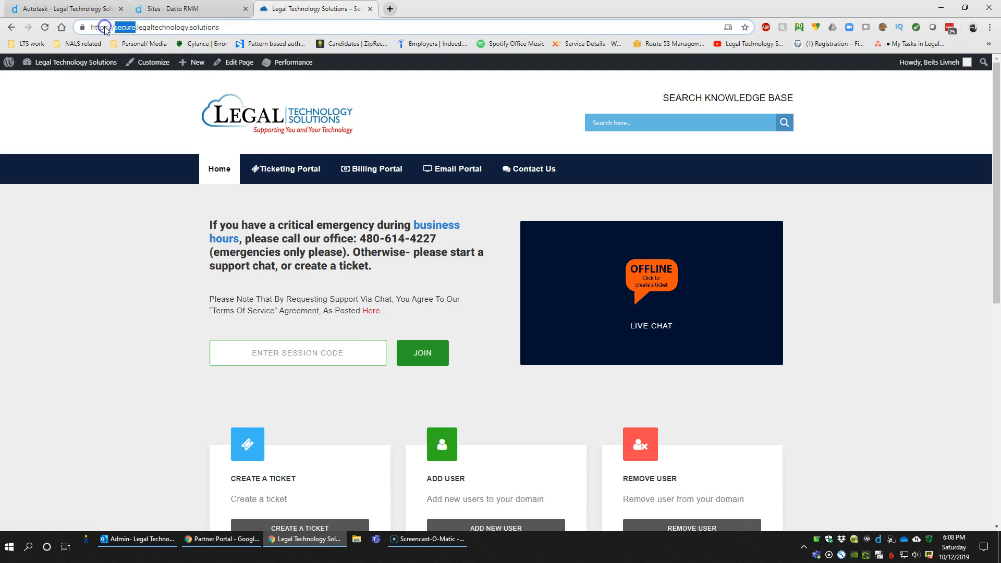
pyautogui.click(154, 26)
pyautogui.moveTo(154, 26); pyautogui.dragTo(115, 32)
pyautogui.press('BackSpace')
pyautogui.press('Return')
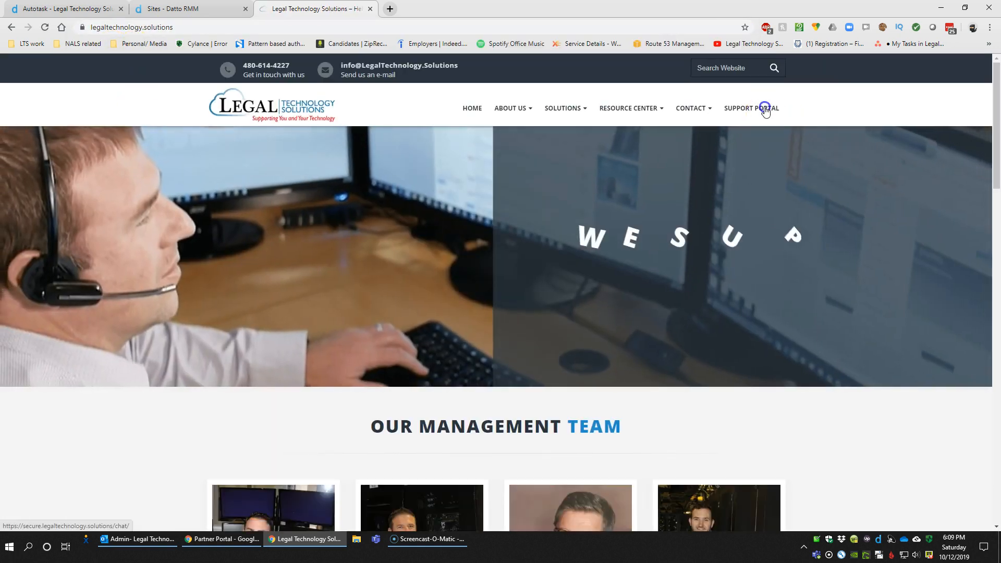
pyautogui.click(765, 110)
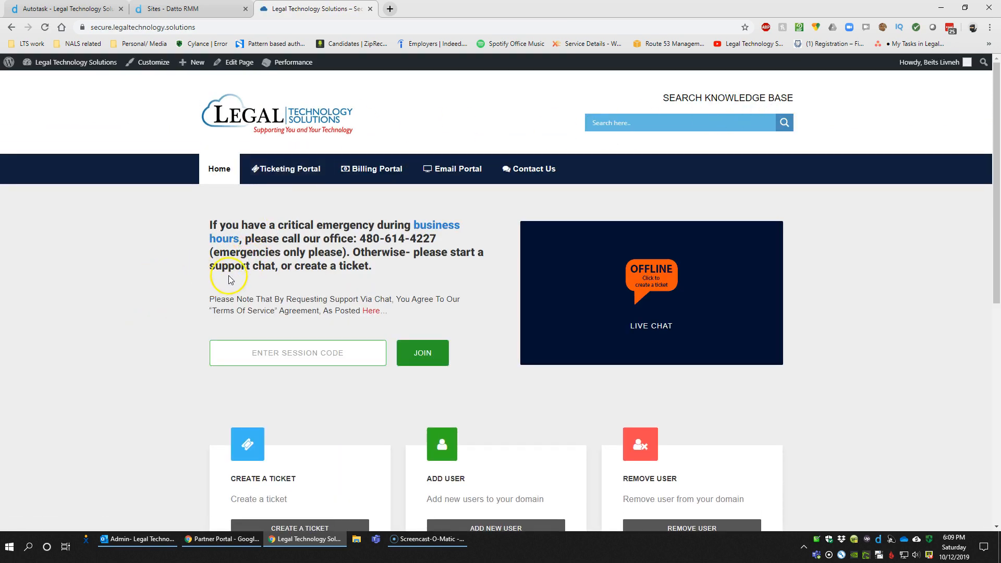
# - Review the support portal's session code entry and open the Create a Ticket form
pyautogui.click(294, 347)
pyautogui.scroll(-2, 373, 253)
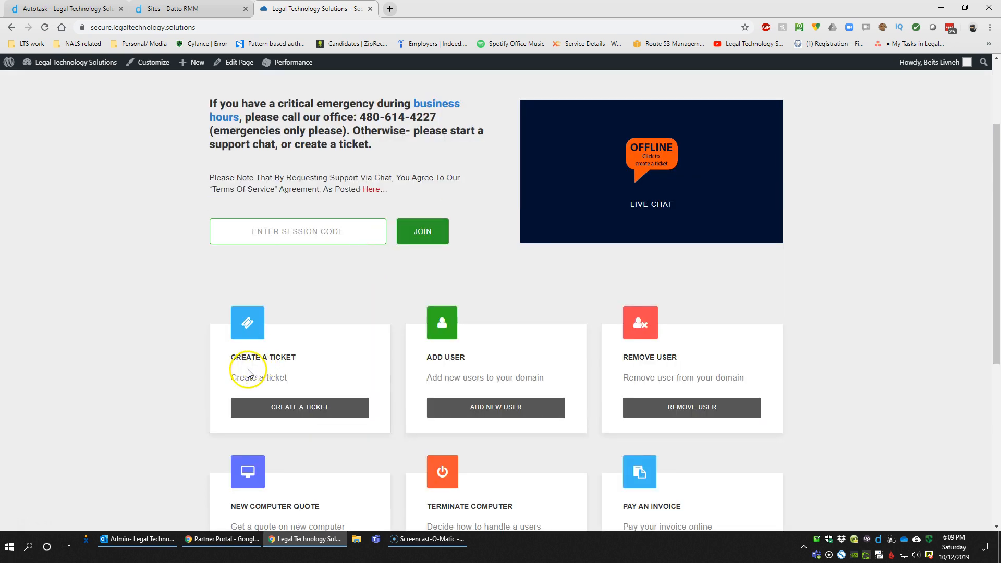
pyautogui.click(300, 408)
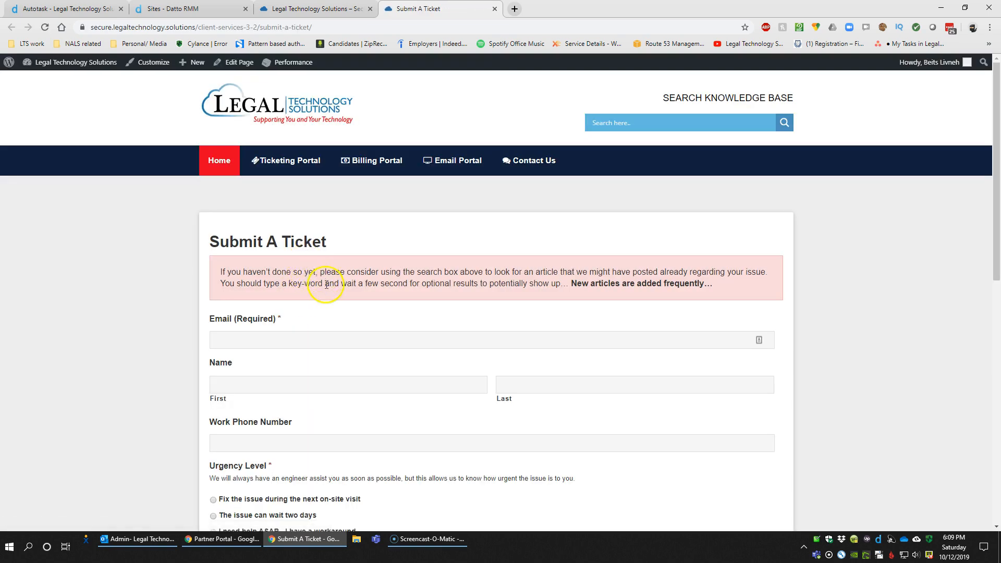
# - Set the ticket's urgency level to "The whole office is down and we cannot perform any work" and highlight the emergency call notice
pyautogui.scroll(-2, 327, 285)
pyautogui.scroll(-2, 273, 217)
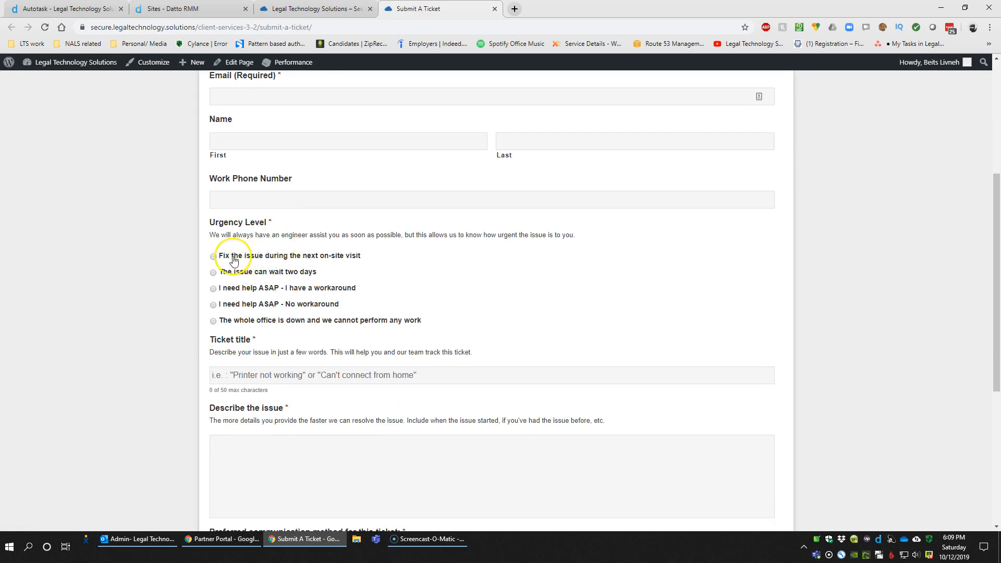
pyautogui.click(259, 320)
pyautogui.moveTo(214, 340); pyautogui.dragTo(407, 342)
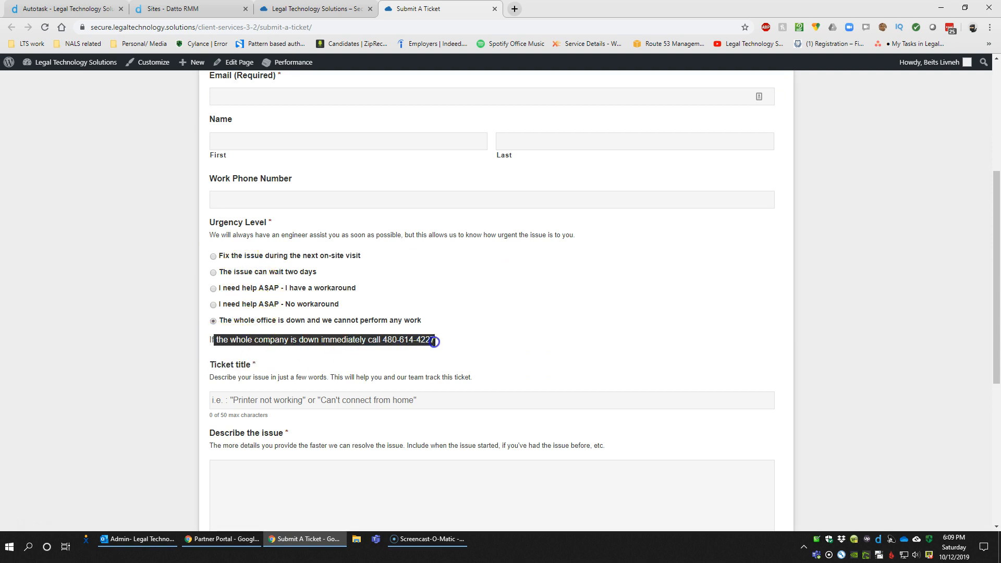
# - Review the ticket title, issue description and communication method fields, and agree to the Terms of Service
pyautogui.scroll(-2, 427, 339)
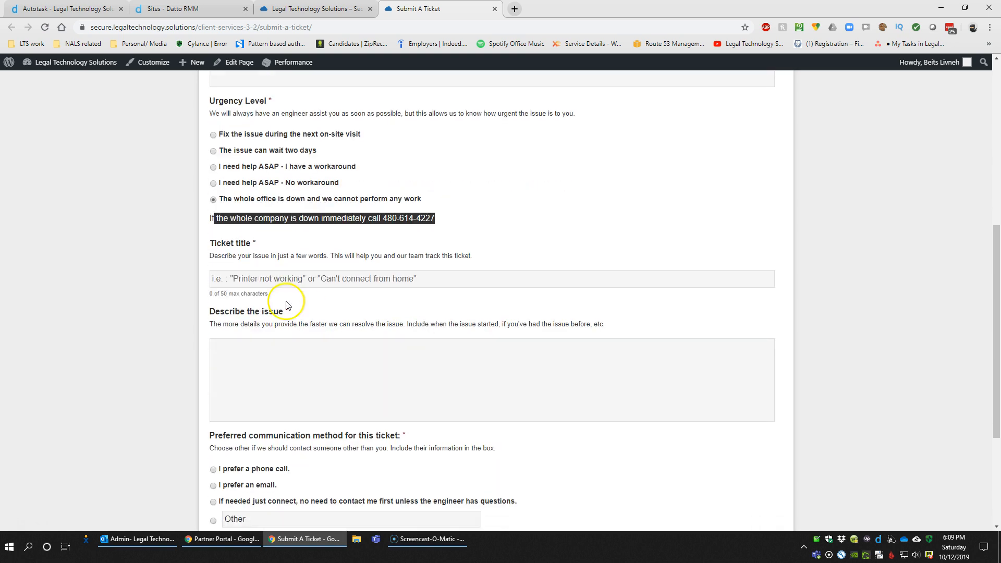
pyautogui.click(249, 280)
pyautogui.click(276, 364)
pyautogui.scroll(-2, 275, 363)
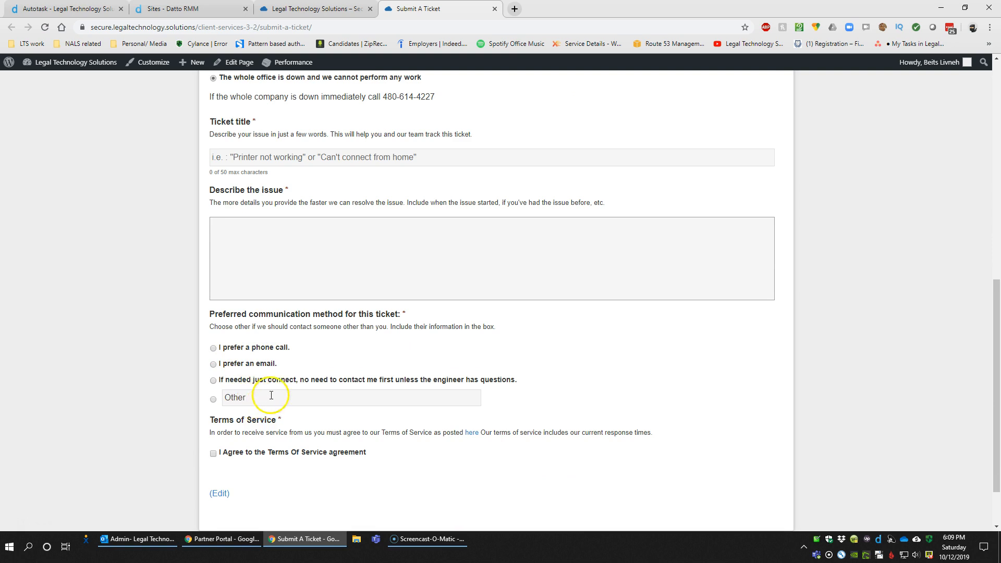
pyautogui.click(214, 455)
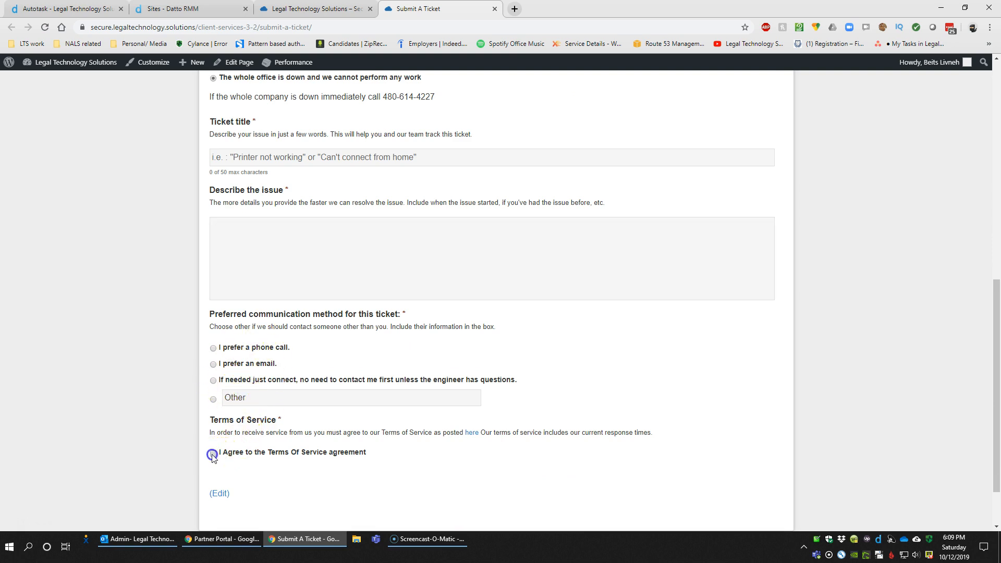
pyautogui.scroll(-2, 245, 460)
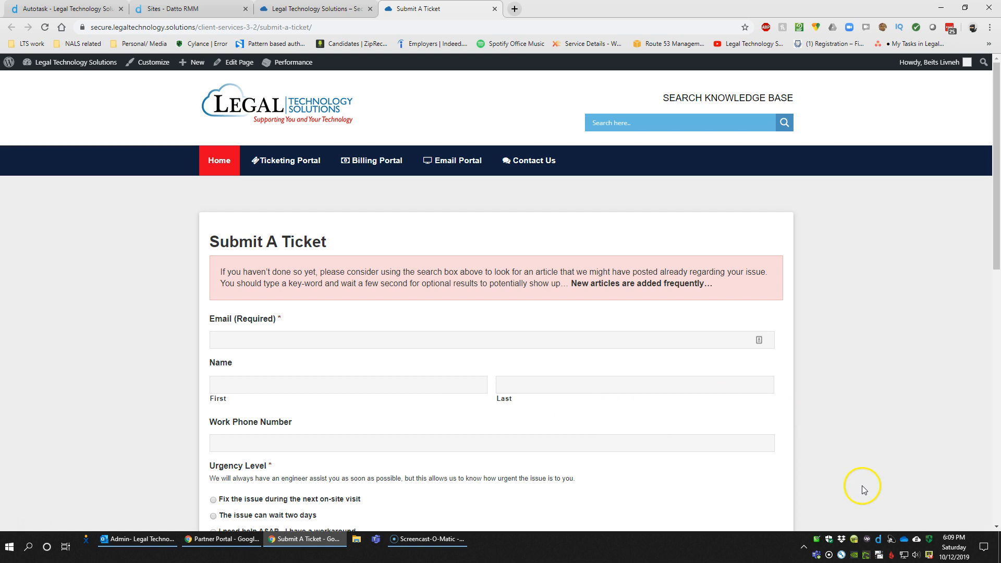
# - Open the LTS agent window and examine the computer's hostname in the device summary
pyautogui.click(881, 545)
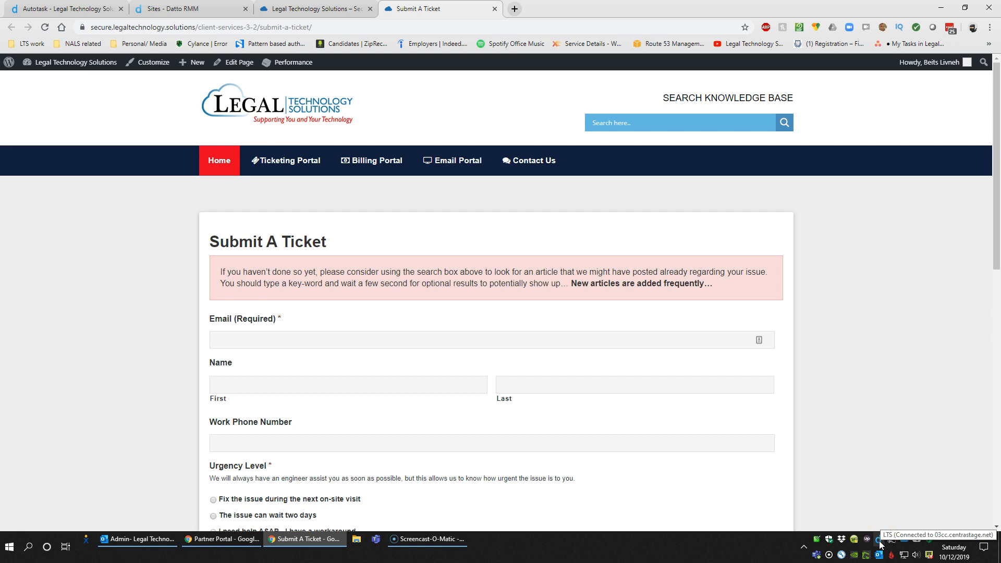
pyautogui.doubleClick(880, 545)
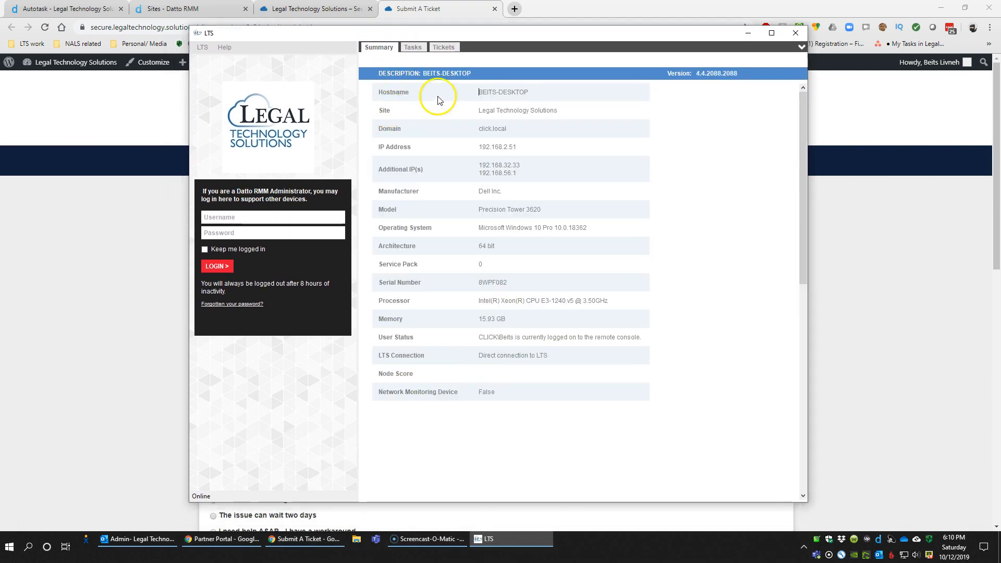
pyautogui.click(385, 92)
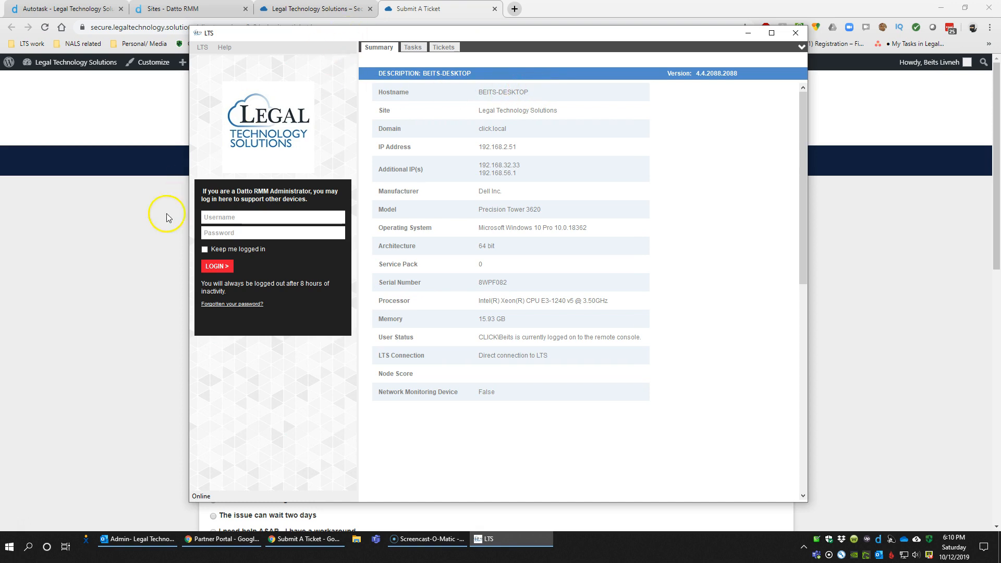
pyautogui.click(150, 286)
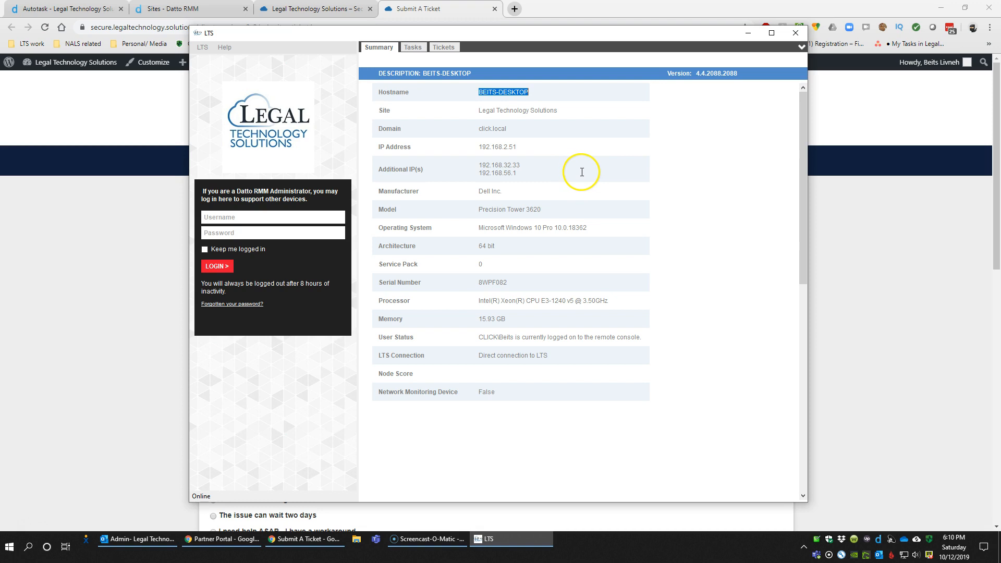
# - Open a new ticket form from the agent's ticket list, review its issue and impact fields, and close both windows
pyautogui.click(444, 49)
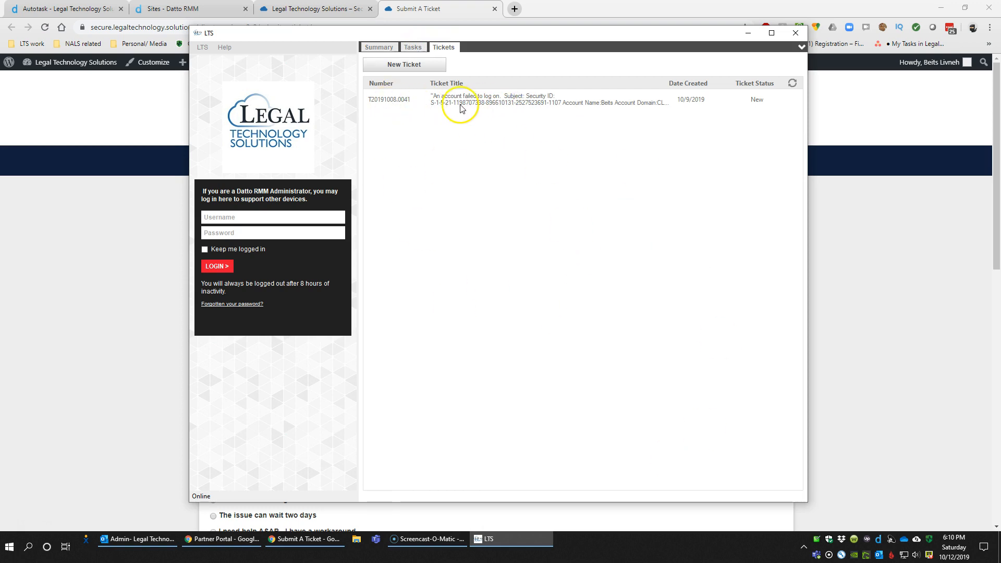
pyautogui.click(417, 63)
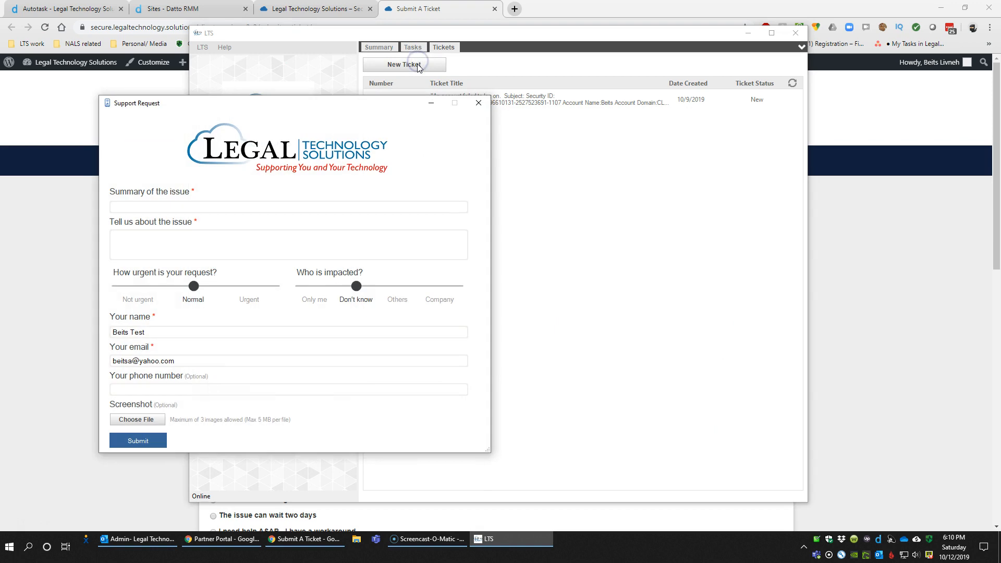
pyautogui.click(137, 207)
pyautogui.click(150, 242)
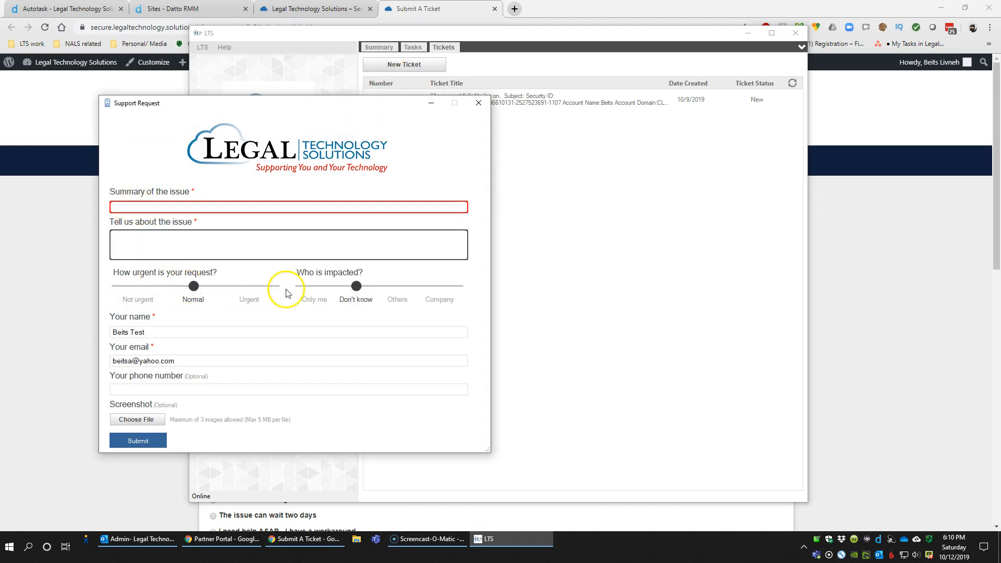
pyautogui.click(359, 287)
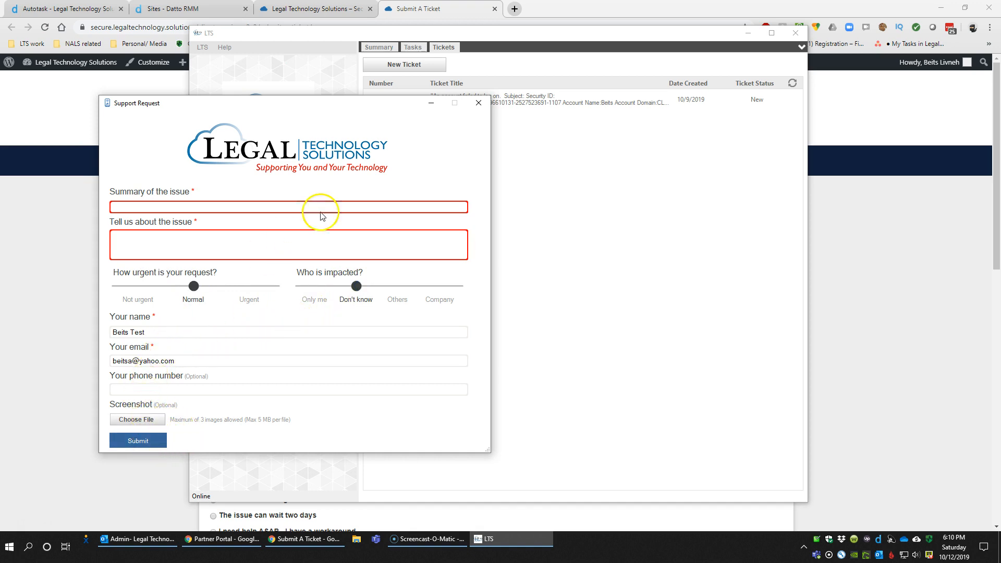
pyautogui.click(478, 103)
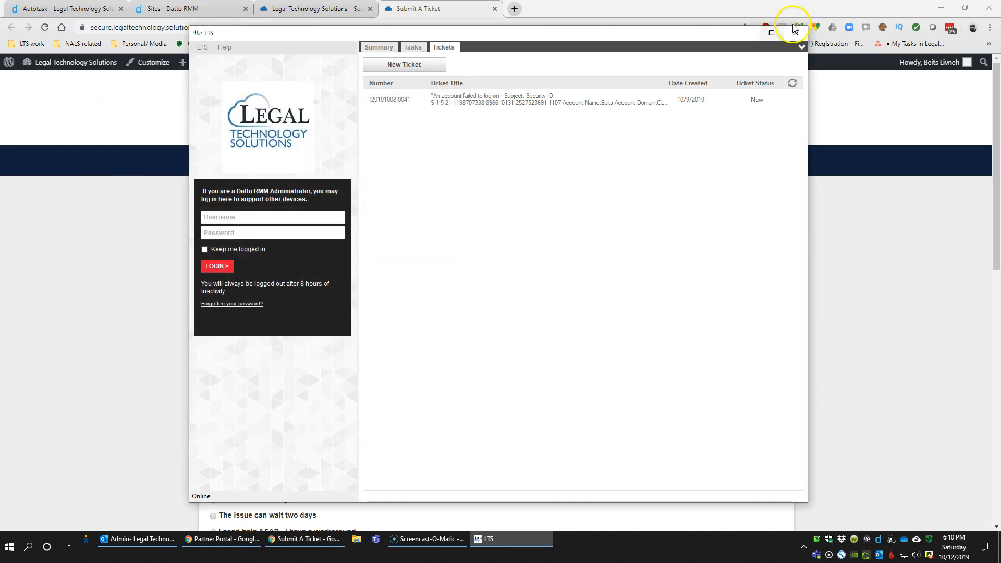
pyautogui.click(795, 33)
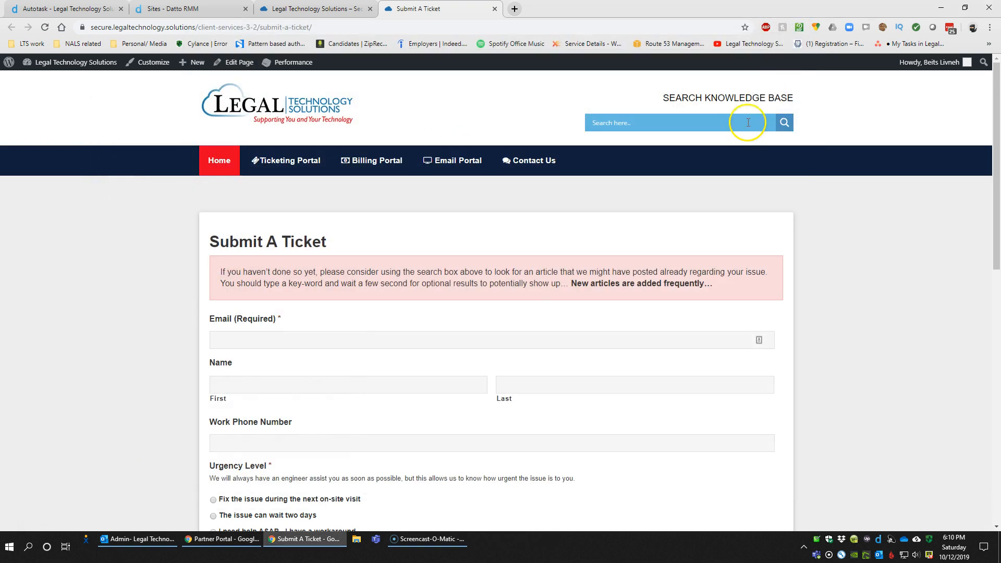
# - Start a support request with an automatic screenshot from the LTS agent and preview the attached image
pyautogui.click(879, 546)
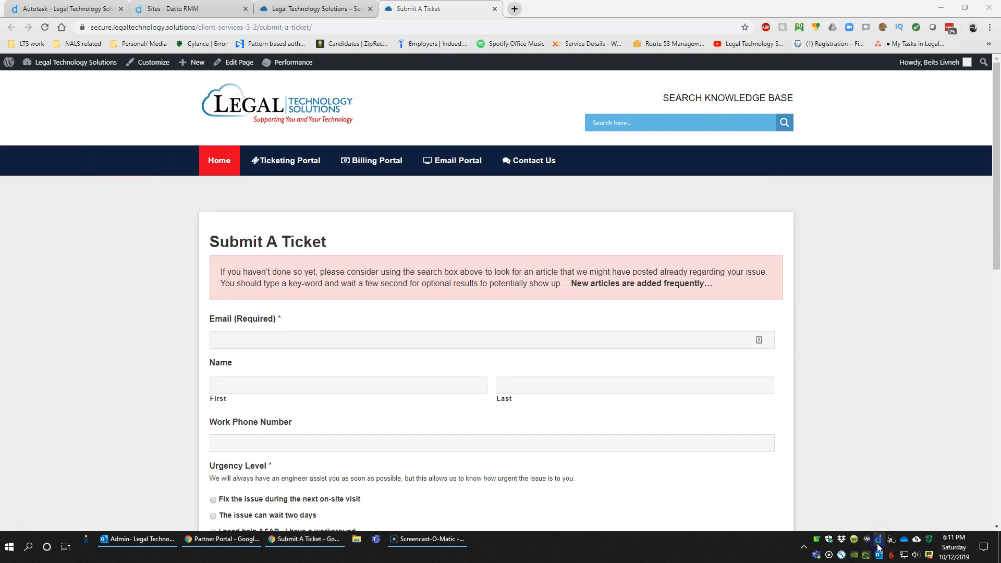
pyautogui.rightClick(879, 545)
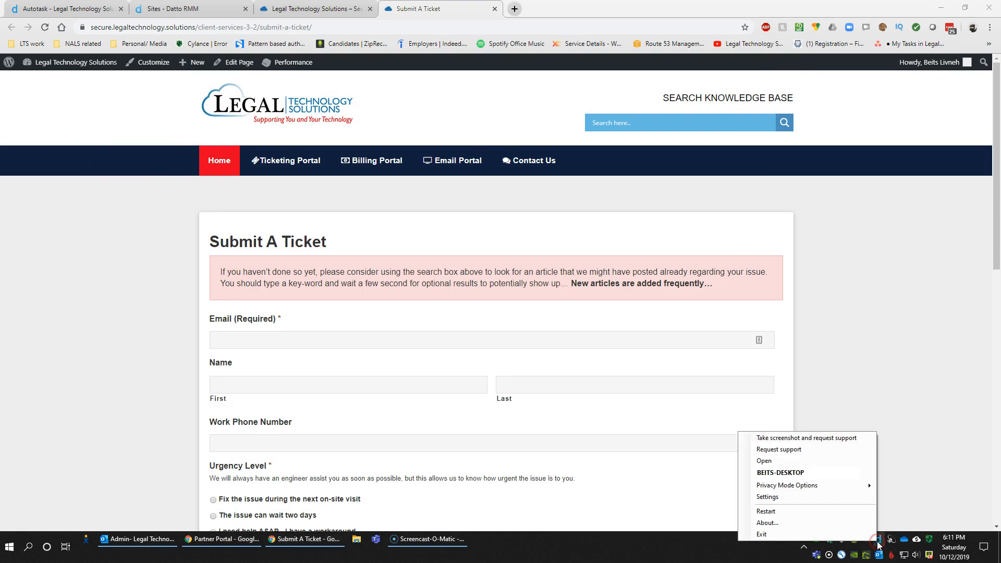
pyautogui.click(822, 441)
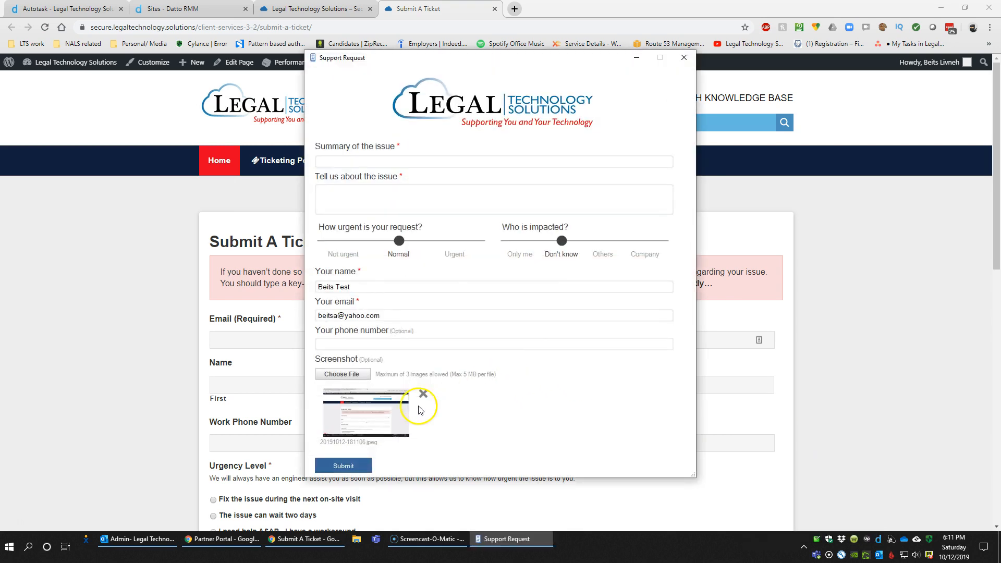
pyautogui.click(382, 415)
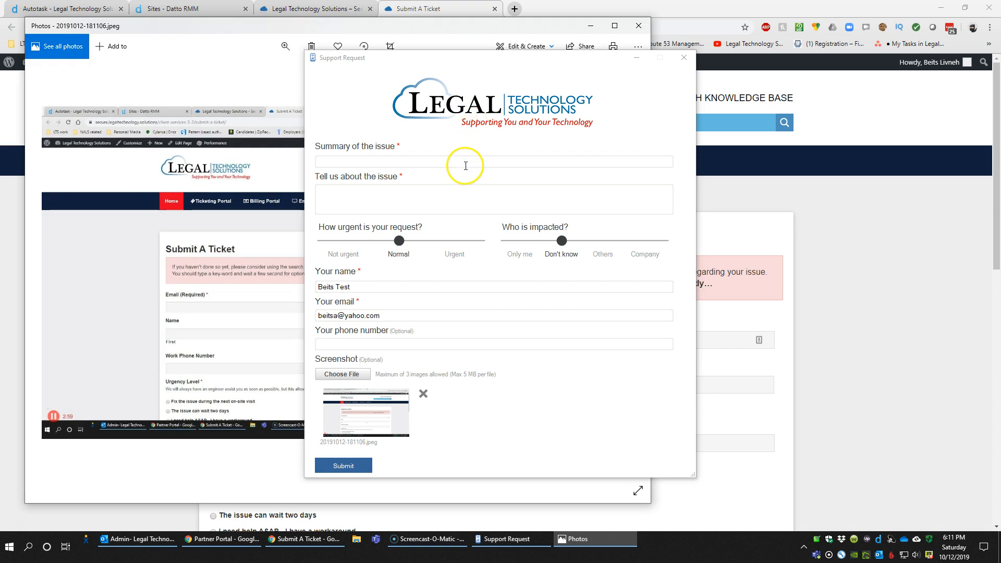
pyautogui.click(637, 28)
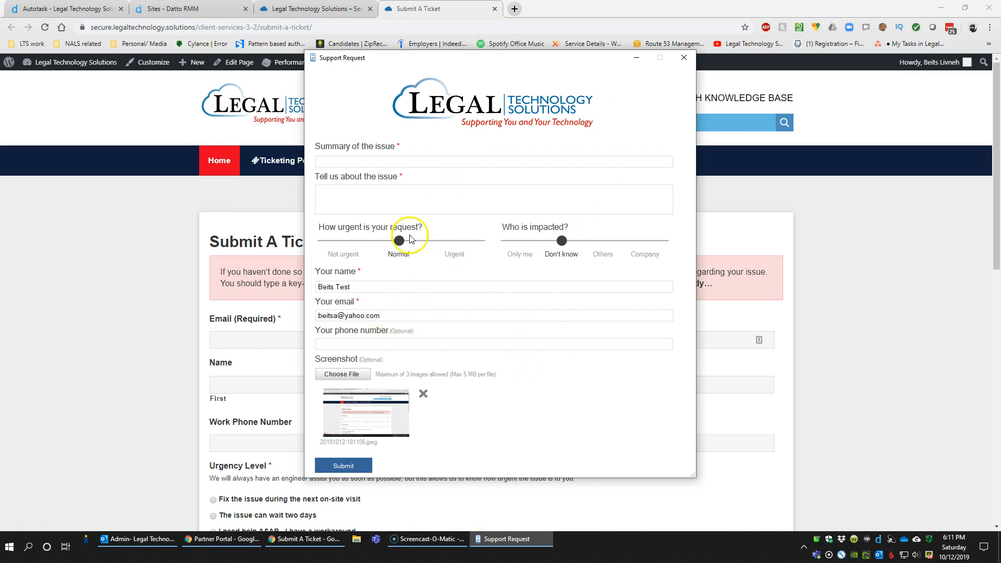
# - Set the support request's urgency to Urgent and its impact to Others, and close the form without submitting it
pyautogui.click(399, 162)
pyautogui.click(404, 191)
pyautogui.click(454, 240)
pyautogui.click(595, 239)
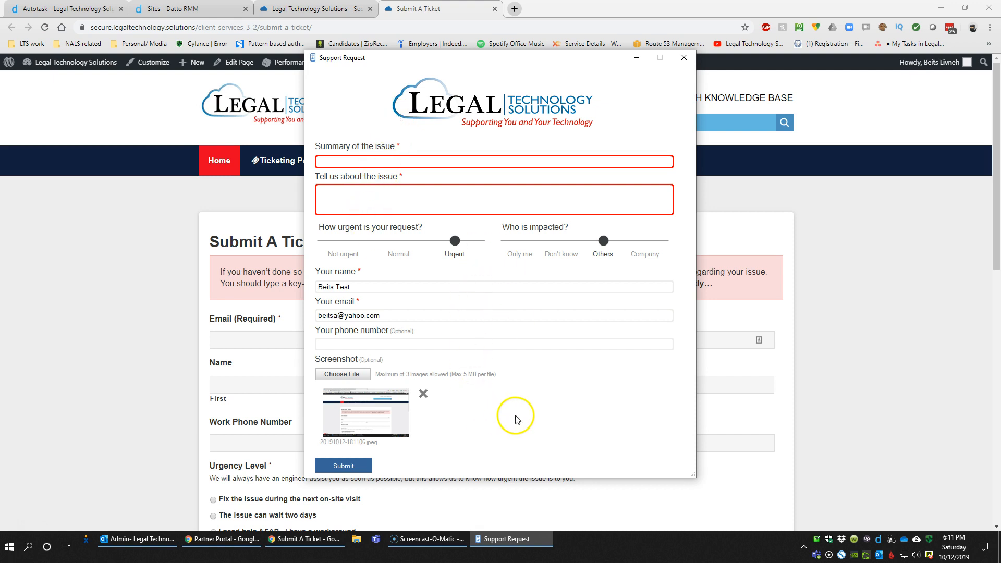
pyautogui.click(686, 60)
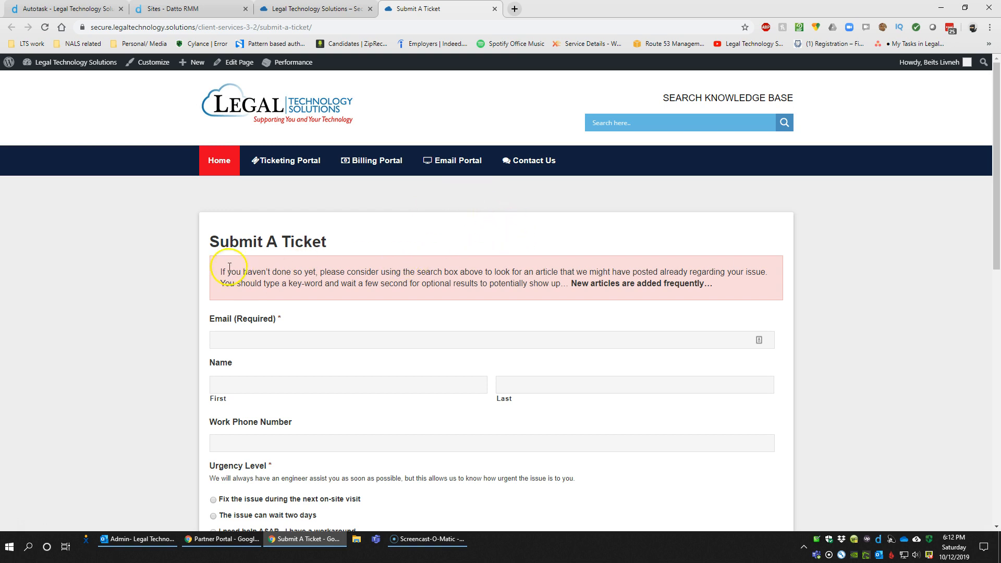
# - Highlight the "Submit A Ticket" heading on the web ticket form
pyautogui.tripleClick(218, 247)
pyautogui.moveTo(211, 245); pyautogui.dragTo(323, 243)
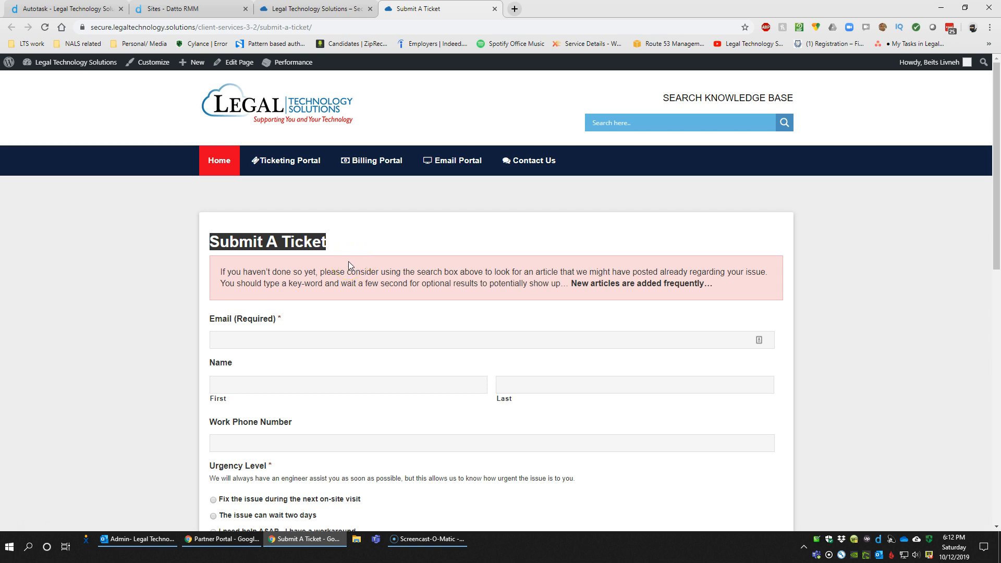
# - Review the web ticket form's fields, from contact details and urgency level to the issue description and preferred communication method
pyautogui.scroll(-5, 278, 313)
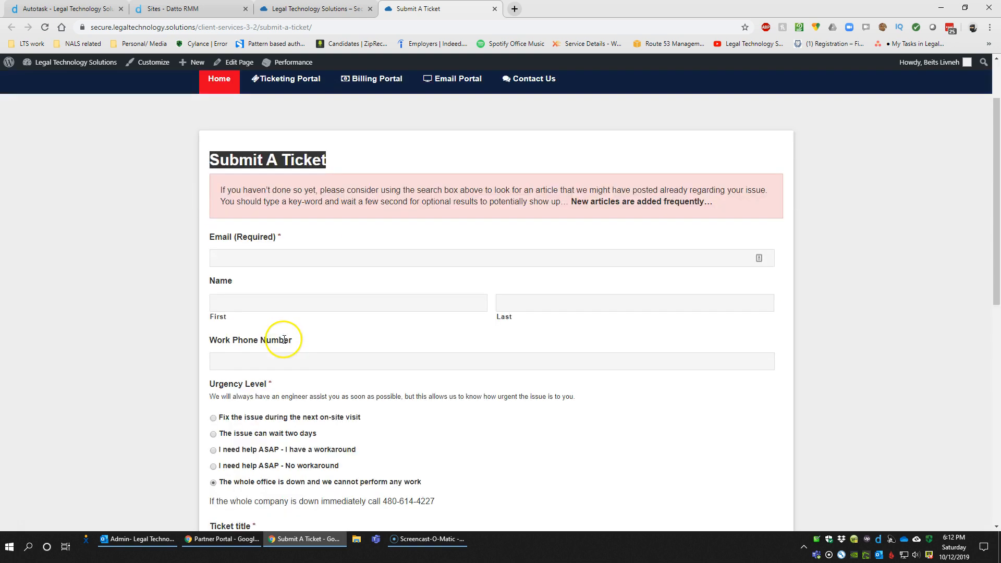
pyautogui.scroll(-1, 270, 389)
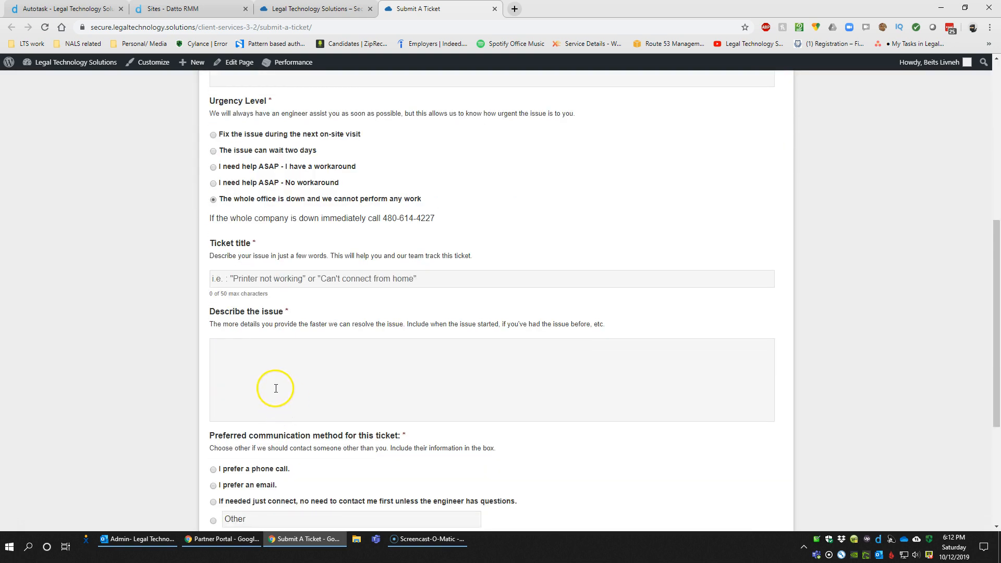
pyautogui.scroll(4, 278, 387)
pyautogui.scroll(2, 278, 387)
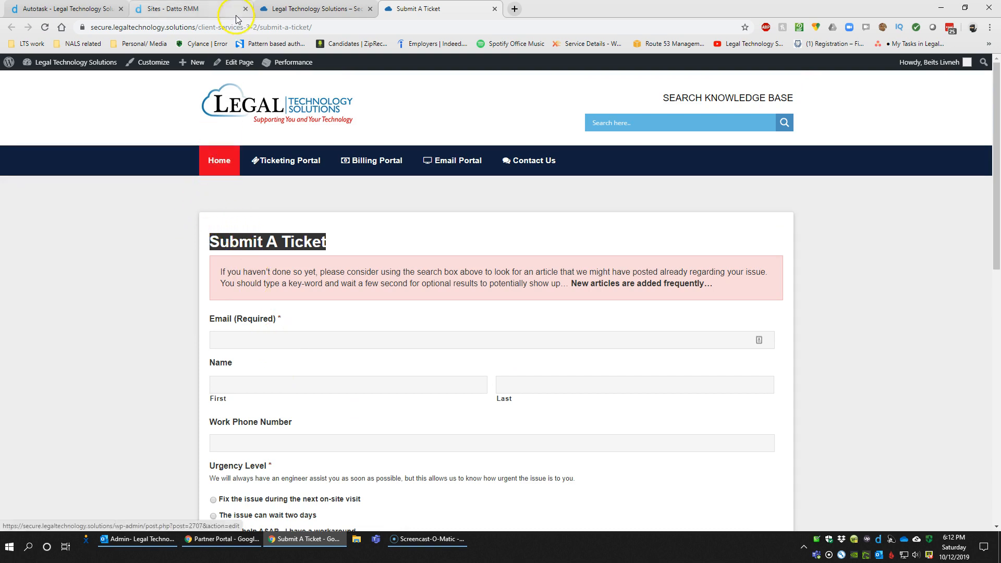
# - Go to click-911.com to open the support portal's home page
pyautogui.click(248, 27)
pyautogui.write('se')
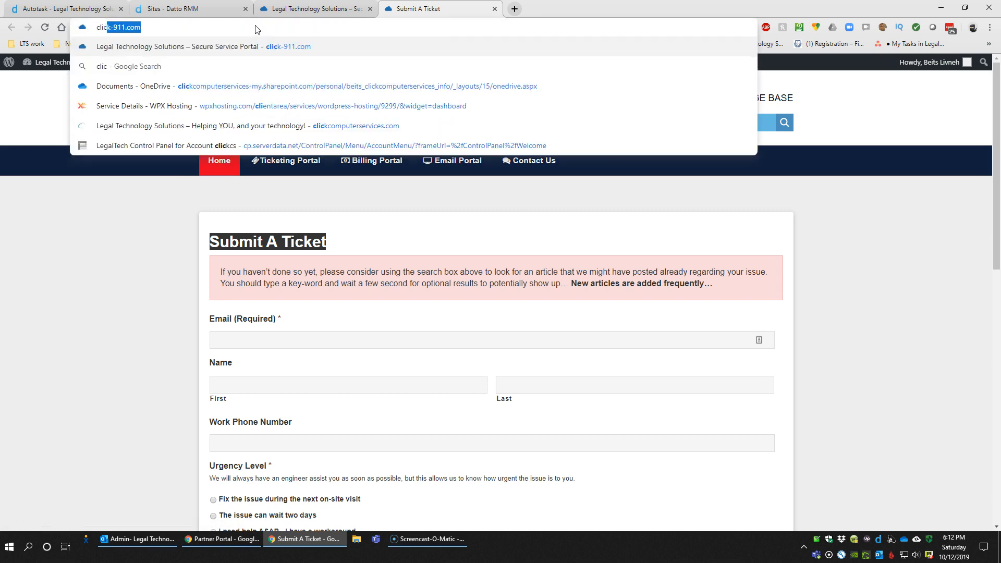
pyautogui.press('Return')
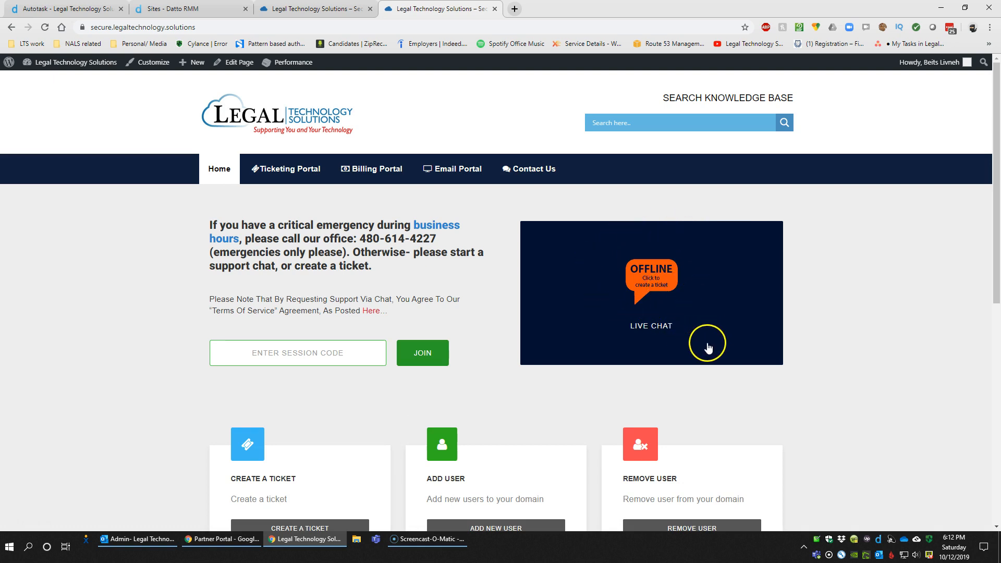
# - Launch the ISL Pronto chat application from the Windows search
pyautogui.press('super')
pyautogui.write('isl')
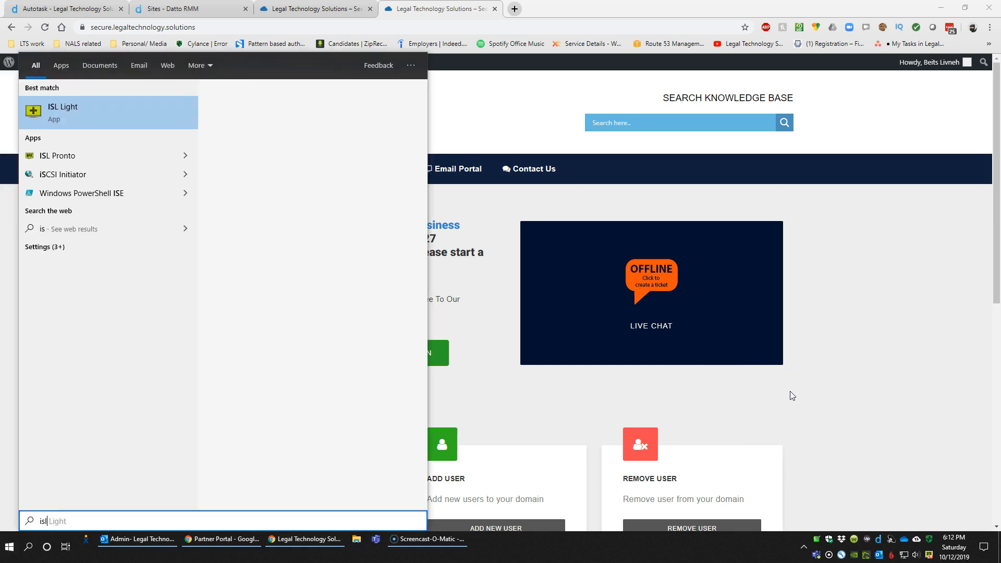
pyautogui.press('Down')
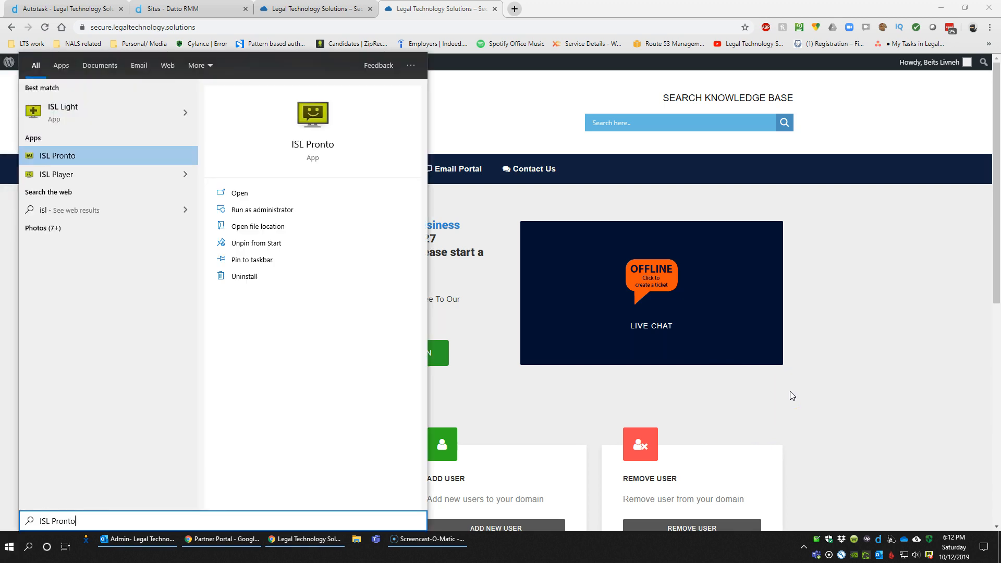
pyautogui.press('Return')
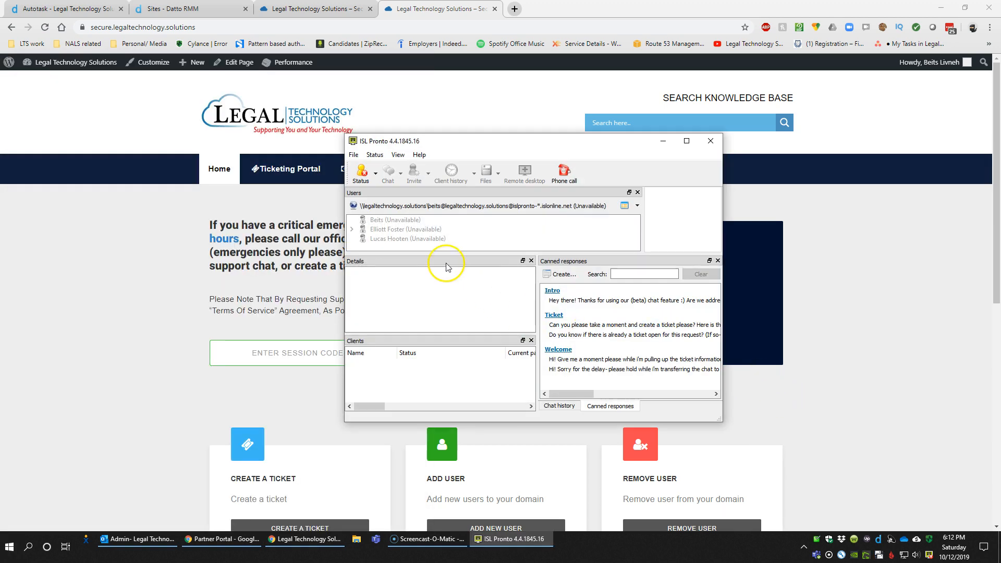
# - Set the own chat status to Available in ISL Pronto, clear its window away, and reload the support portal's home page
pyautogui.click(395, 221)
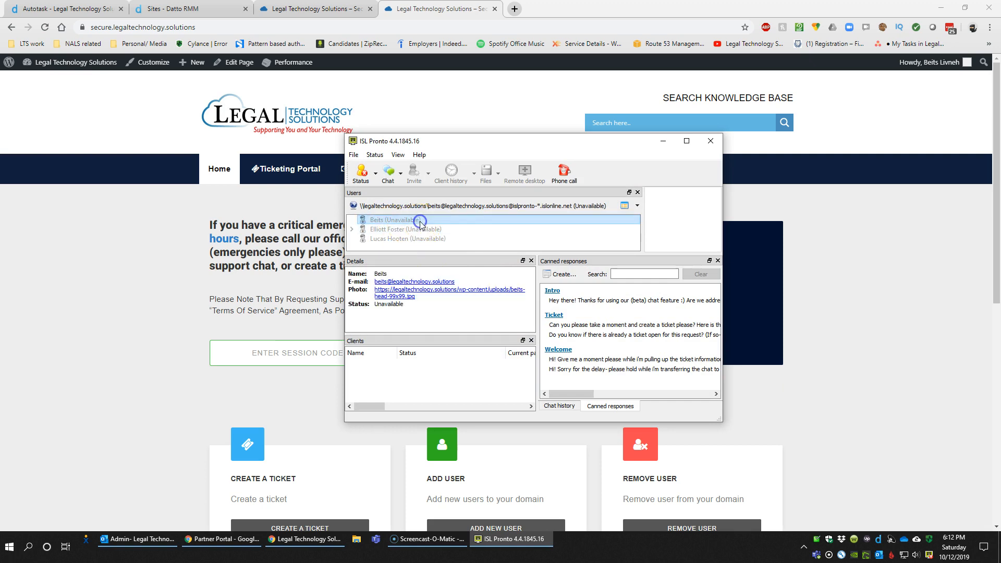
pyautogui.click(361, 180)
pyautogui.click(380, 194)
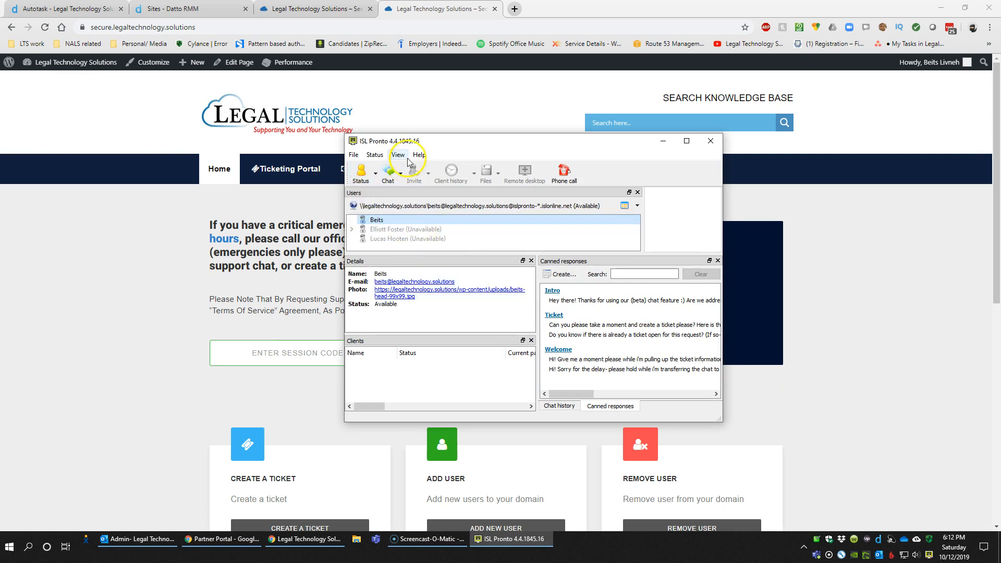
pyautogui.moveTo(464, 143); pyautogui.dragTo(297, 131)
pyautogui.click(205, 212)
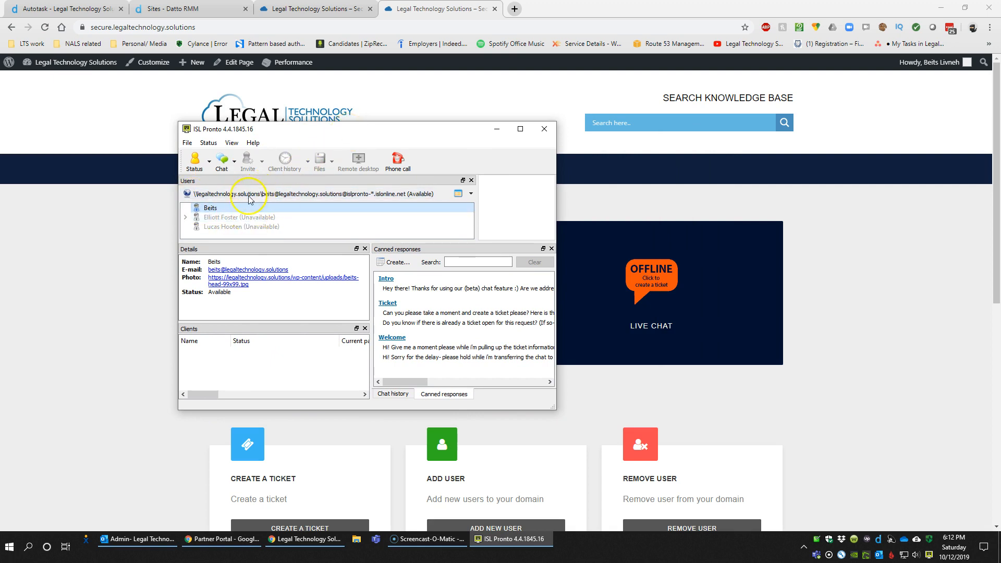
pyautogui.moveTo(325, 137); pyautogui.dragTo(485, 0)
pyautogui.rightClick(882, 379)
pyautogui.click(828, 416)
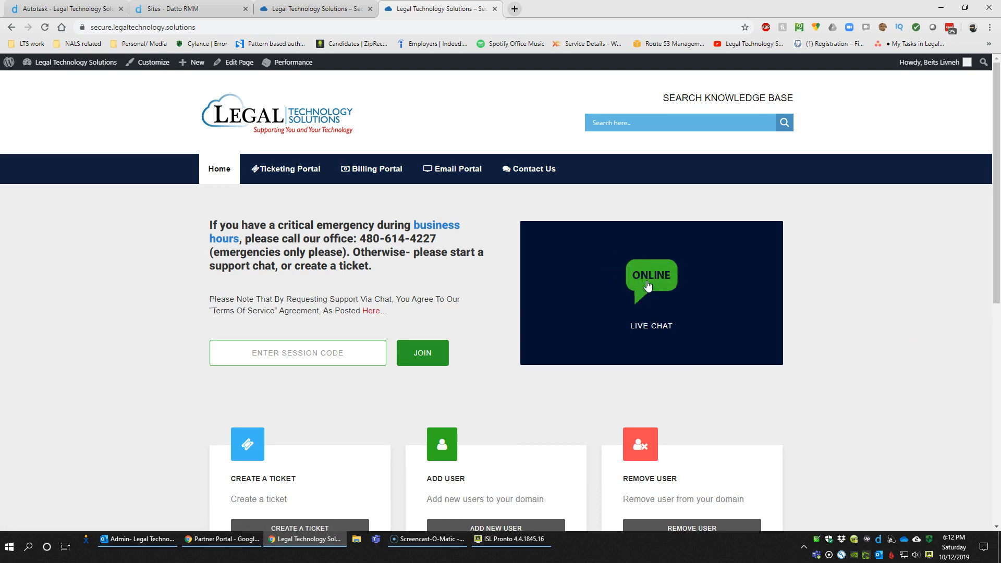
# - Open the portal's live chat form, review its phone and optional ticket number fields, and close it without starting a chat
pyautogui.click(649, 288)
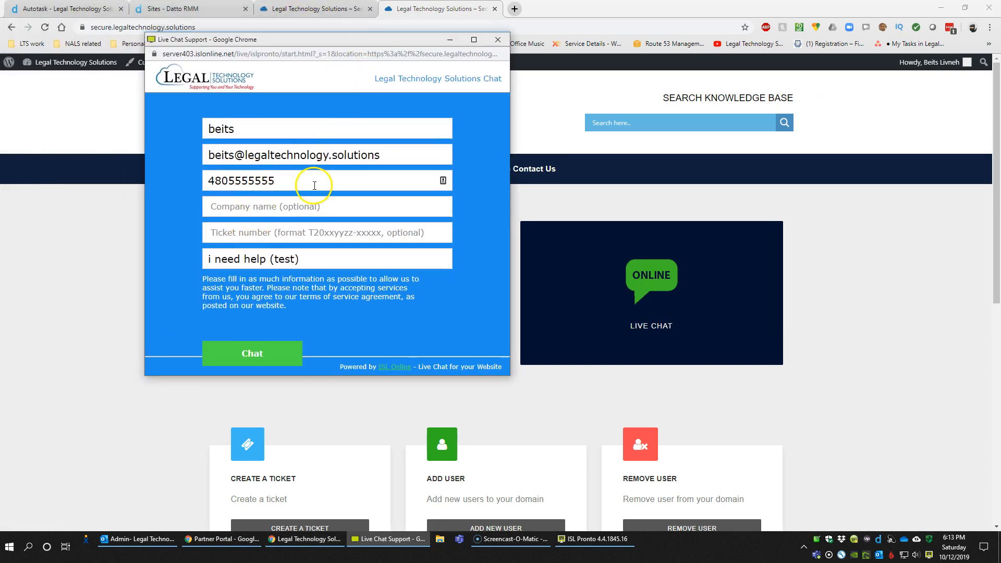
pyautogui.doubleClick(264, 181)
pyautogui.click(270, 231)
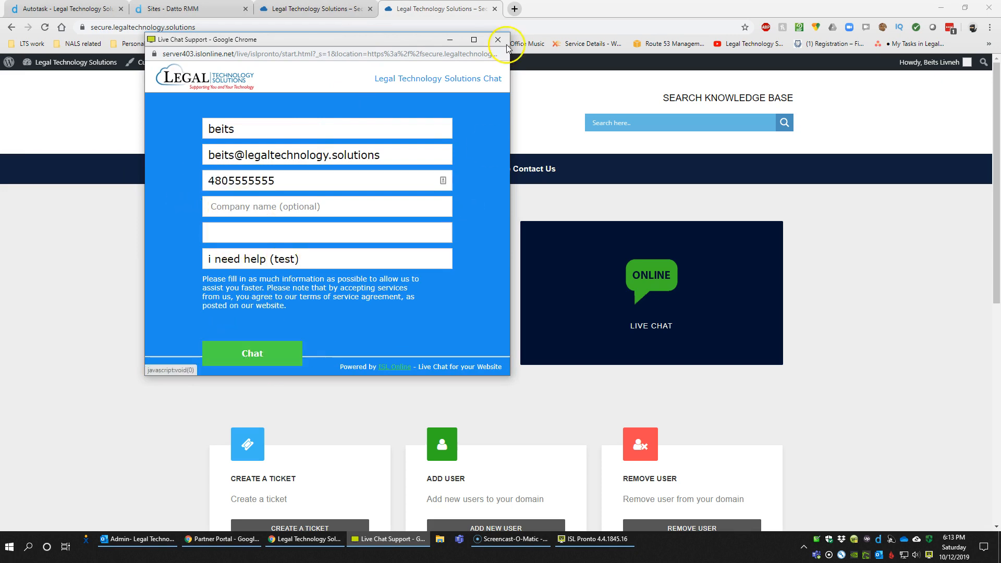
pyautogui.click(499, 40)
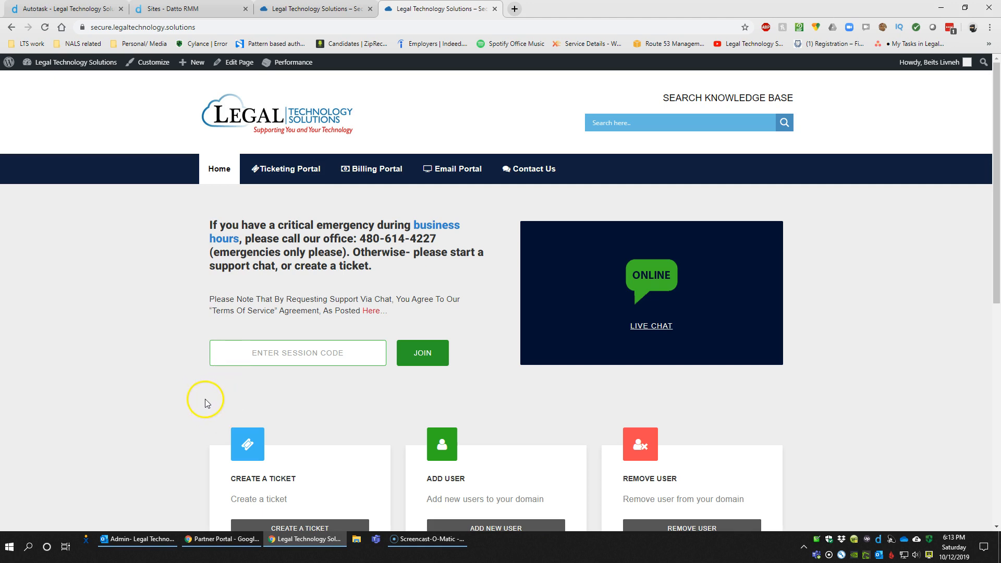
# - Open the new user request form from the Add User tile and review its general and employee questions
pyautogui.scroll(-2, 184, 365)
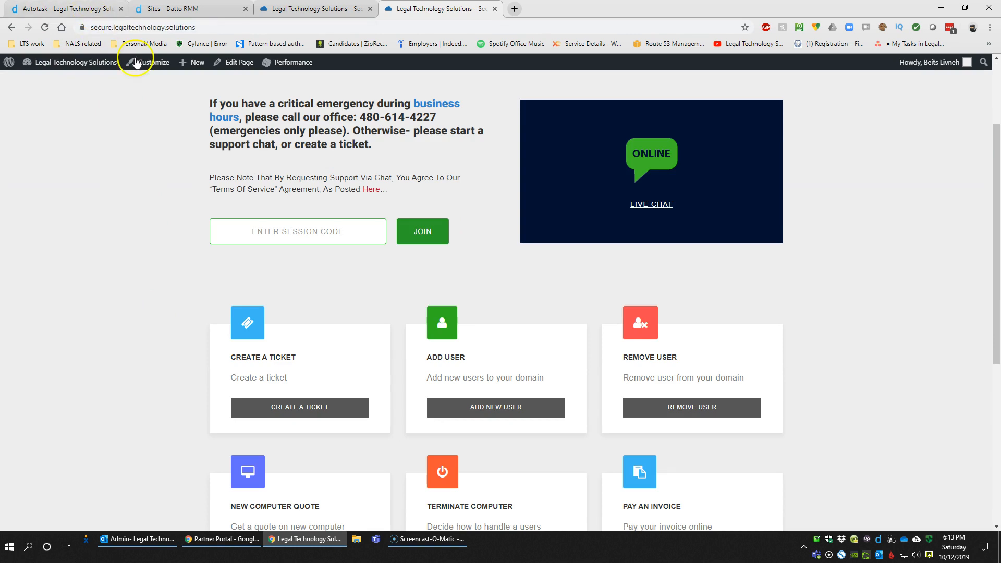
pyautogui.scroll(-2, 399, 355)
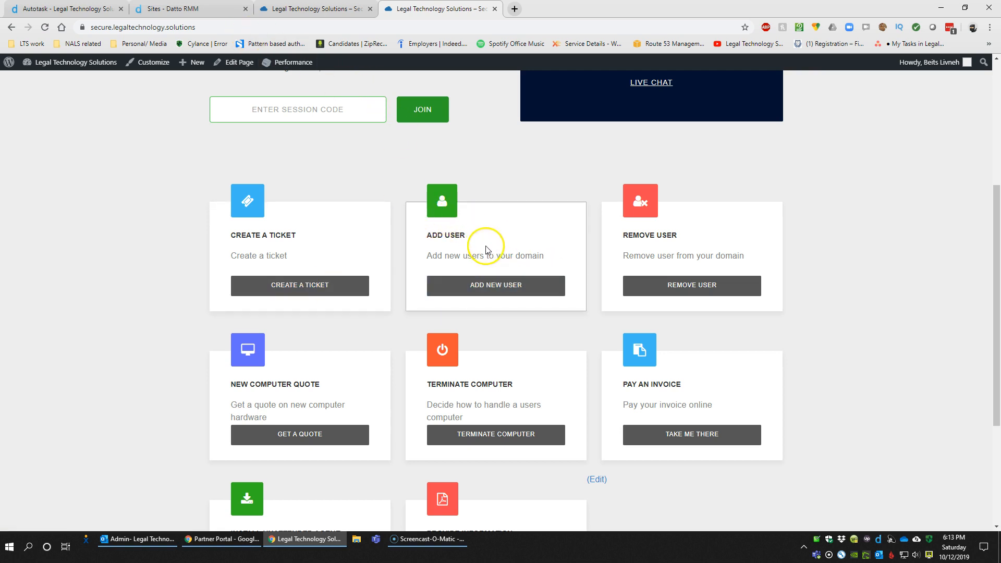
pyautogui.click(496, 288)
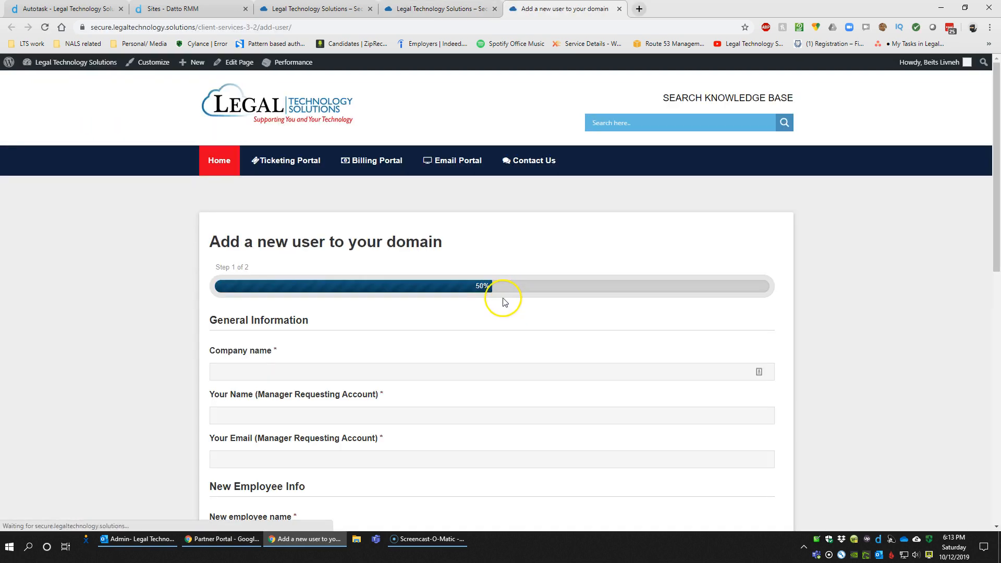
pyautogui.scroll(-10, 496, 300)
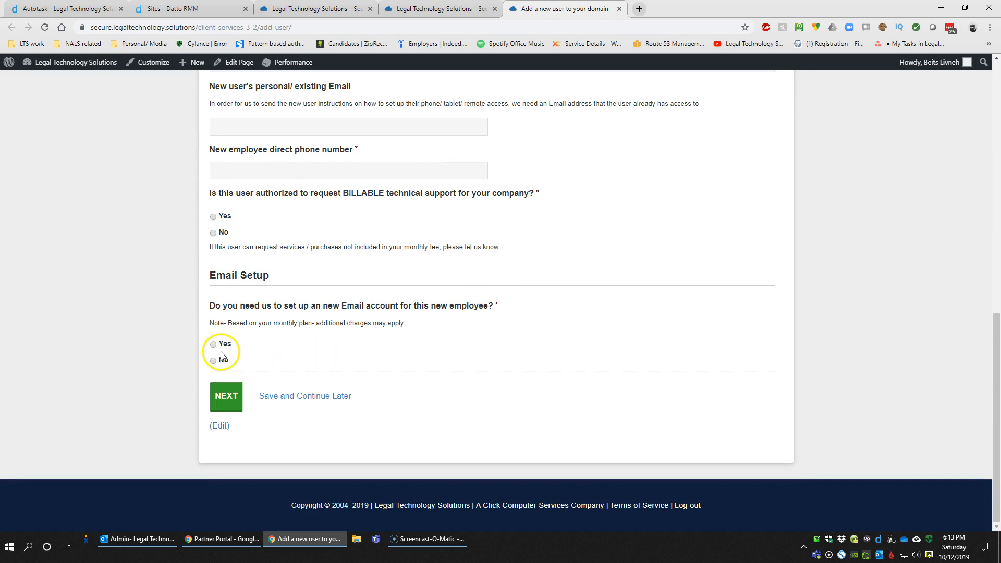
# - Answer Yes to setting up a new email account, review the follow-up email questions, and close the form without submitting it
pyautogui.moveTo(333, 306); pyautogui.dragTo(436, 310)
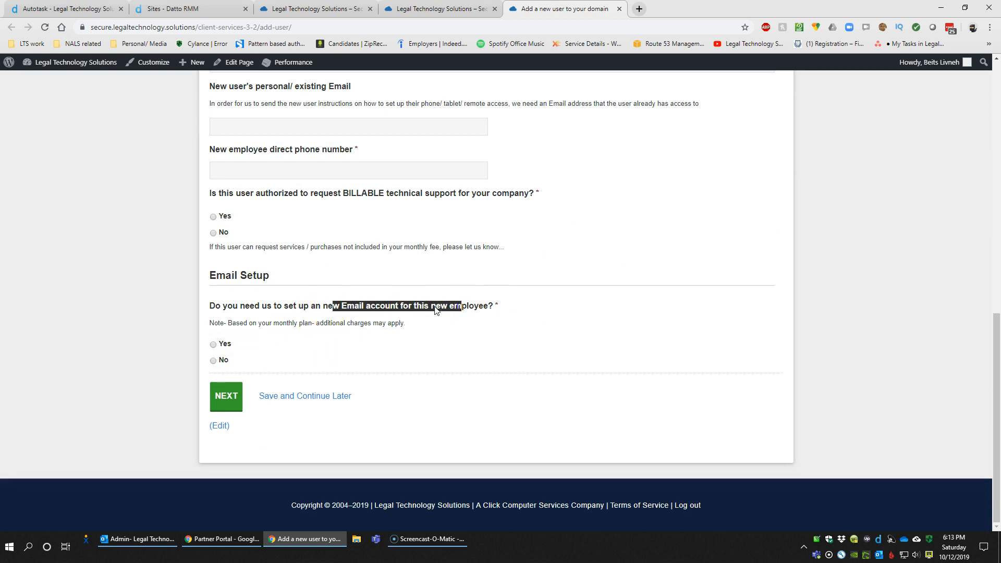
pyautogui.click(218, 351)
pyautogui.scroll(-4, 214, 350)
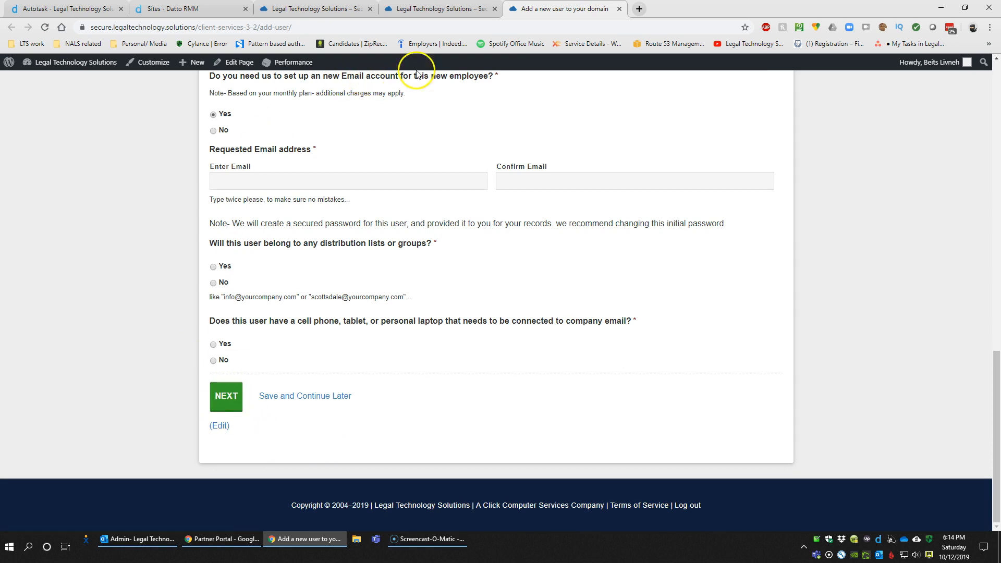
pyautogui.click(619, 10)
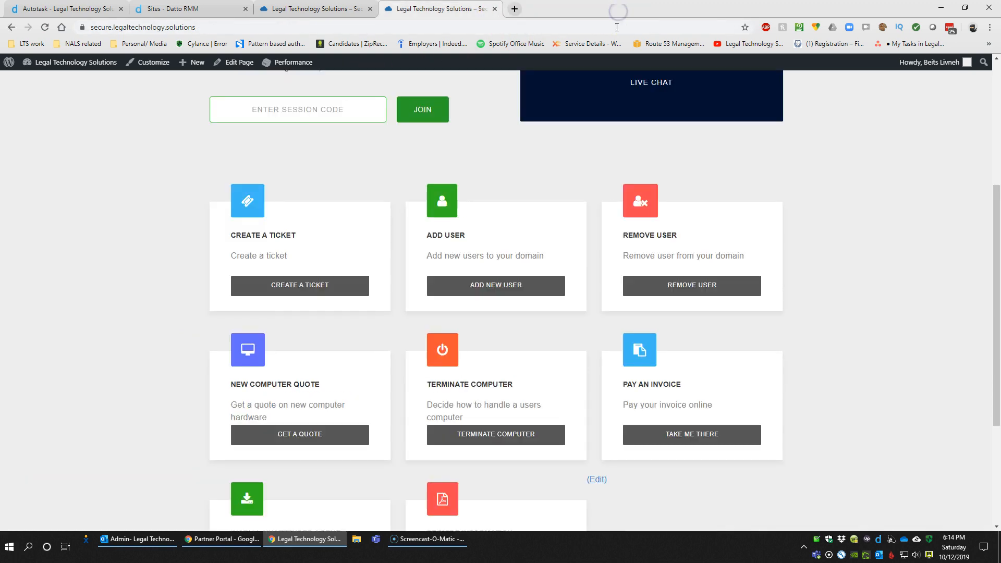
# - Highlight the text of the Add User and Remove User tiles, and clear the selection
pyautogui.moveTo(433, 236); pyautogui.dragTo(542, 266)
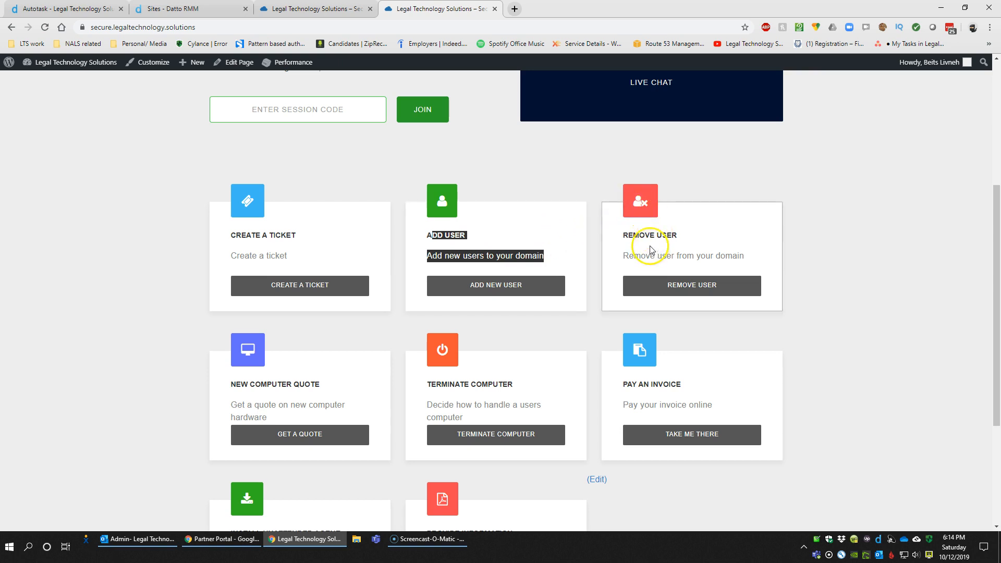
pyautogui.moveTo(639, 235); pyautogui.dragTo(740, 288)
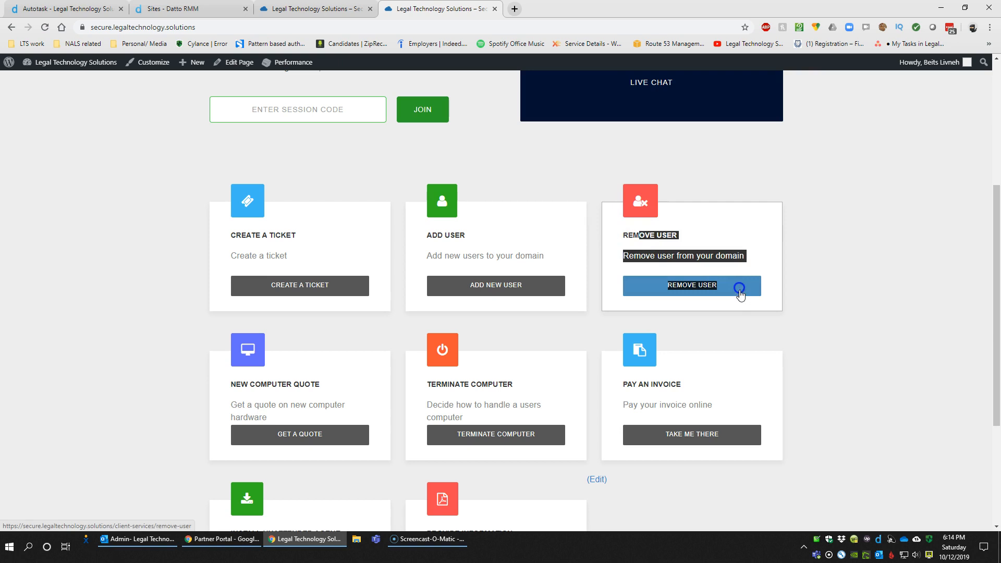
pyautogui.click(737, 310)
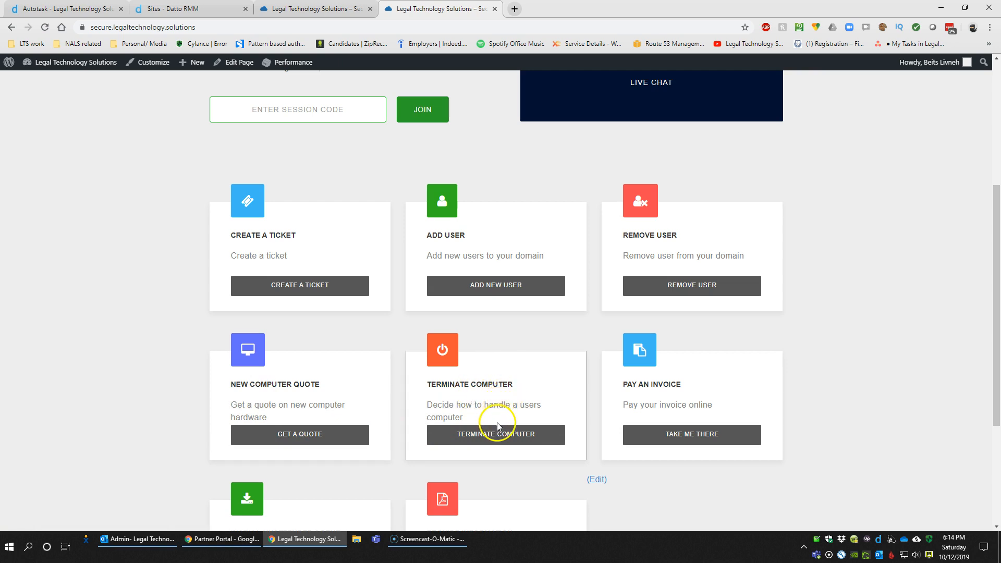
# - Look over the remaining service tiles, open the Provide Information page to show its Information Text field, and close the page
pyautogui.scroll(-1, 483, 406)
pyautogui.scroll(-2, 483, 405)
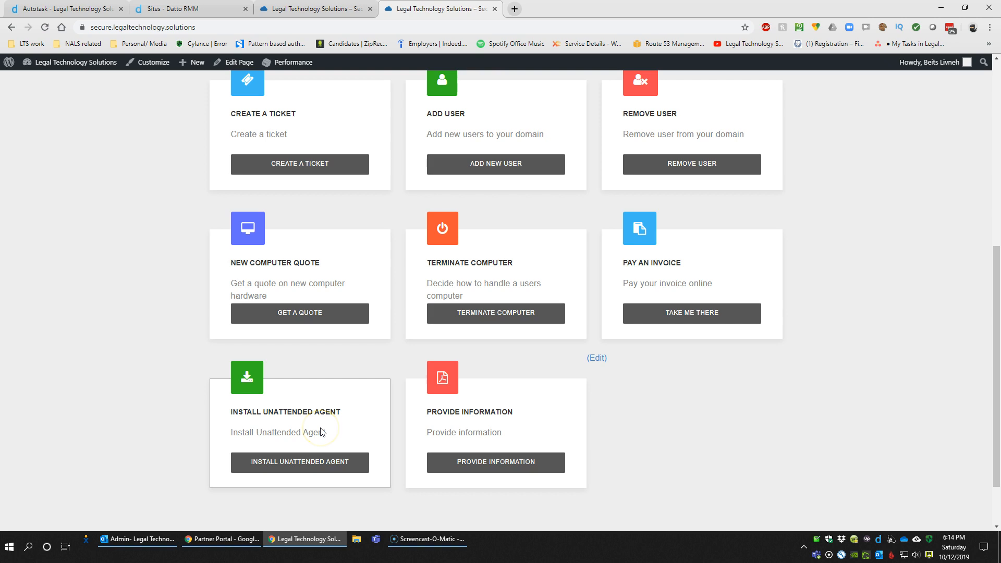
pyautogui.scroll(7, 642, 467)
pyautogui.scroll(-2, 635, 463)
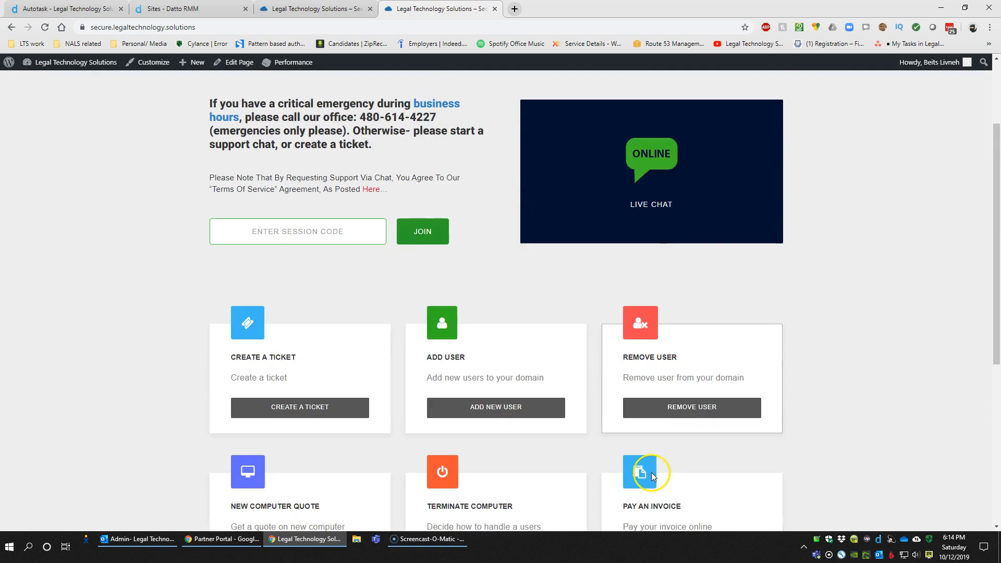
pyautogui.scroll(-5, 647, 471)
pyautogui.click(471, 392)
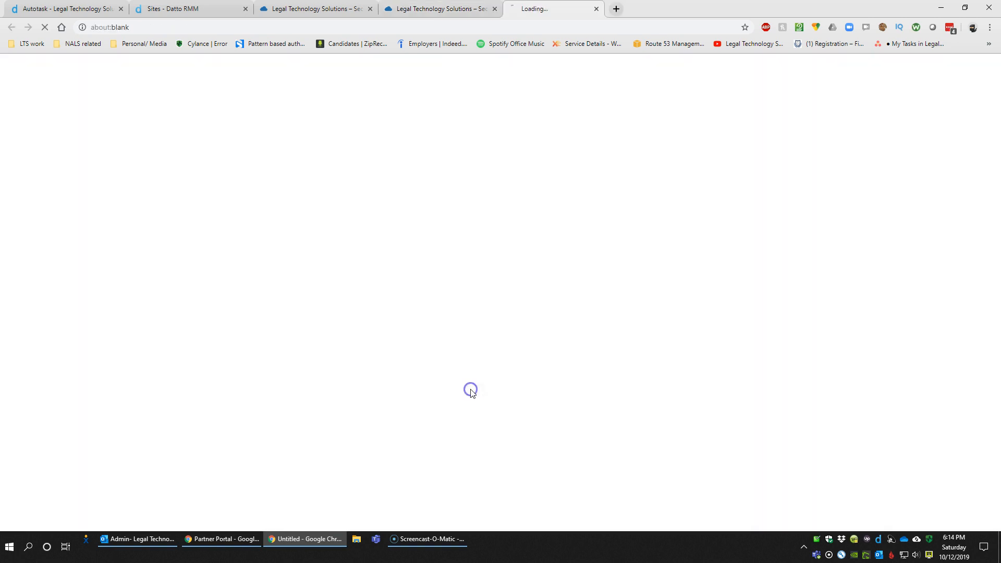
pyautogui.click(439, 233)
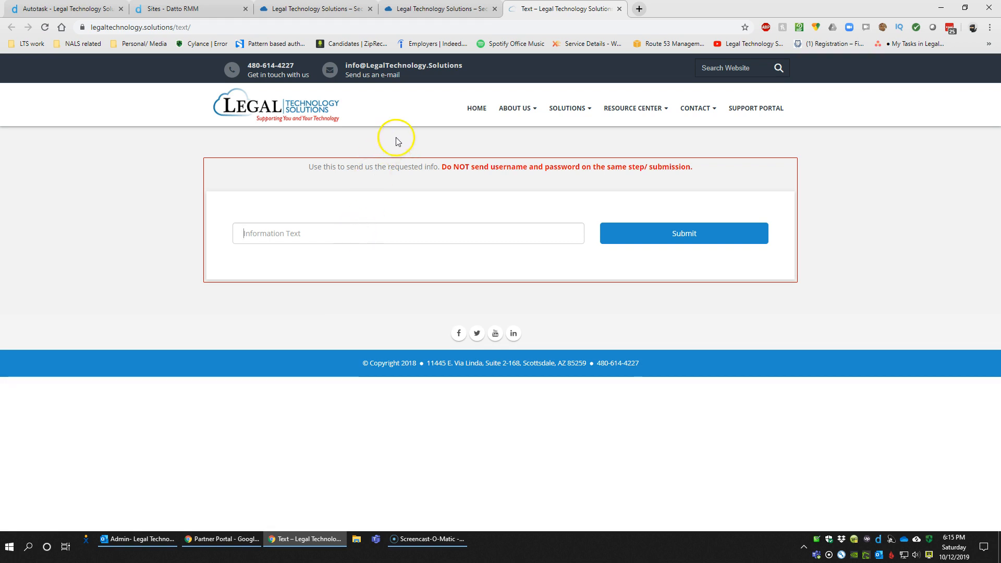
pyautogui.click(620, 9)
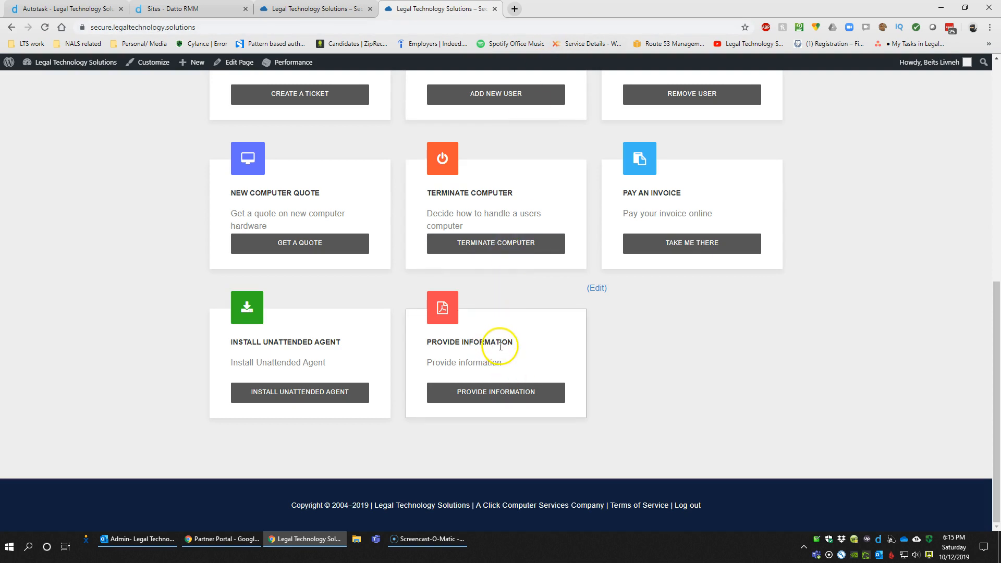
# - Close both browser tabs showing the support portal's home page
pyautogui.scroll(8, 500, 347)
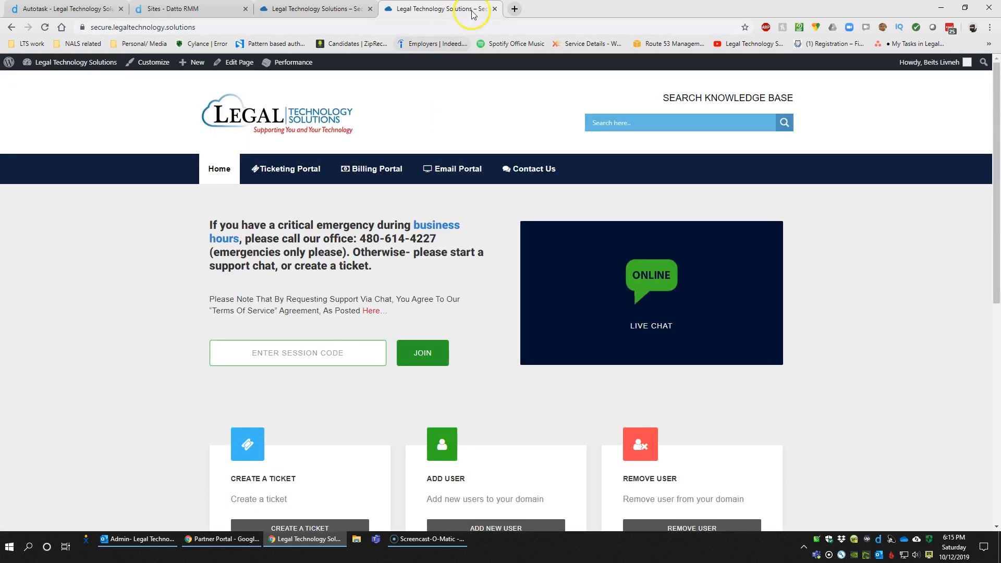
pyautogui.click(495, 9)
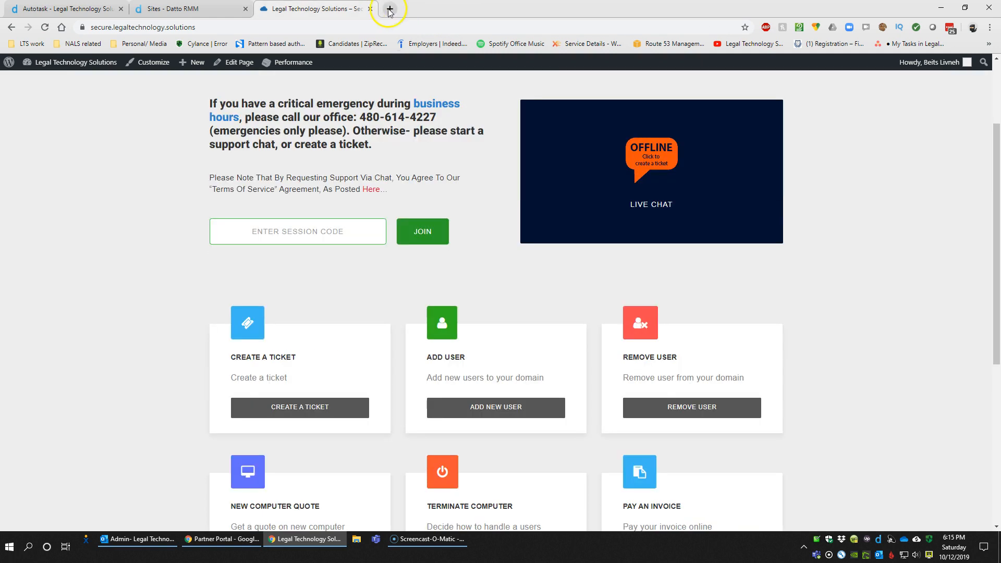
pyautogui.click(371, 8)
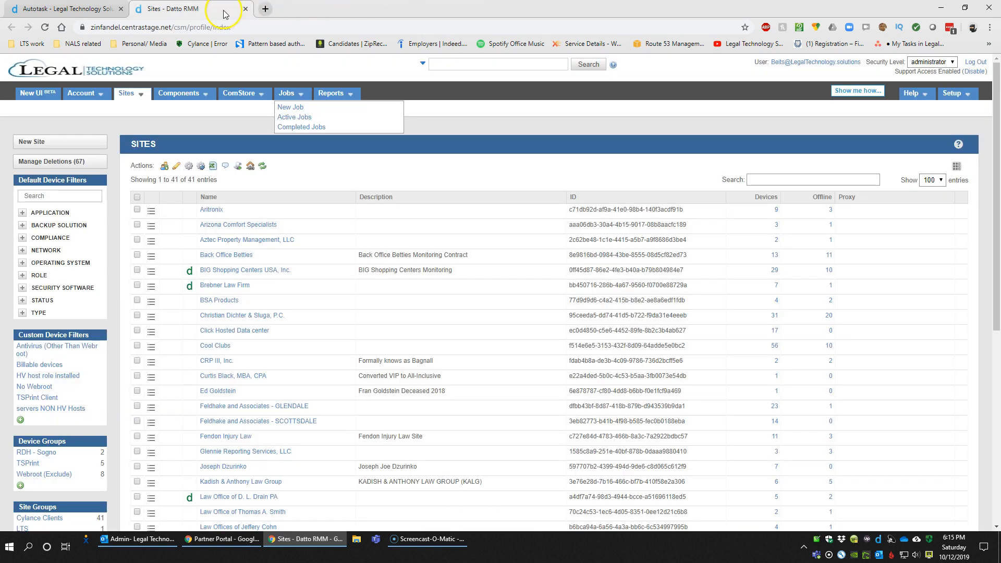
# - Switch to Autotask and look over the Service Manager and My Work dashboards
pyautogui.click(44, 9)
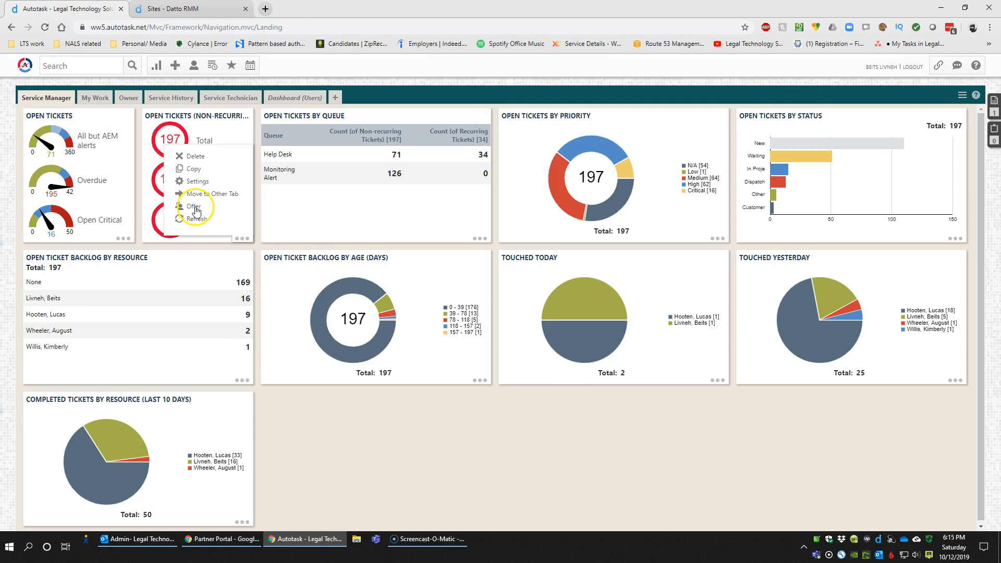
pyautogui.click(154, 66)
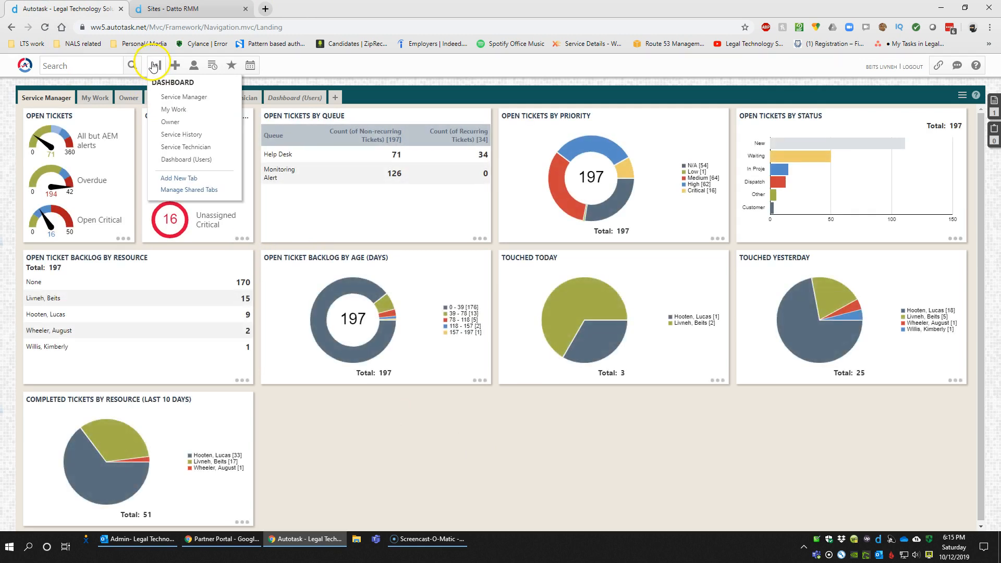
pyautogui.moveTo(300, 425)
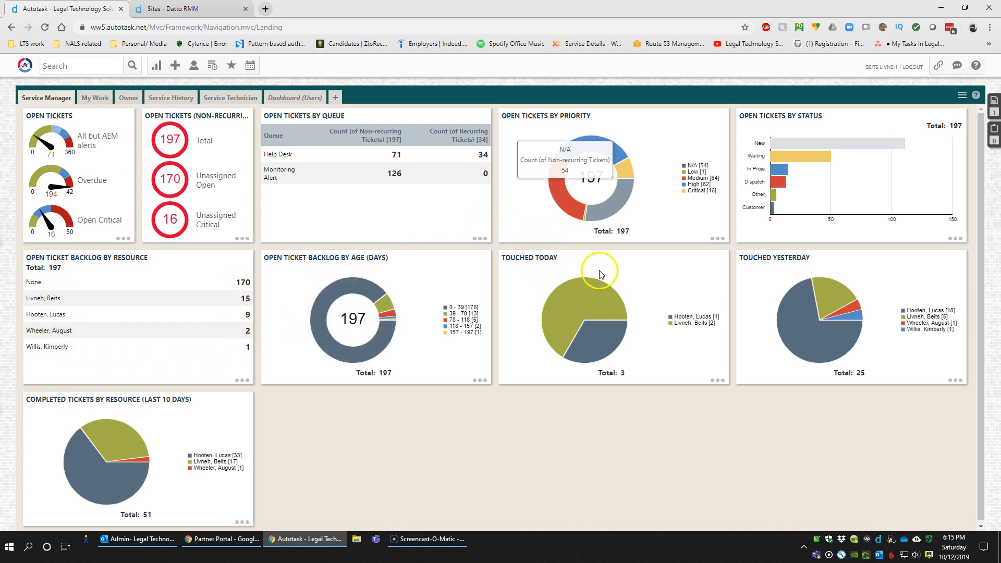
pyautogui.click(97, 99)
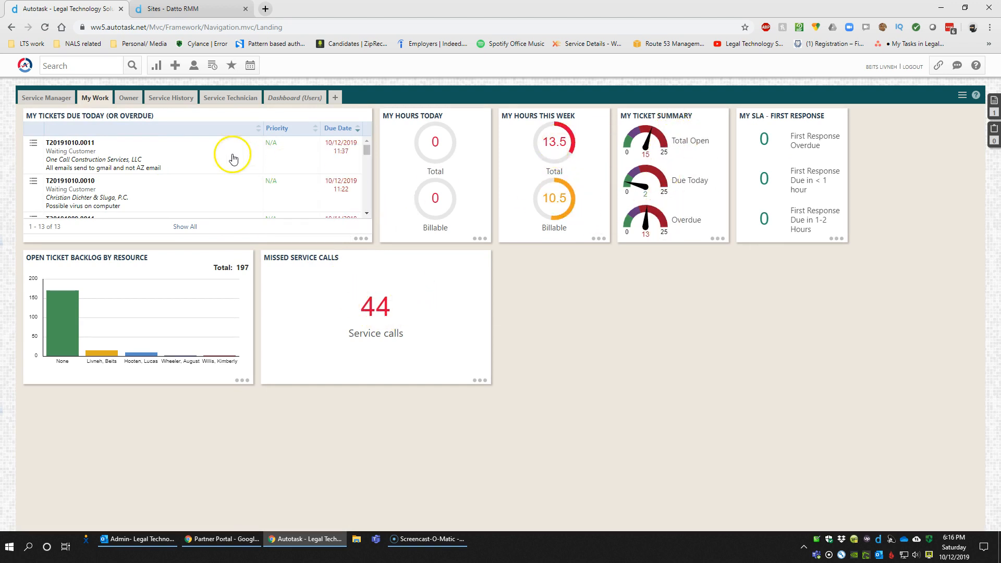
# - Open the Dispatch Calendar in its own window and enlarge the ticket list beneath the schedule
pyautogui.click(23, 72)
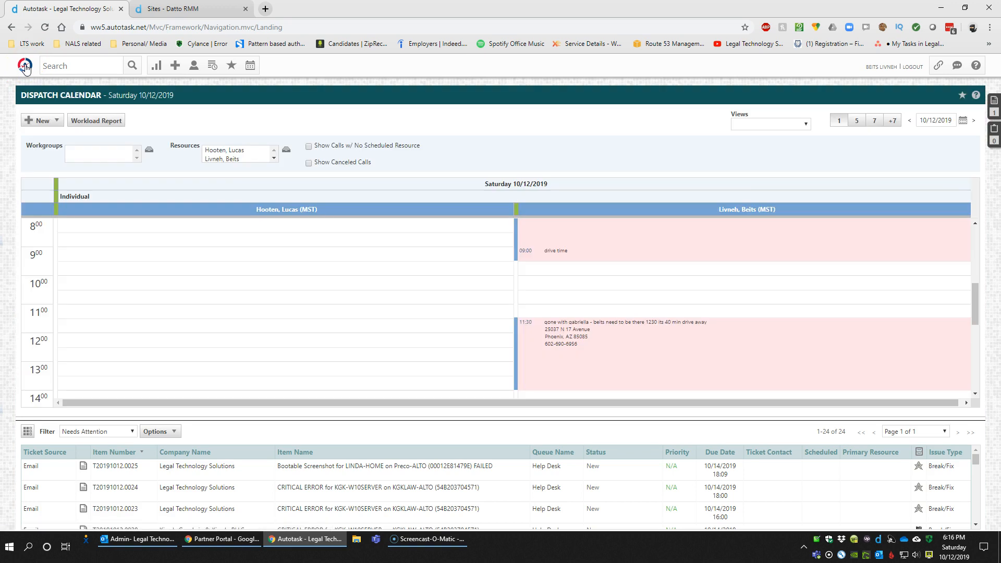
pyautogui.moveTo(250, 65)
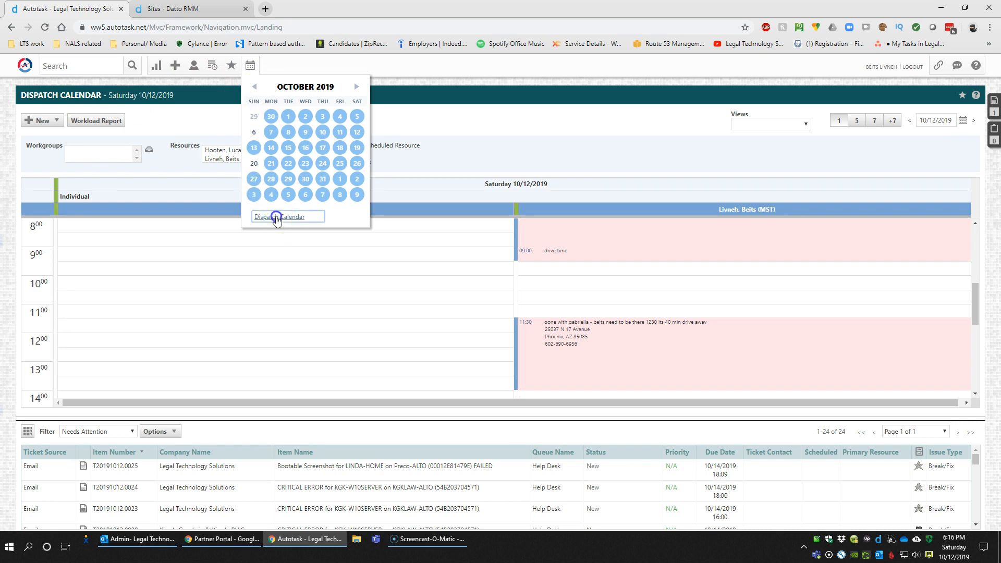
pyautogui.click(271, 217)
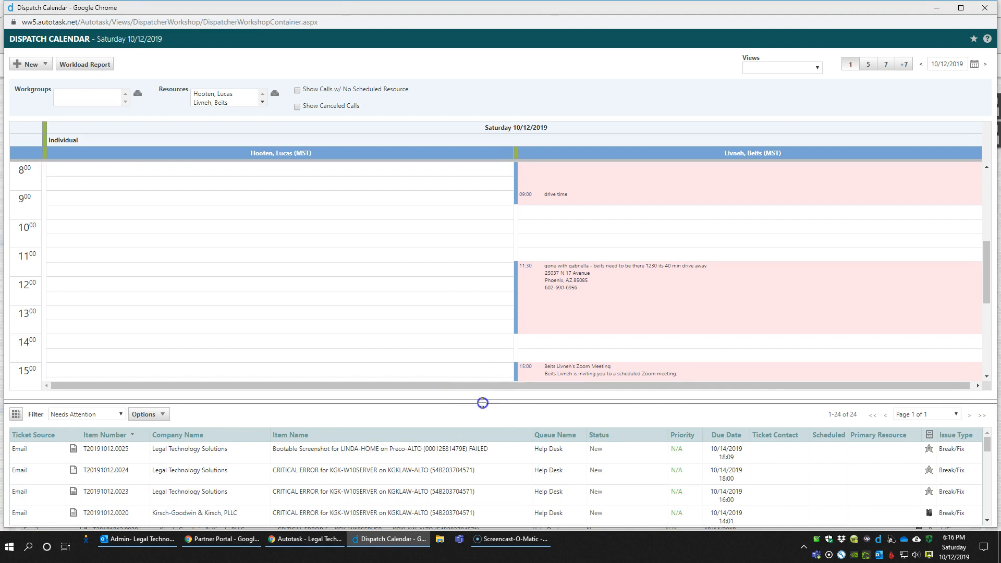
pyautogui.moveTo(480, 402); pyautogui.dragTo(485, 371)
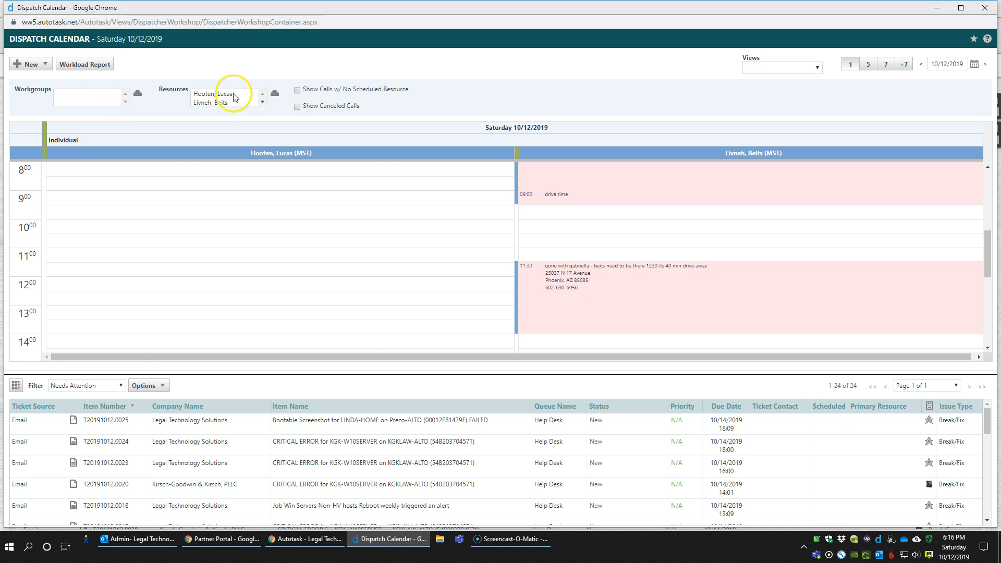
# - Add a third technician to the Dispatch Calendar's resources and save the selection
pyautogui.click(262, 104)
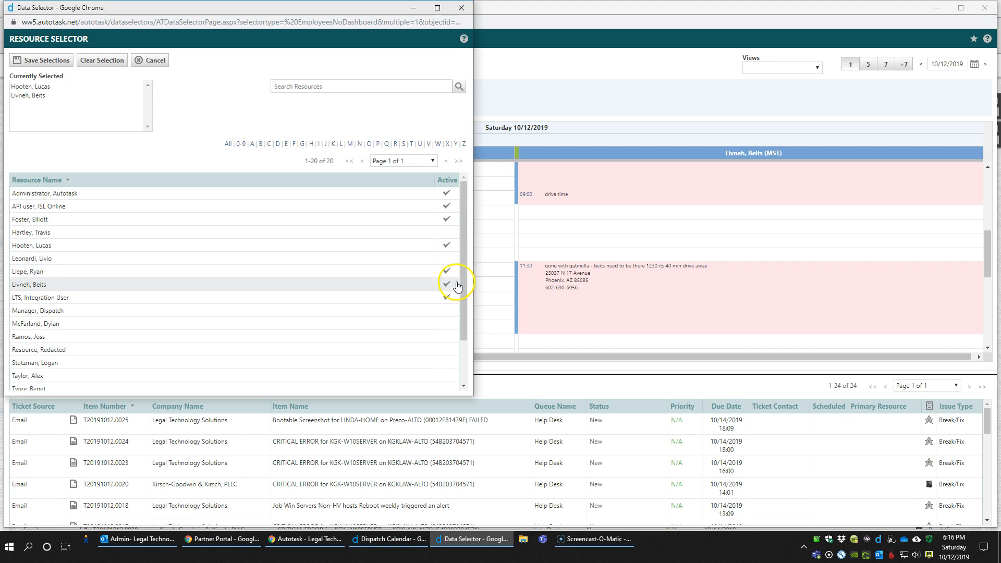
pyautogui.click(65, 224)
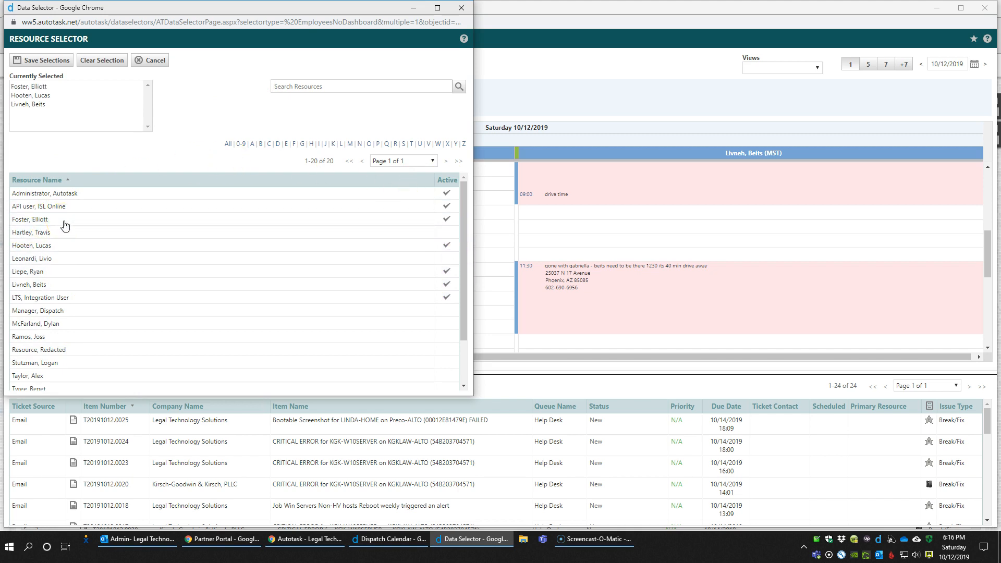
pyautogui.click(43, 88)
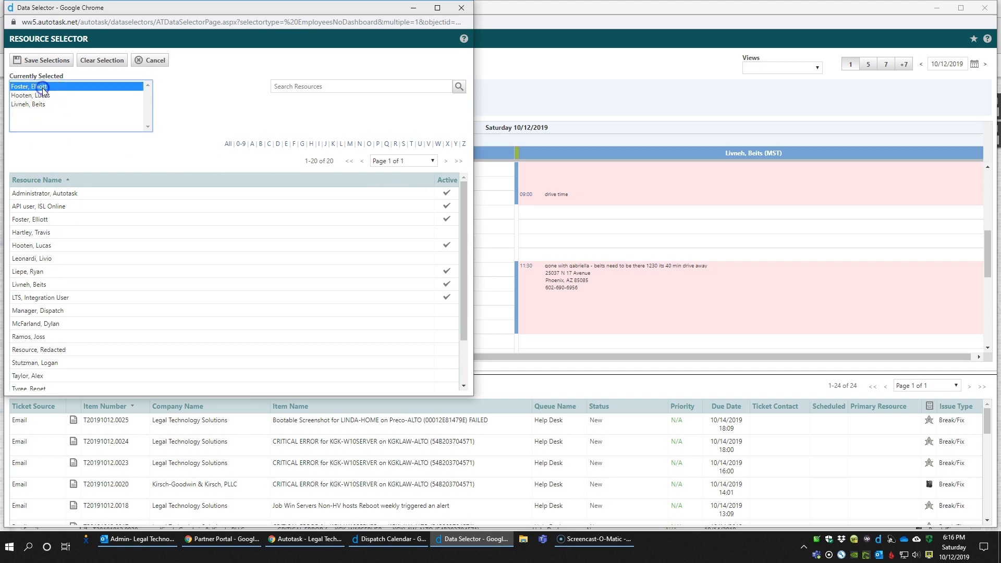
pyautogui.click(53, 59)
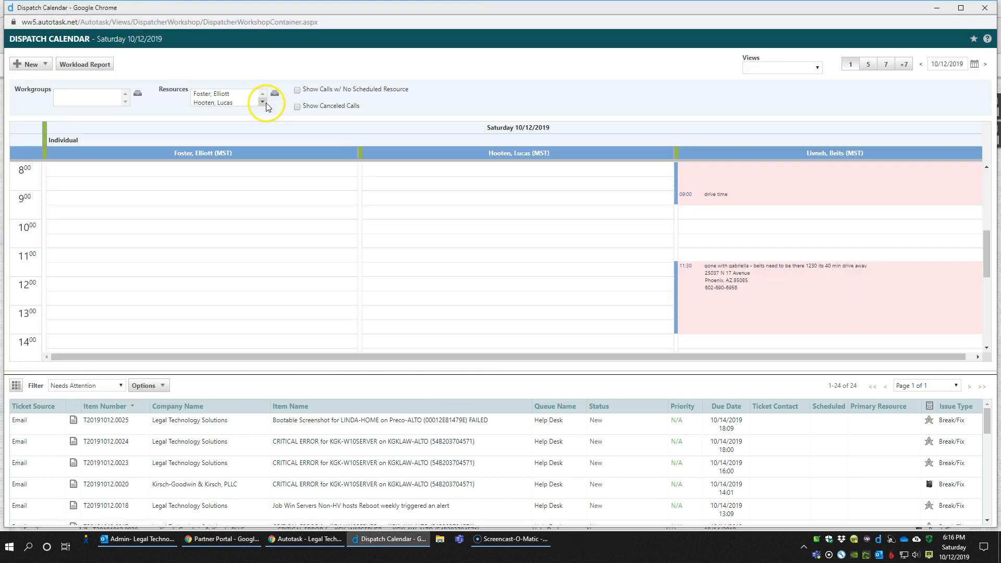
# - Remove the newly added technician from the Dispatch Calendar's resources
pyautogui.click(263, 102)
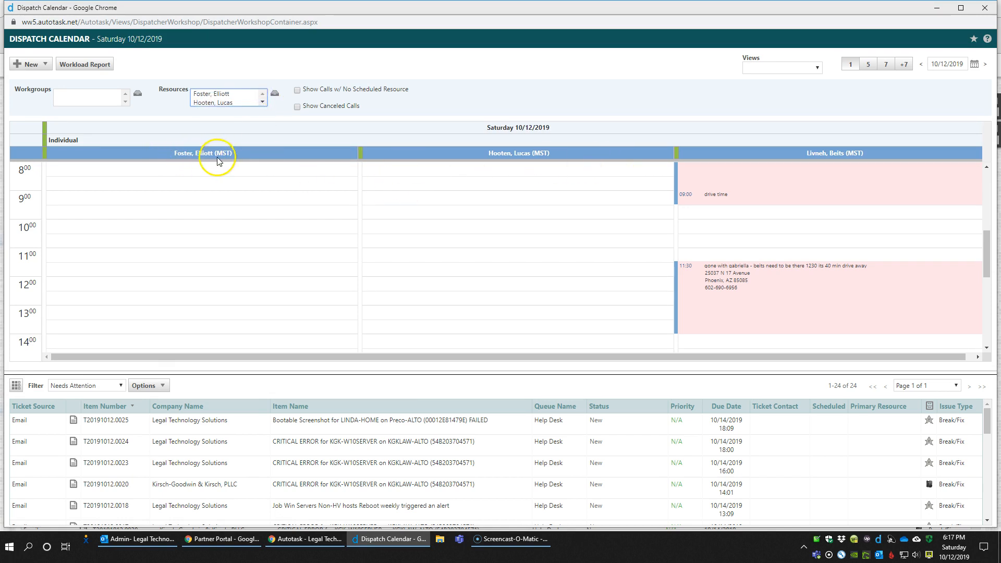
pyautogui.click(222, 94)
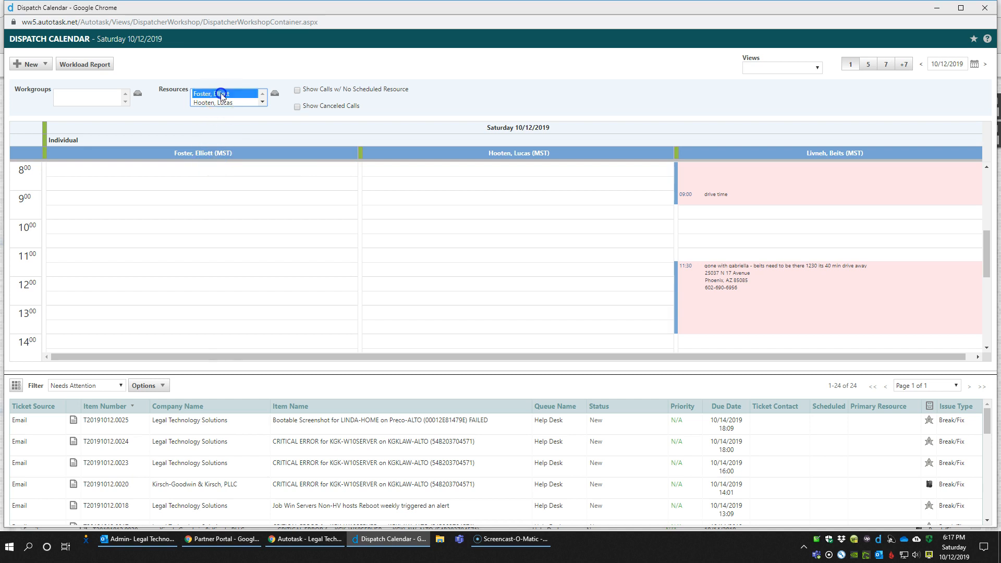
pyautogui.doubleClick(222, 94)
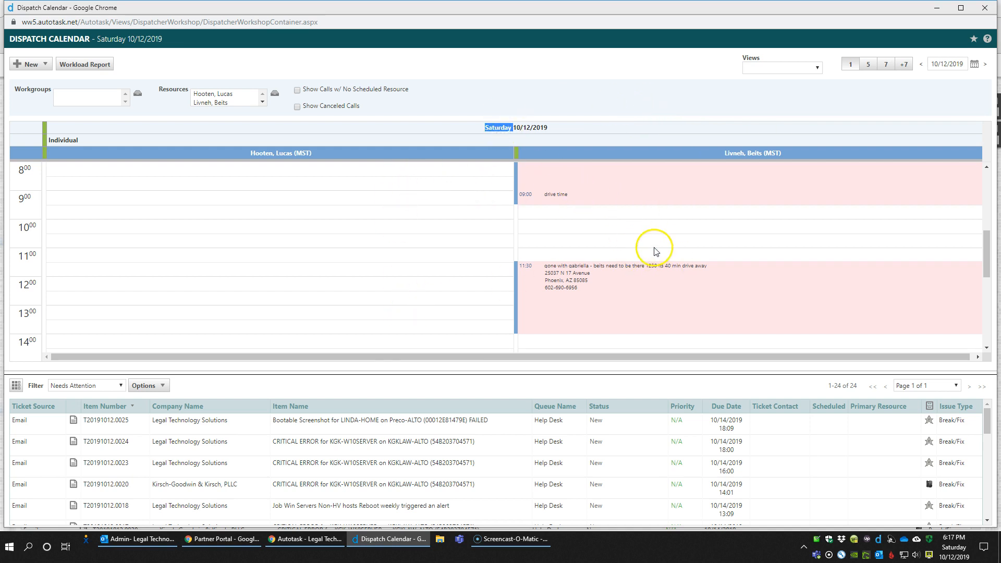
# - Look over the one-day schedule and the list of saved calendar views without choosing one
pyautogui.scroll(2, 692, 259)
pyautogui.scroll(-2, 691, 259)
pyautogui.click(807, 67)
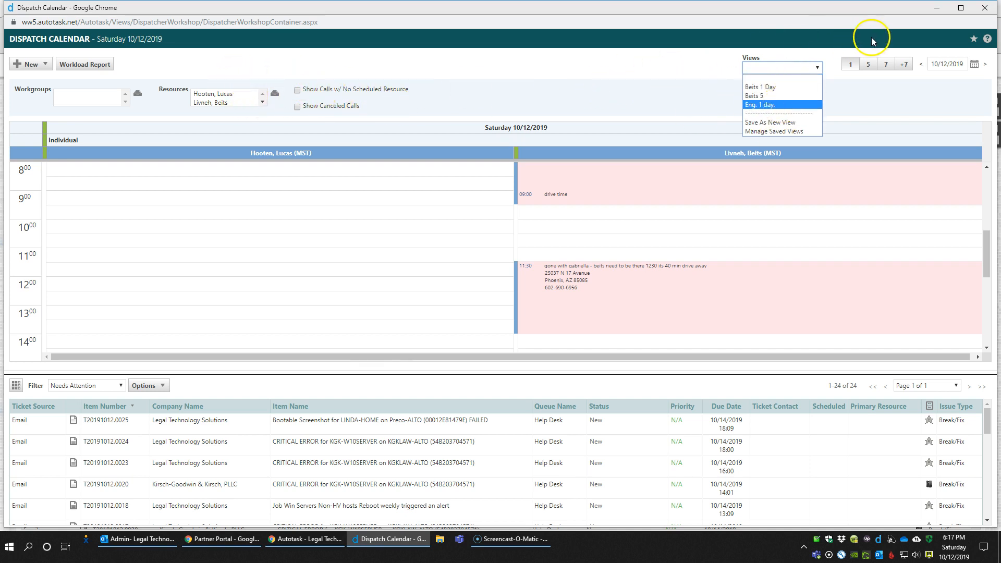
pyautogui.click(869, 100)
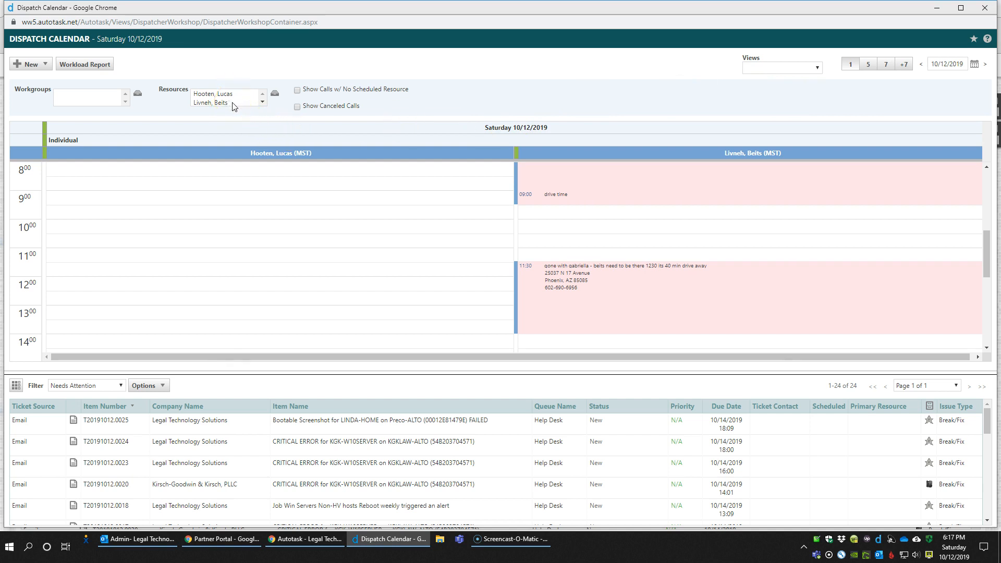
# - Show the seven-day calendar and review both technicians' schedules for the week
pyautogui.click(868, 64)
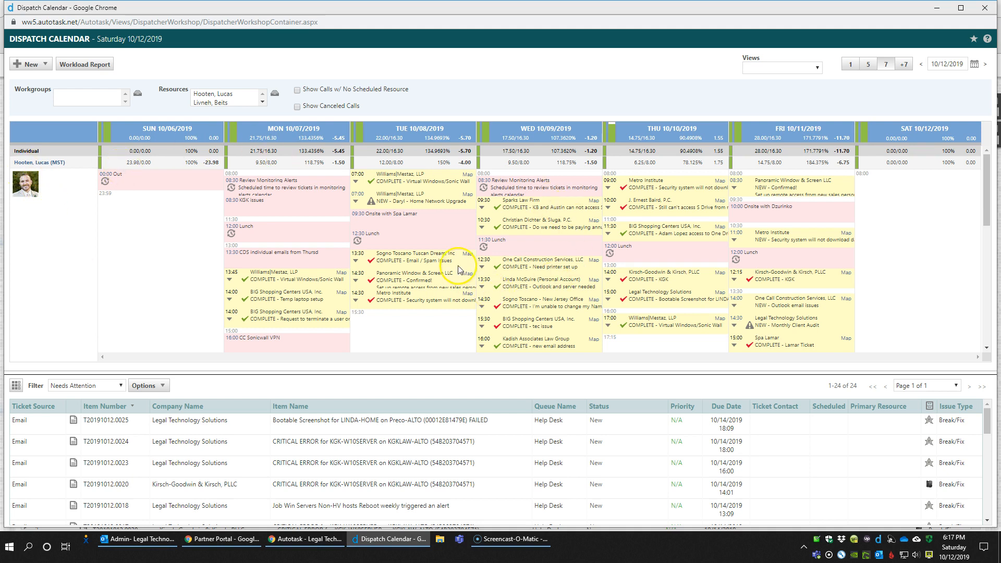
pyautogui.scroll(-3, 459, 269)
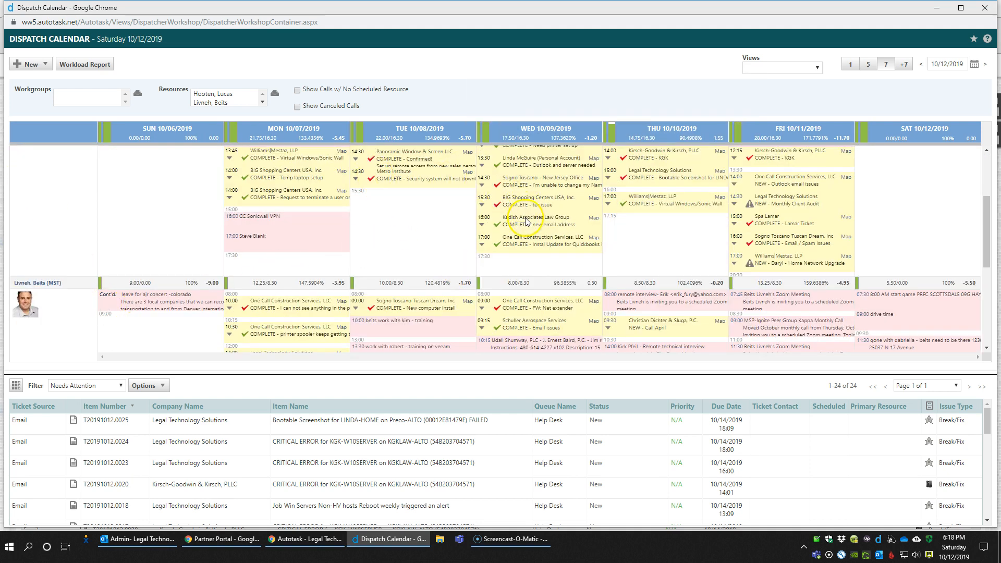
pyautogui.scroll(-2, 526, 225)
pyautogui.scroll(-2, 526, 225)
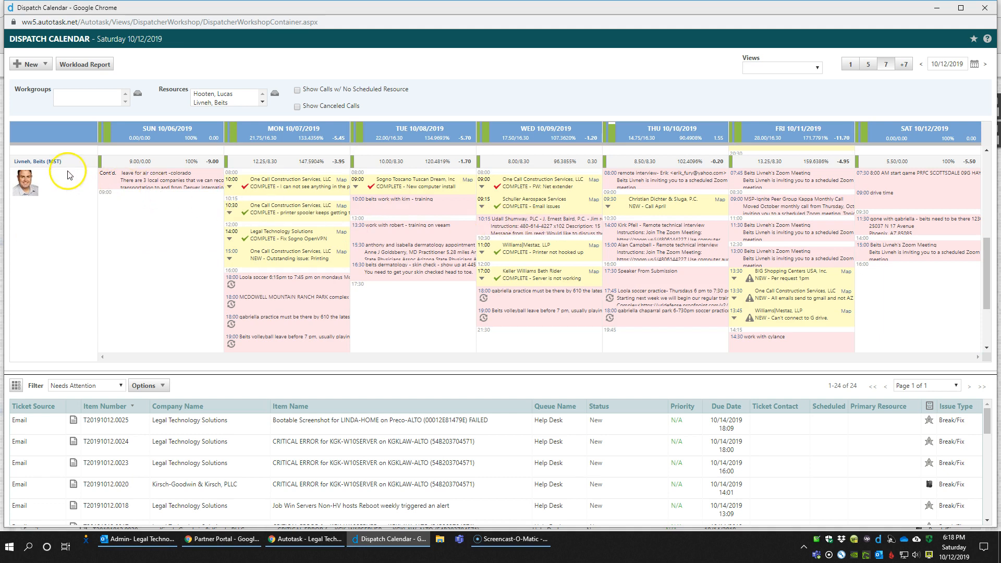
pyautogui.scroll(5, 804, 290)
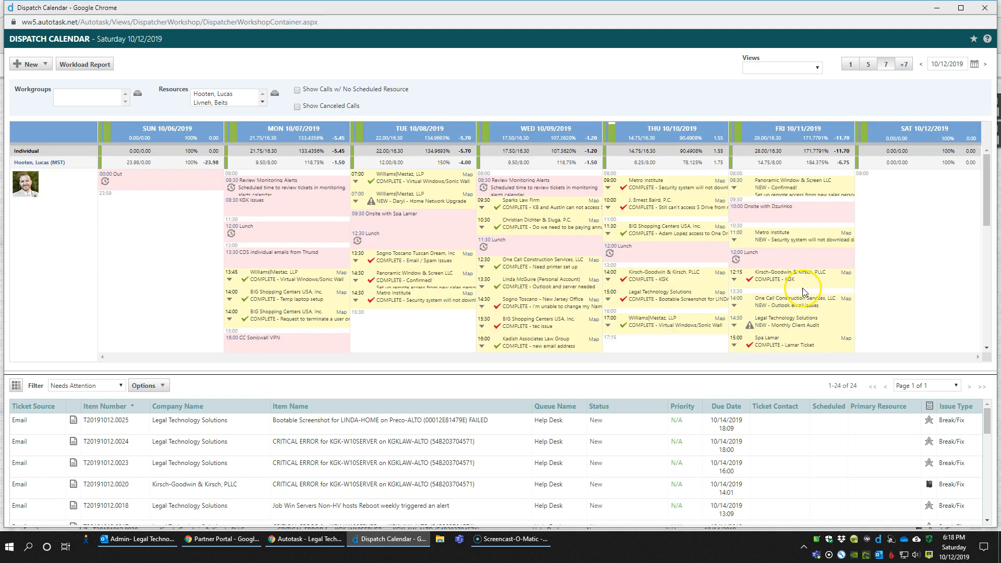
# - Show the upcoming seven days with the +7 range, and apply the saved view "Eng. 1 day."
pyautogui.click(906, 64)
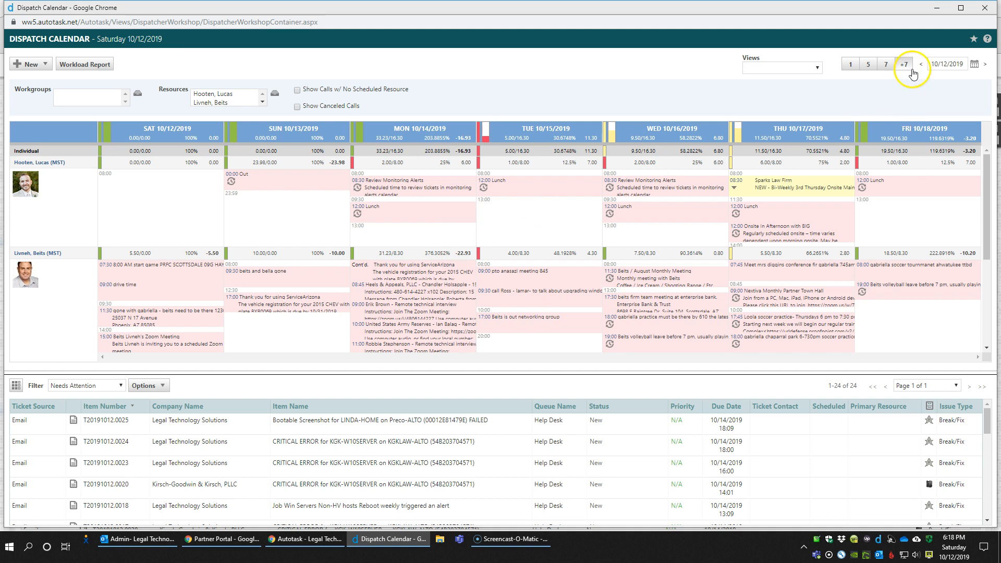
pyautogui.click(800, 70)
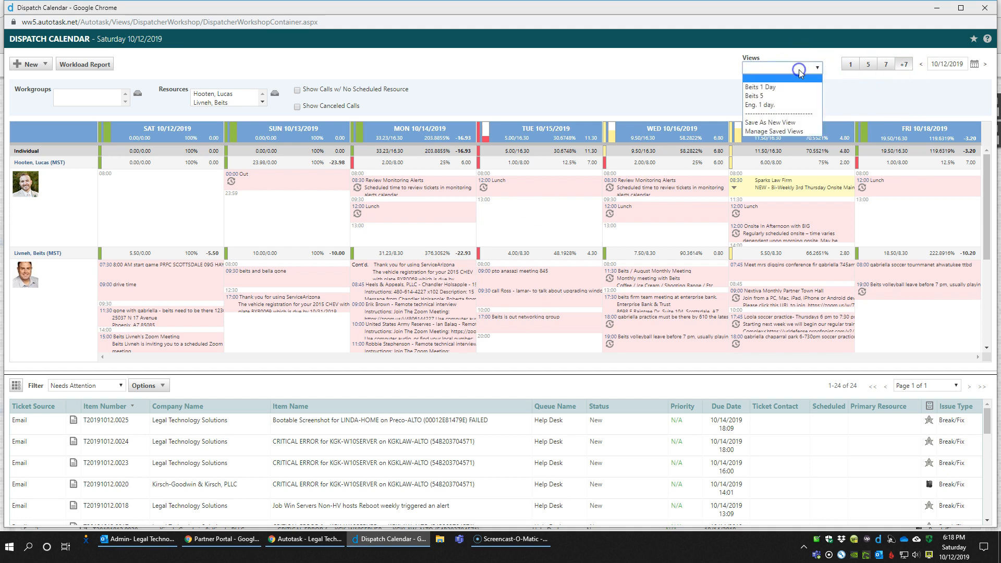
pyautogui.click(767, 106)
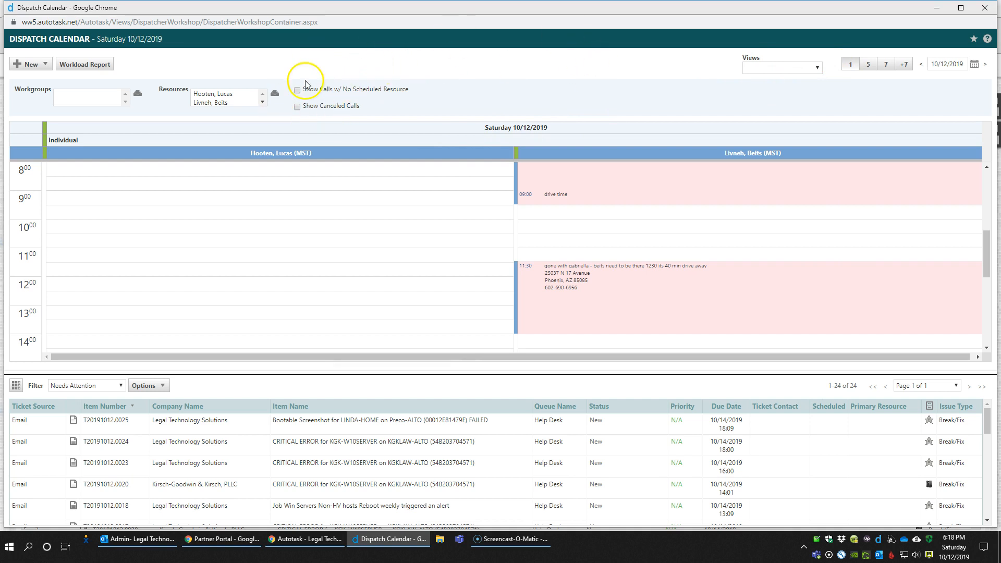
# - Enlarge the ticket list beneath the schedule further and look through its entries
pyautogui.moveTo(519, 374); pyautogui.dragTo(515, 340)
pyautogui.scroll(-4, 268, 490)
pyautogui.scroll(-5, 426, 451)
pyautogui.scroll(6, 419, 471)
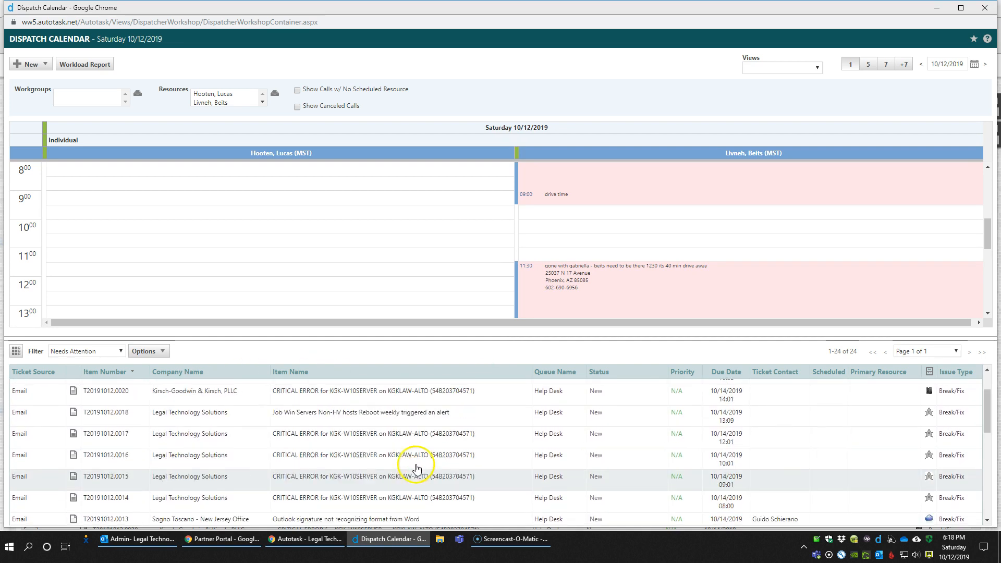
pyautogui.scroll(3, 418, 468)
# - Review the available ticket filters, keep Needs Attention selected, and look through the older tickets in the list
pyautogui.click(120, 352)
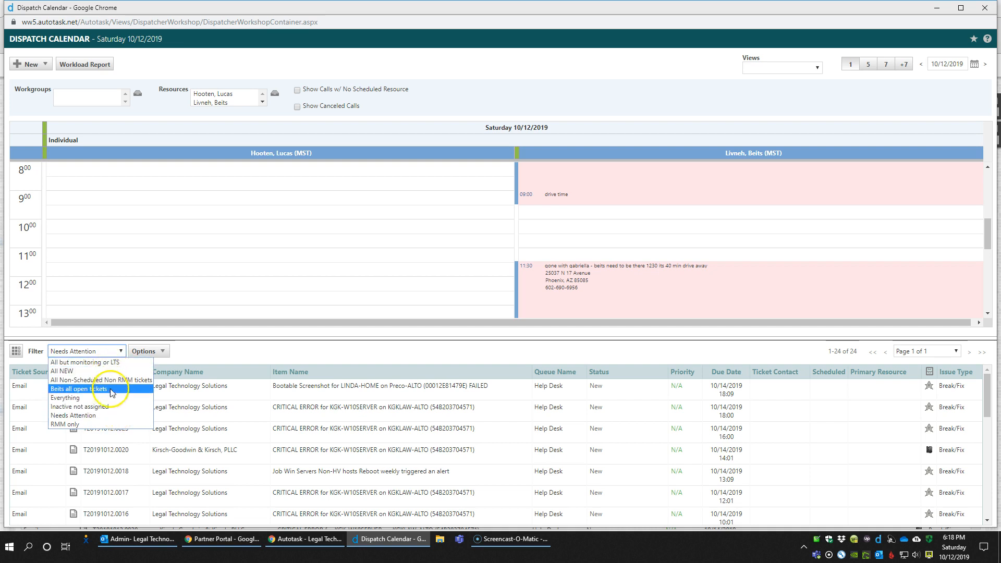
pyautogui.click(103, 417)
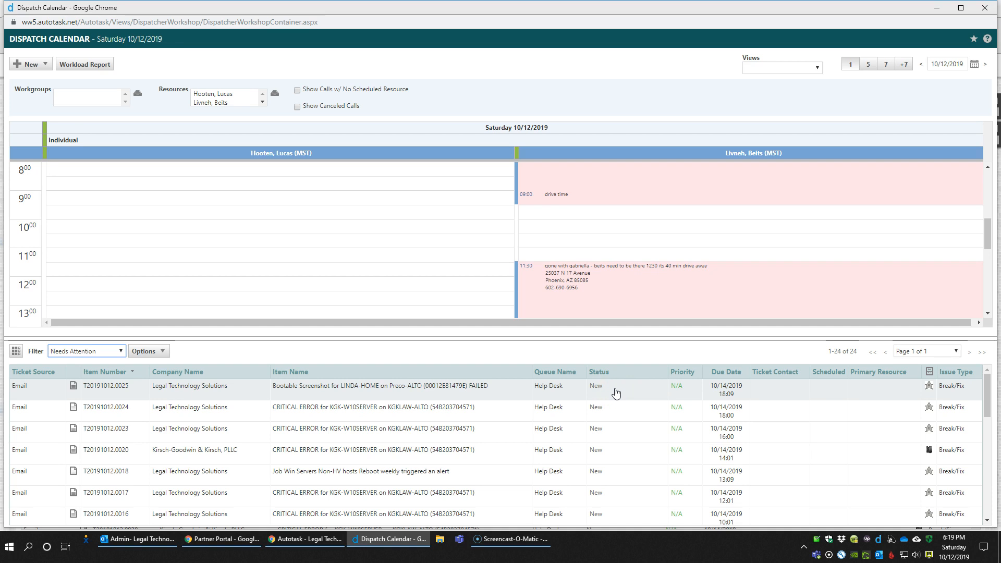
pyautogui.scroll(-5, 616, 394)
pyautogui.click(632, 505)
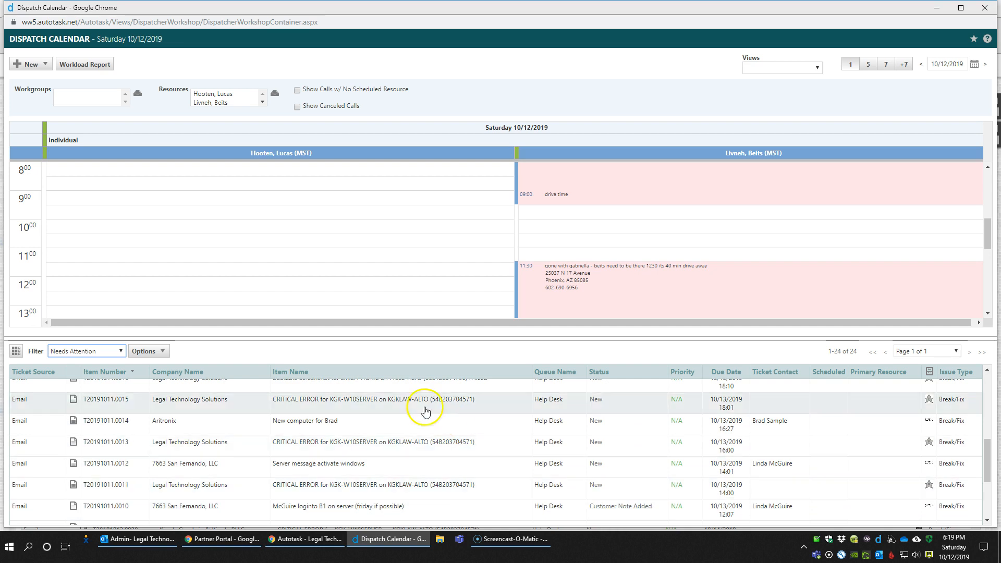
# - Open the Needs Attention filter for editing and examine its Queue Name and Status values and remaining criteria
pyautogui.click(144, 353)
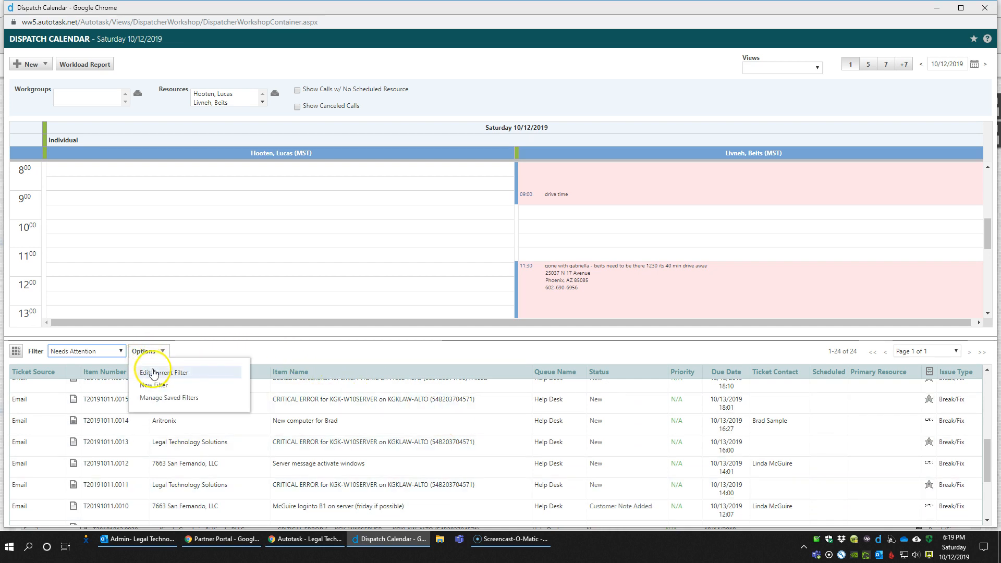
pyautogui.click(157, 373)
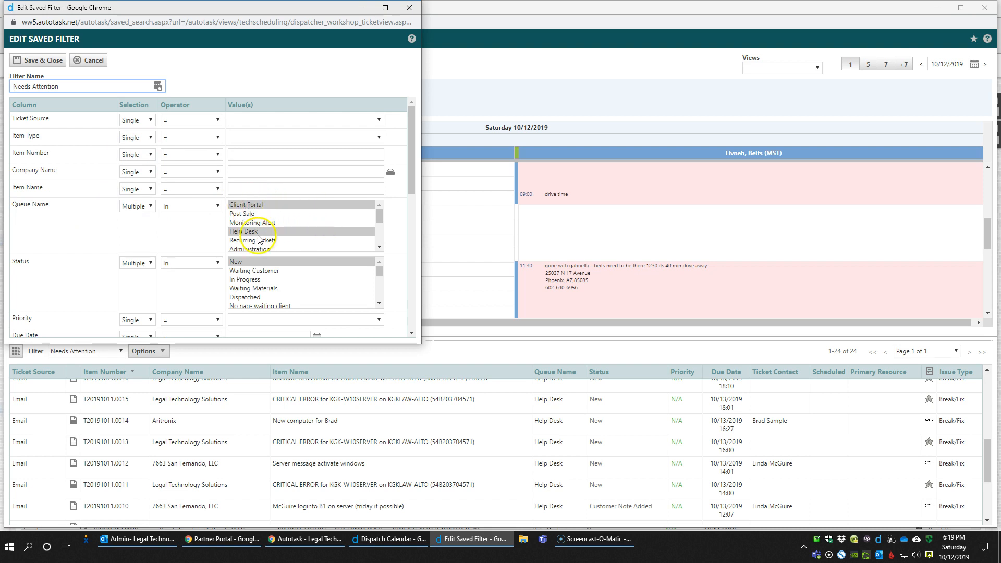
pyautogui.click(380, 247)
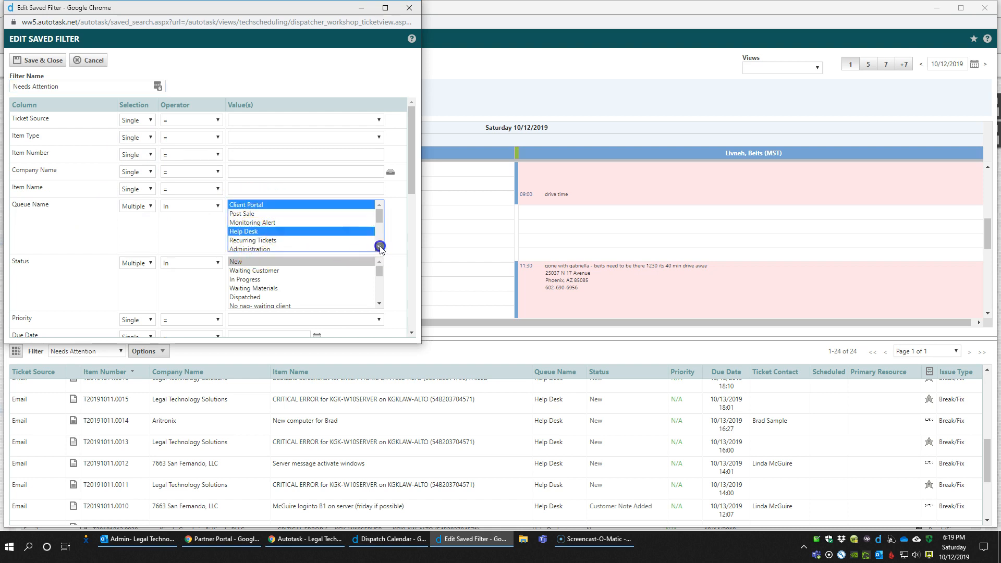
pyautogui.click(379, 247)
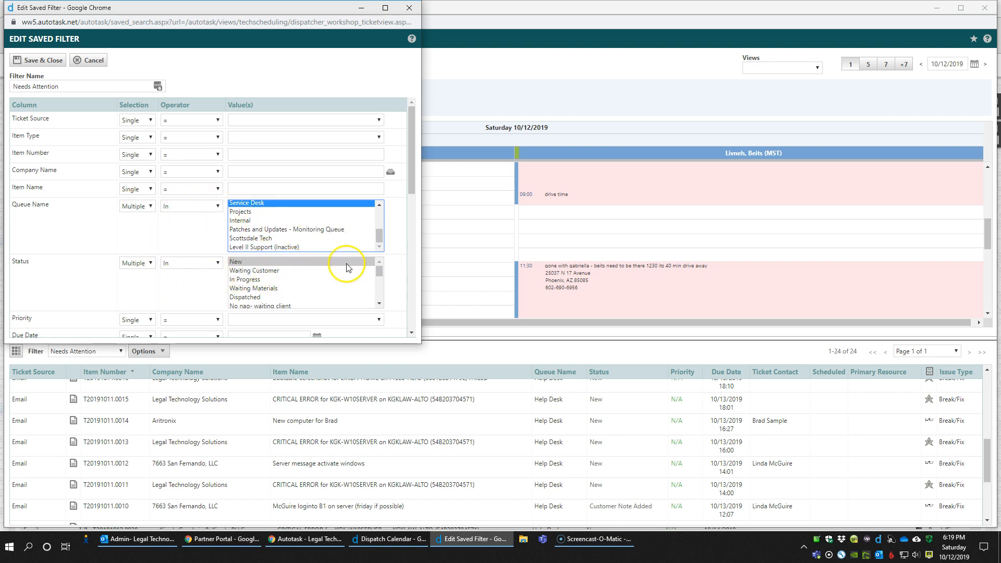
pyautogui.click(380, 303)
pyautogui.click(380, 304)
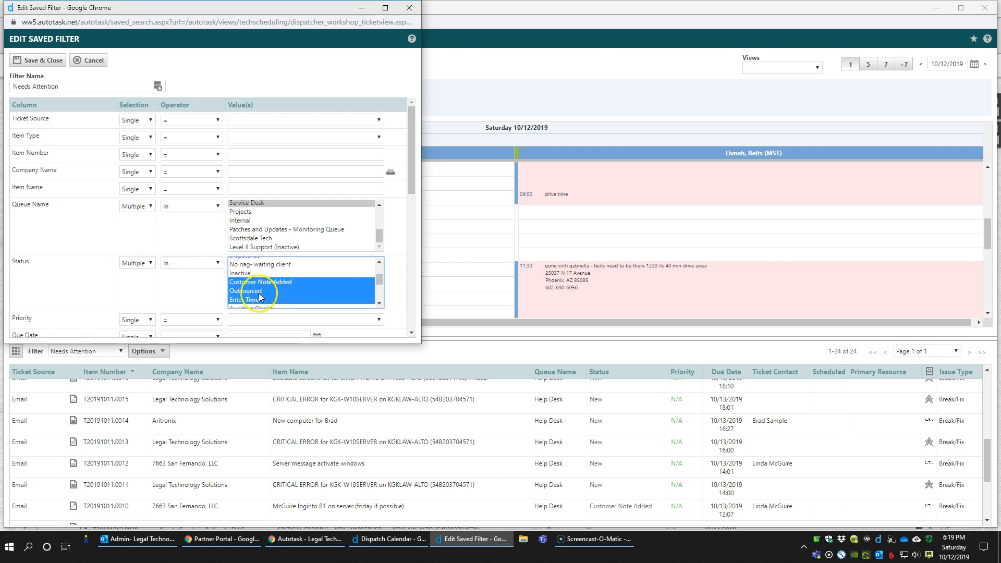
pyautogui.click(379, 304)
pyautogui.click(379, 304)
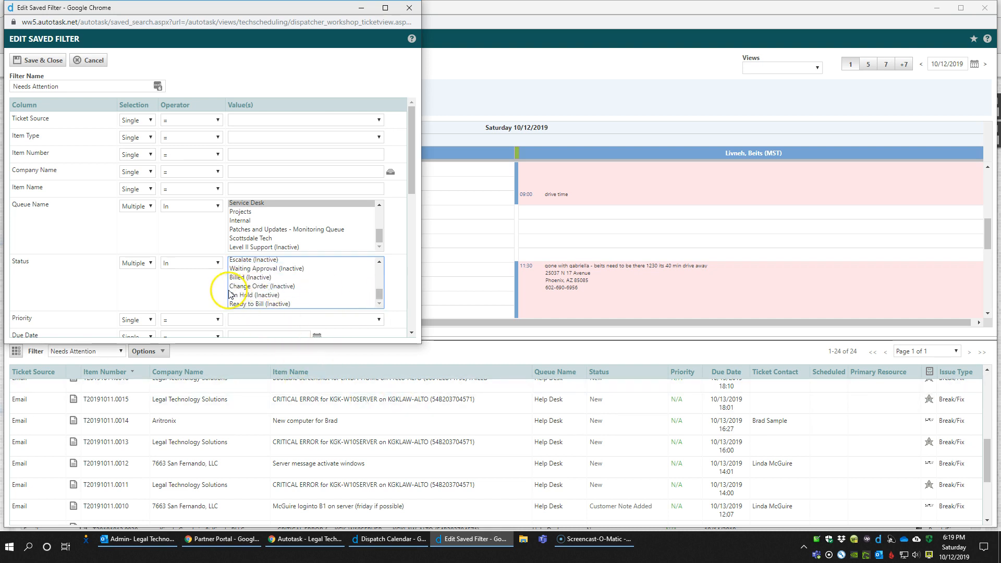
pyautogui.scroll(-10, 172, 287)
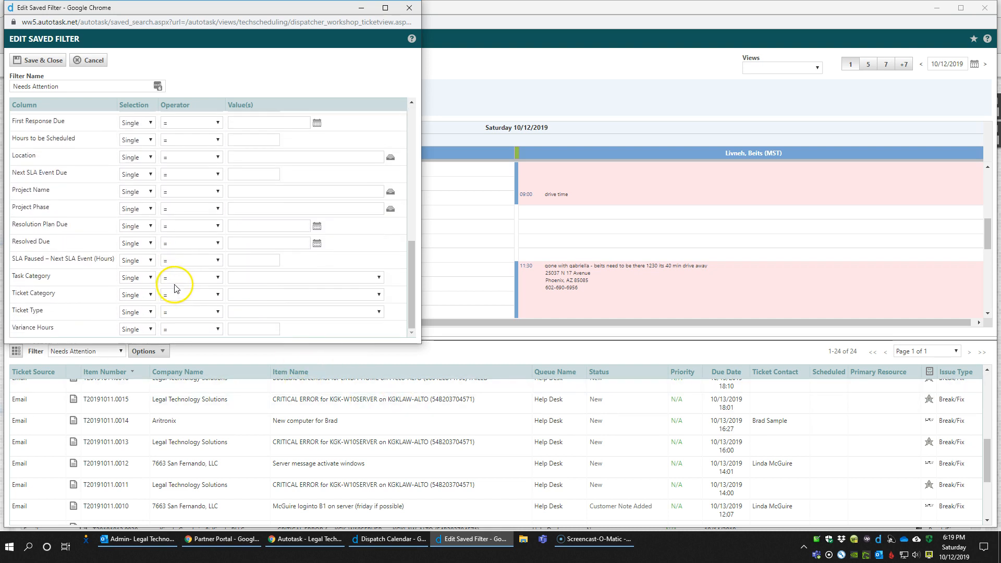
# - Close the filter editor without saving, apply the saved filter for one engineer's open tickets, and look through the ticket list
pyautogui.click(84, 60)
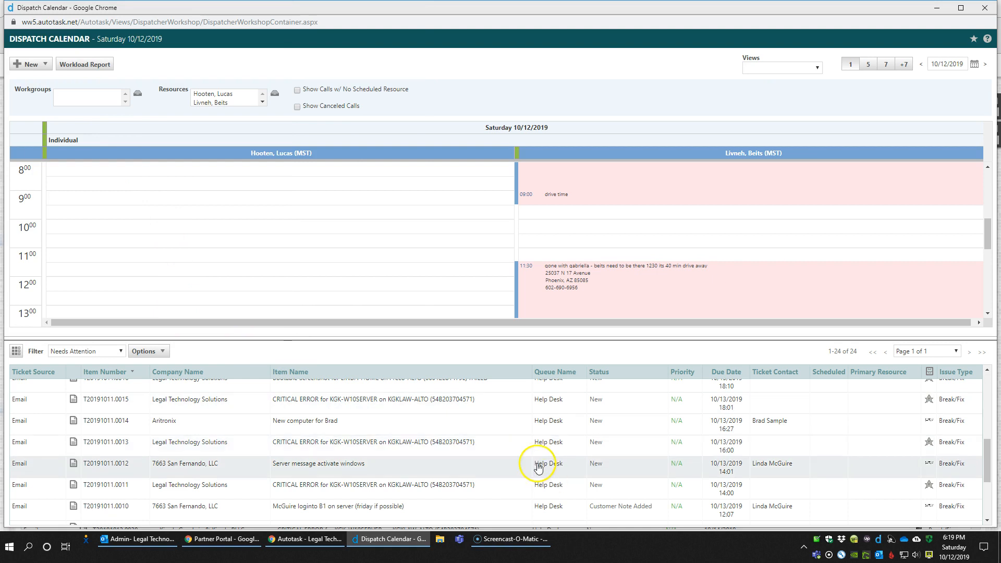
pyautogui.click(121, 353)
pyautogui.click(102, 391)
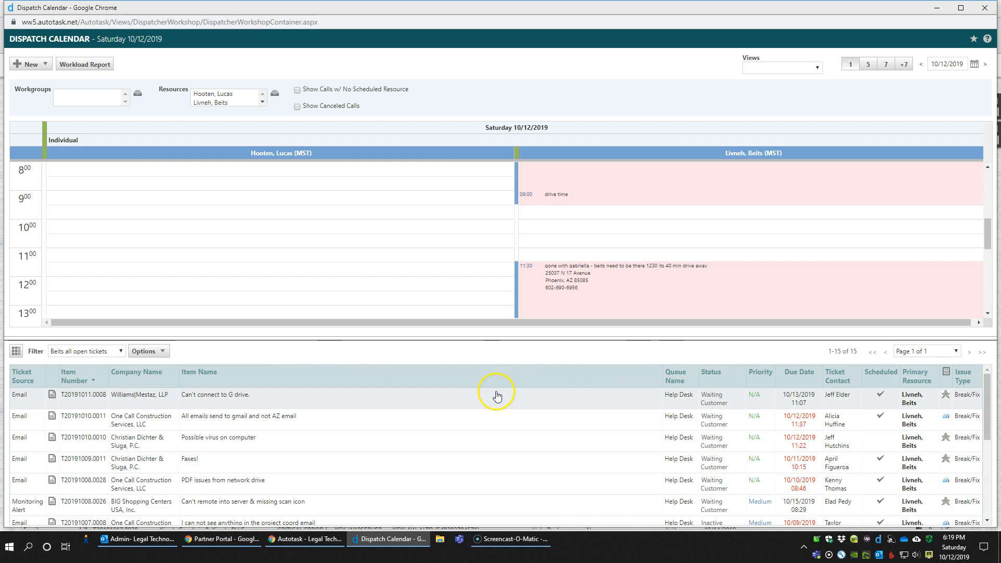
pyautogui.scroll(-5, 490, 414)
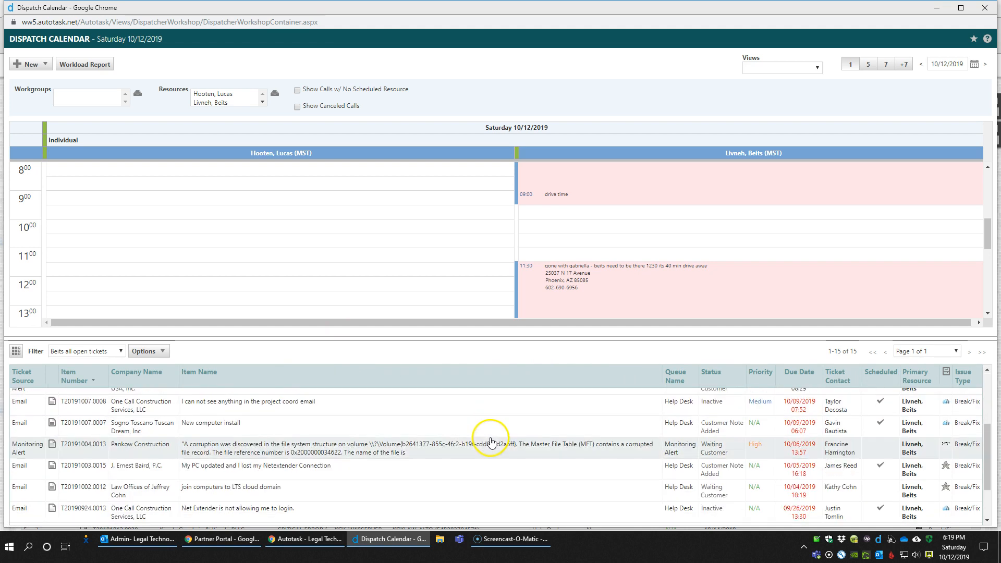
pyautogui.scroll(-1, 493, 449)
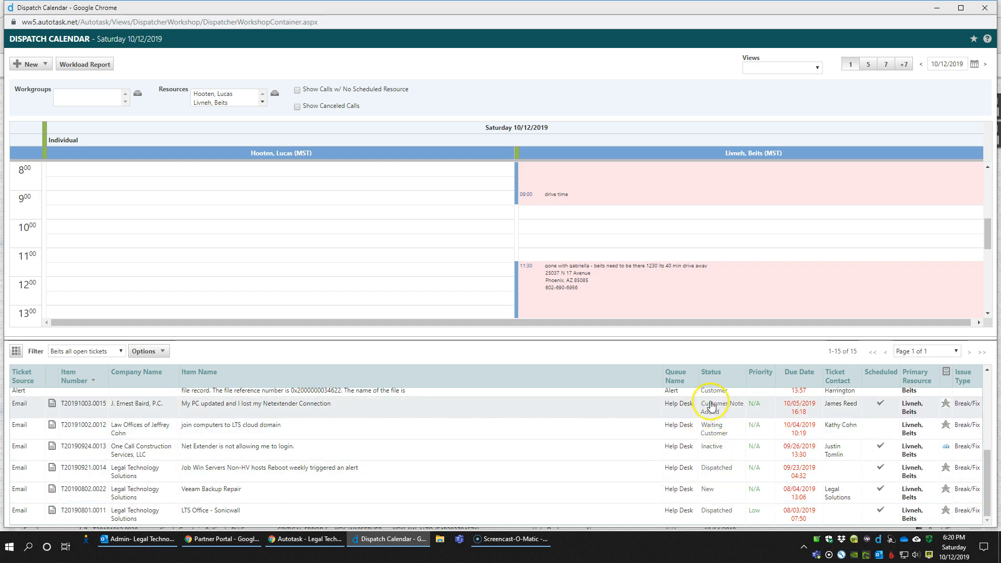
pyautogui.scroll(8, 721, 399)
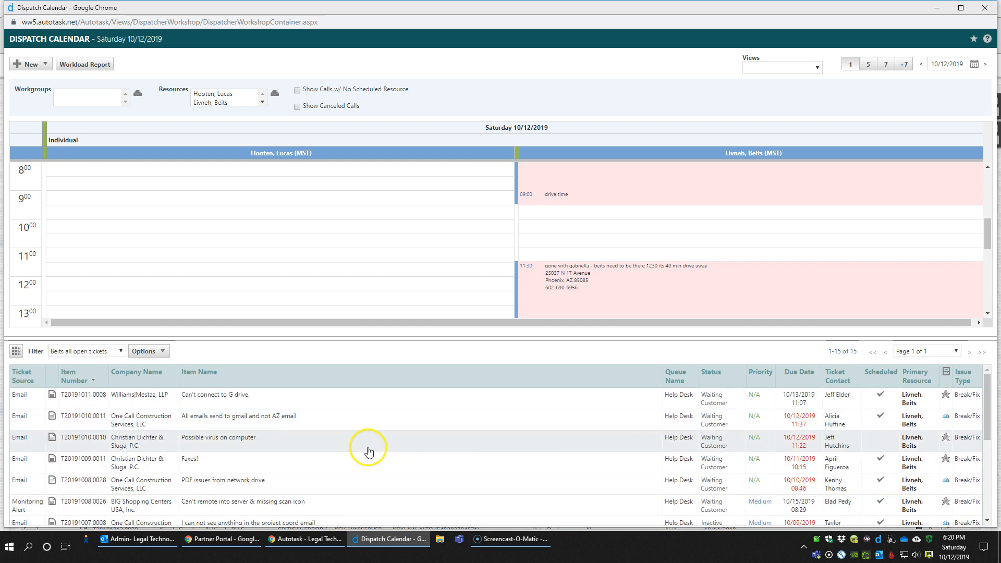
# - Switch the ticket list back to the Needs Attention filter and look through the day's schedule down to the evening hours
pyautogui.click(83, 351)
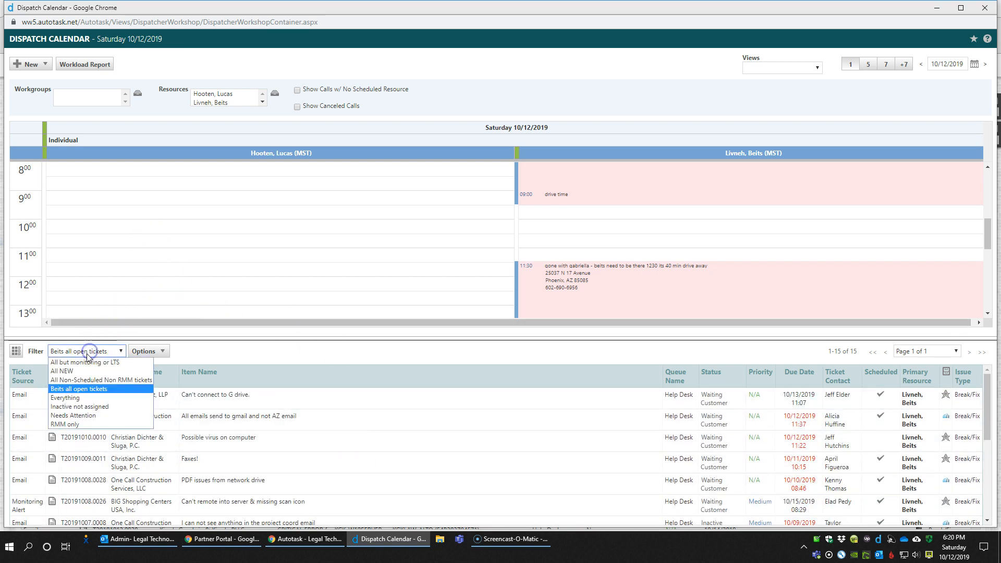
pyautogui.click(88, 415)
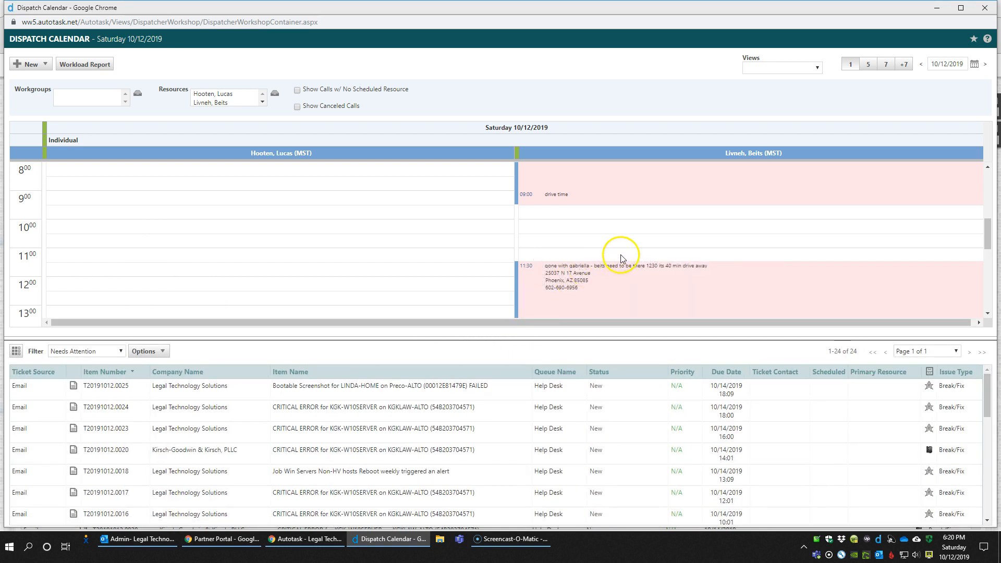
pyautogui.scroll(-3, 562, 267)
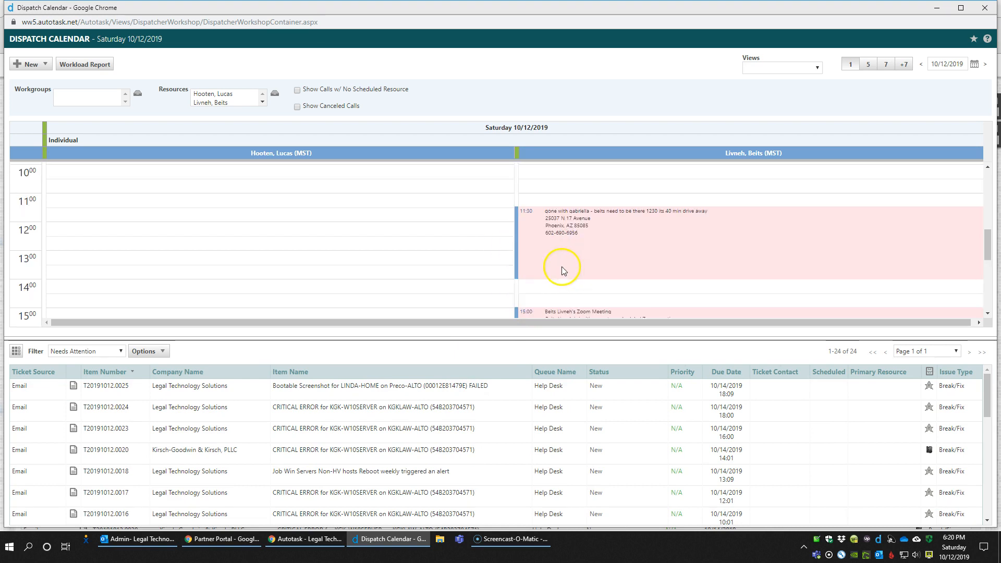
pyautogui.scroll(-3, 576, 286)
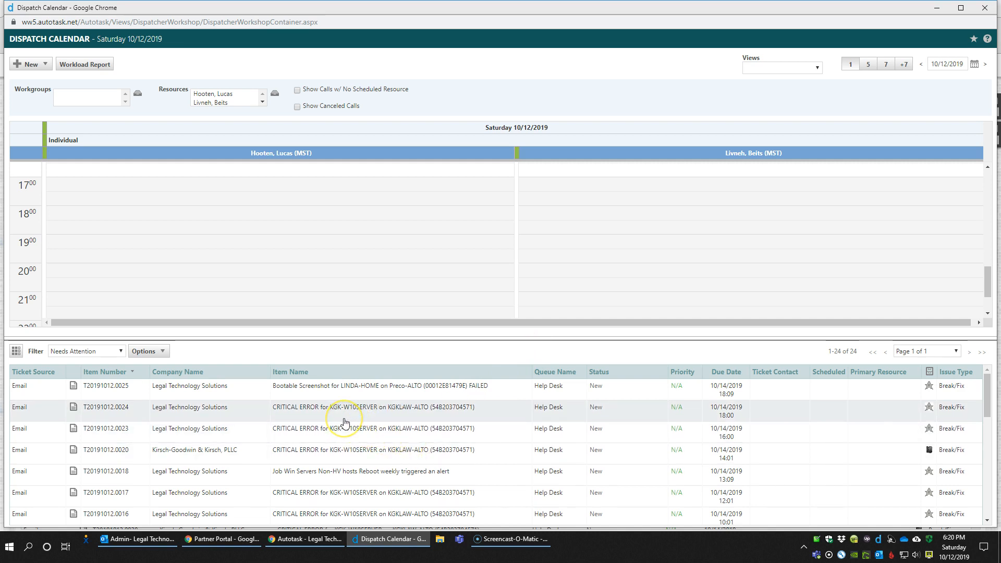
# - Open the details of the Kirsch-Goodwin & Kirsch, PLLC critical error ticket and move its window clear of the screen corner
pyautogui.click(346, 442)
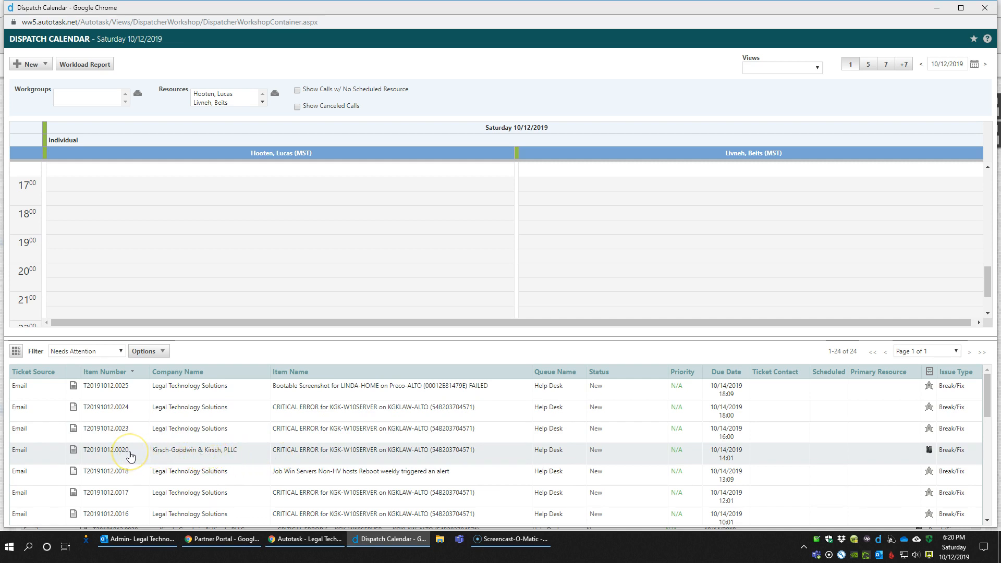
pyautogui.click(170, 456)
pyautogui.rightClick(174, 456)
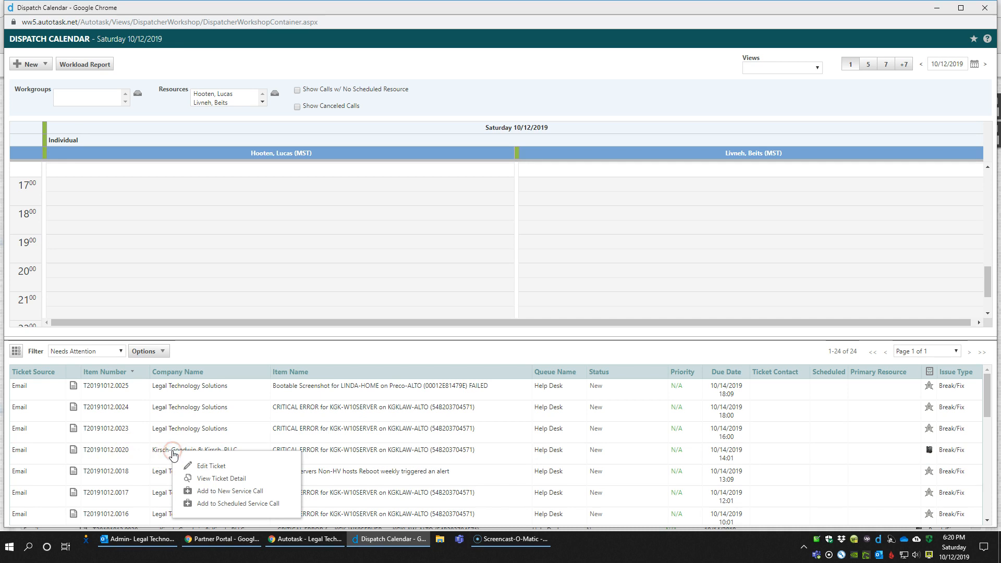
pyautogui.click(221, 479)
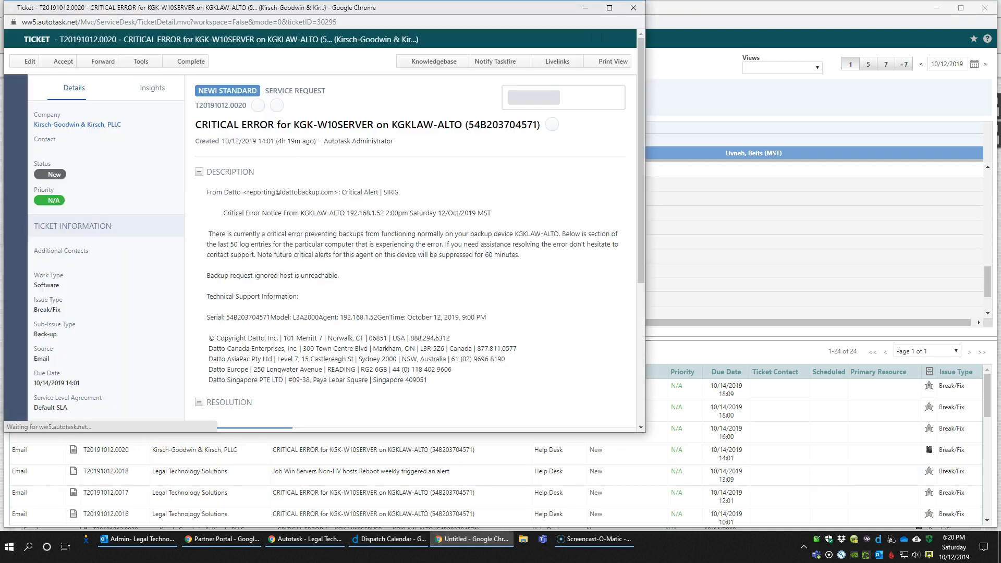
pyautogui.moveTo(445, 14); pyautogui.dragTo(601, 53)
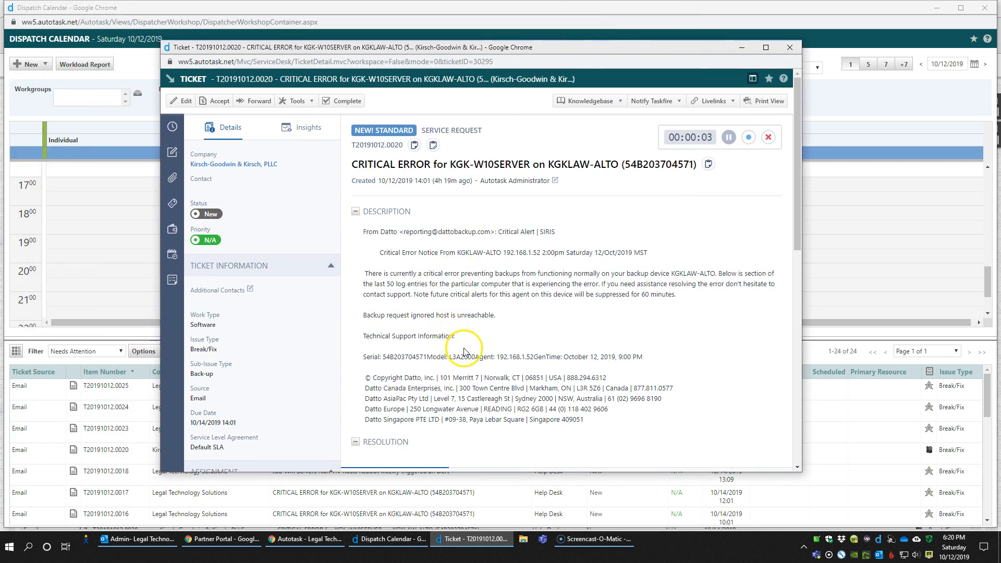
# - Examine the ticket's title, description and activity section
pyautogui.scroll(-2, 464, 345)
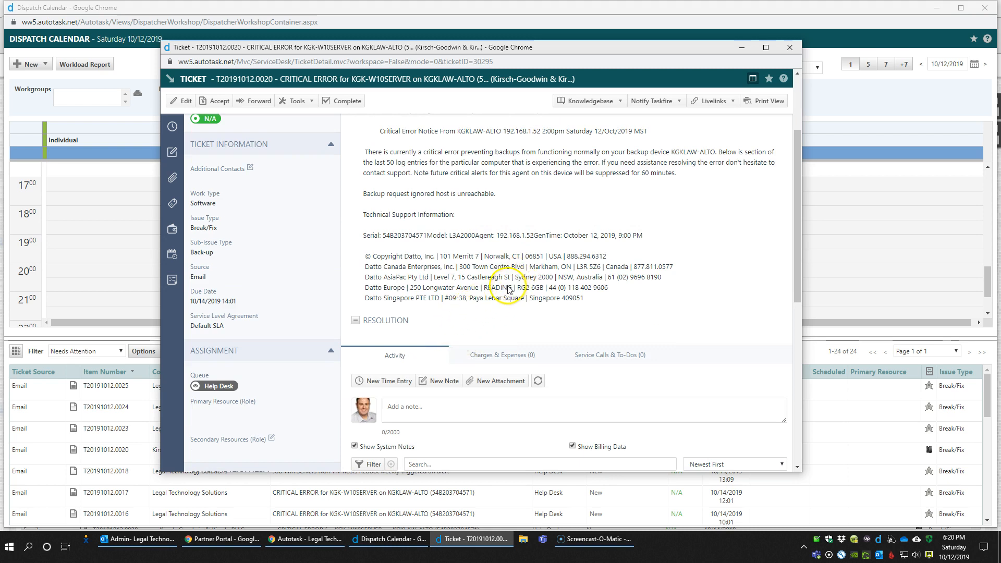
pyautogui.scroll(3, 509, 289)
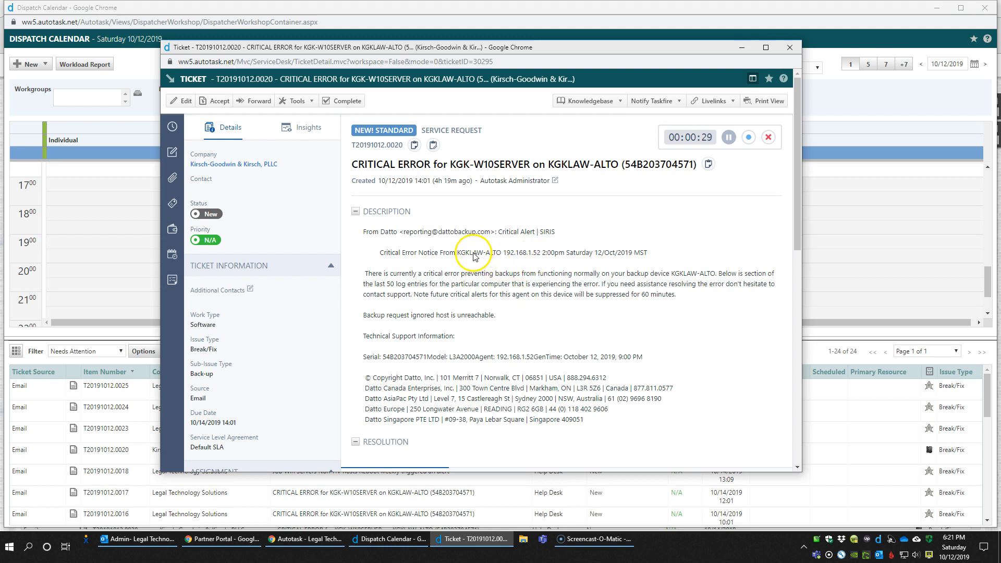
pyautogui.moveTo(363, 234); pyautogui.dragTo(587, 421)
pyautogui.moveTo(365, 164); pyautogui.dragTo(704, 161)
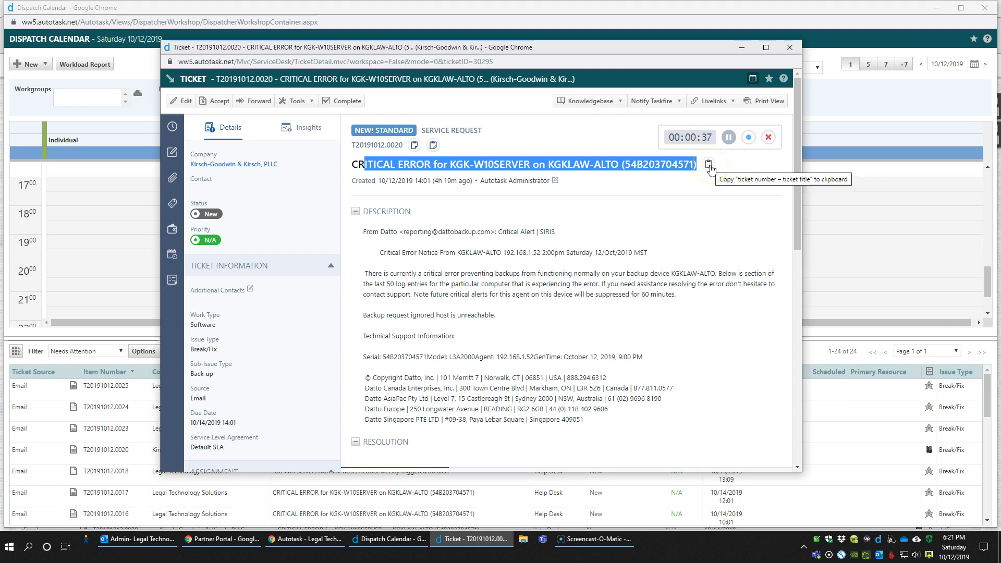
# - Point out the ticket's number and web address, and copy the ticket URL to the clipboard
pyautogui.click(413, 146)
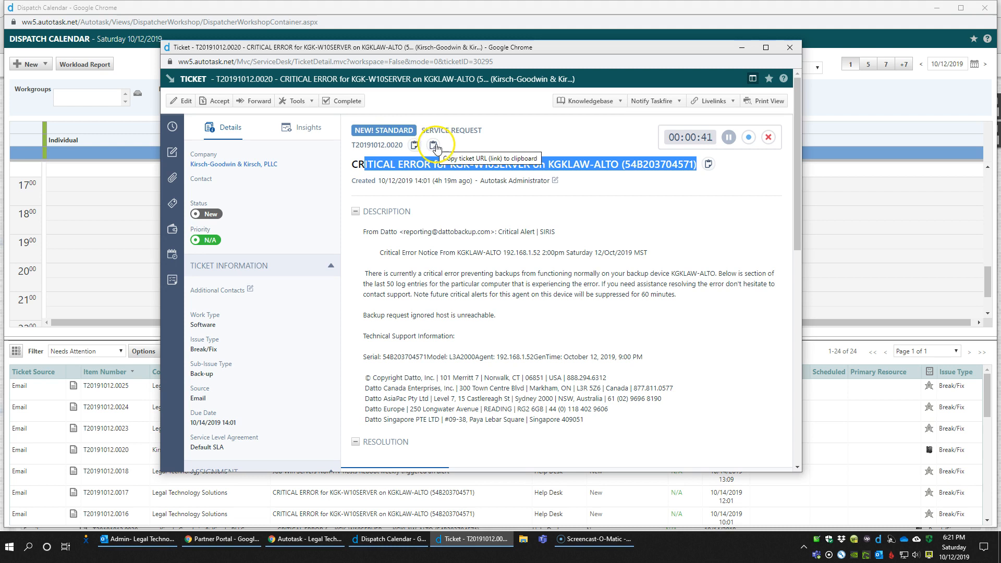
pyautogui.click(450, 143)
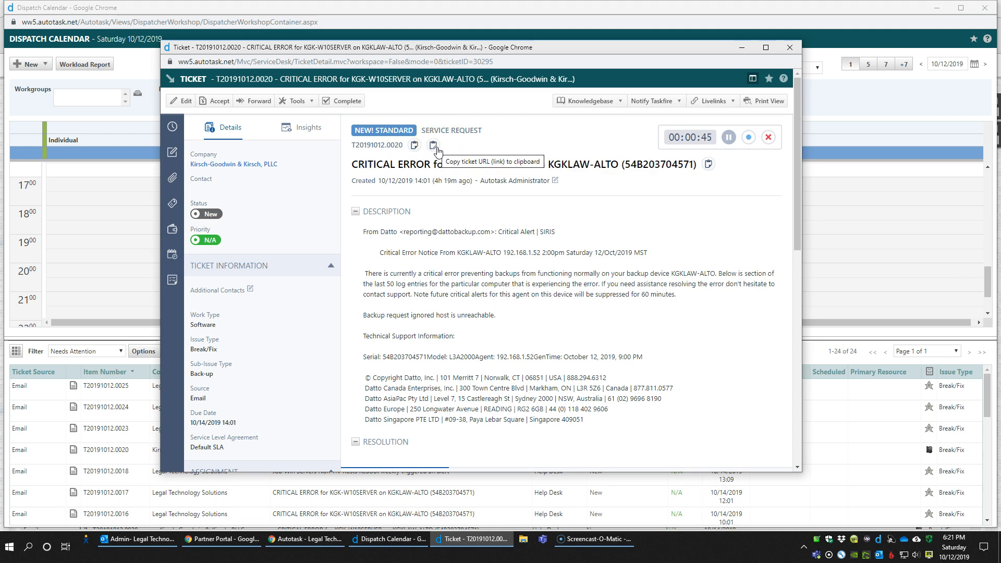
pyautogui.click(432, 147)
pyautogui.click(432, 147)
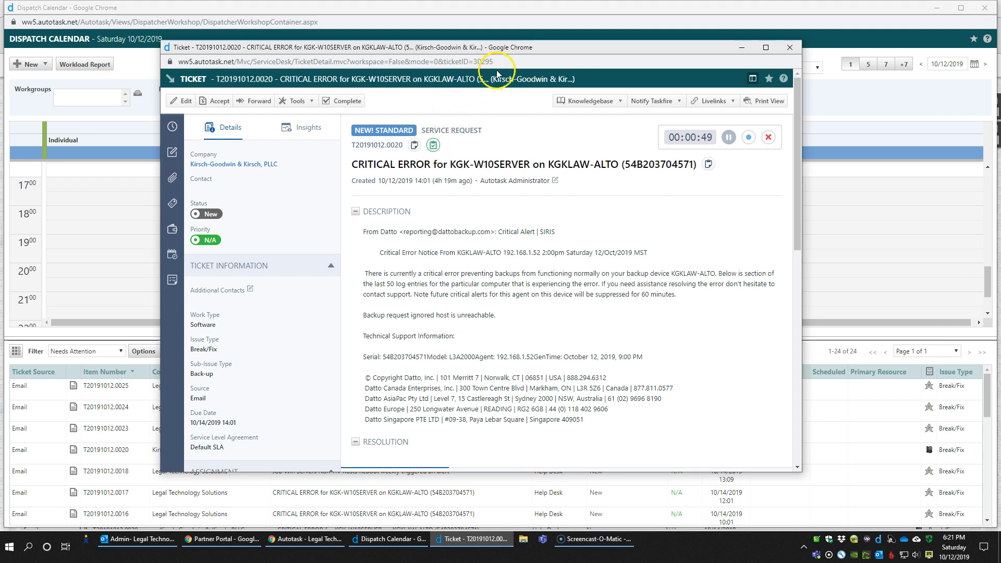
pyautogui.moveTo(493, 61); pyautogui.dragTo(186, 37)
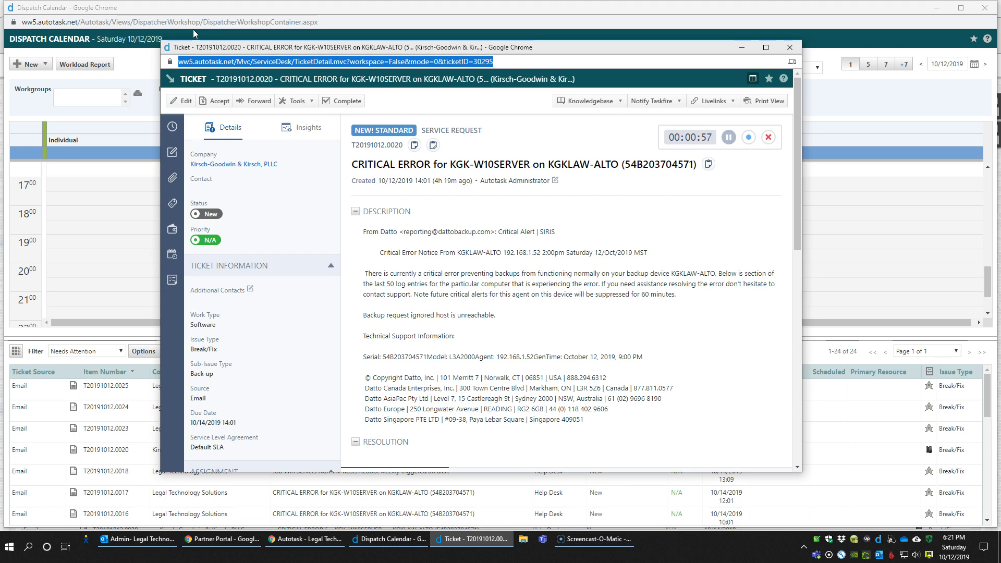
pyautogui.doubleClick(395, 147)
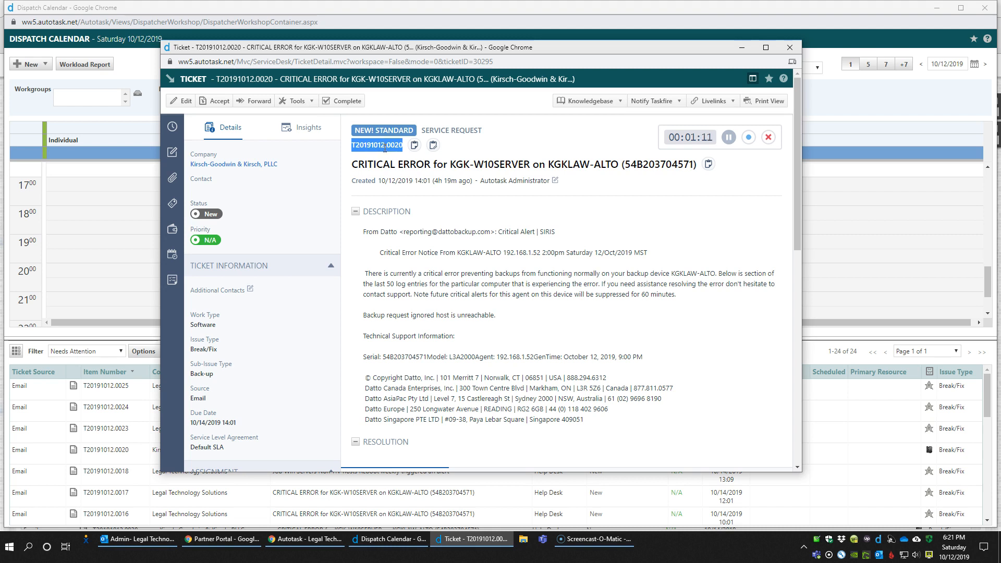
pyautogui.click(433, 146)
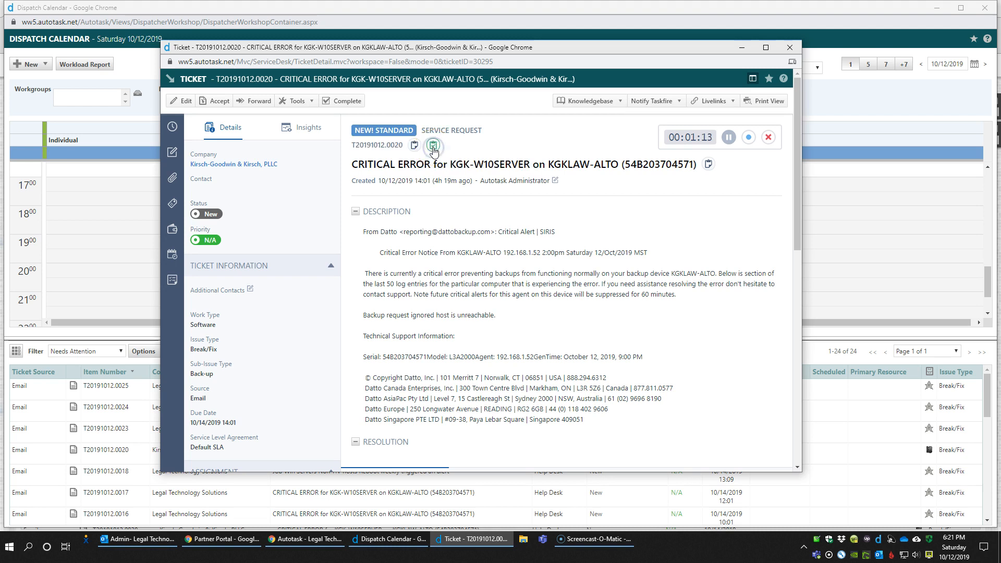
# - Close the separate Dispatch Calendar window and open the copied ticket link in a new browser tab
pyautogui.click(331, 9)
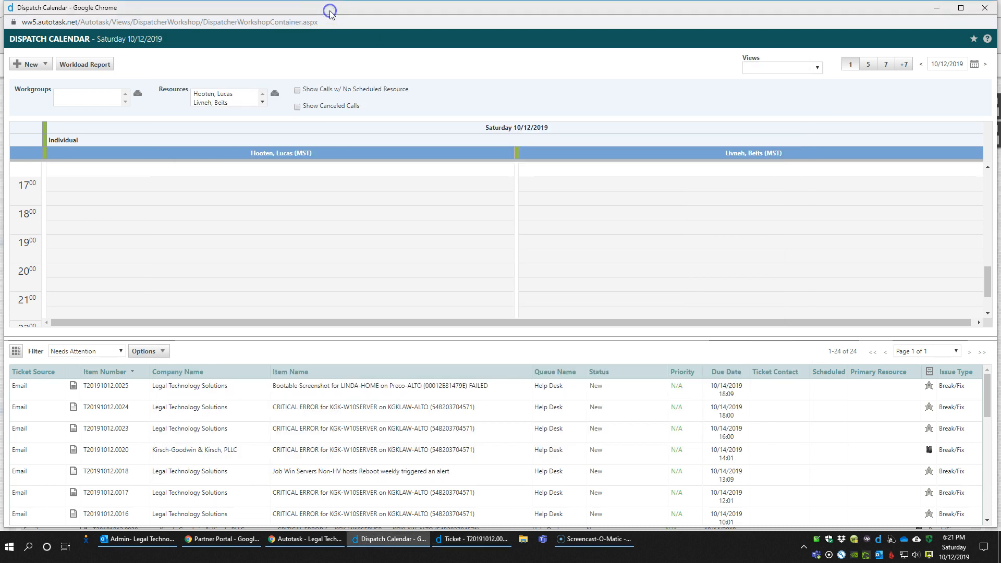
pyautogui.click(985, 8)
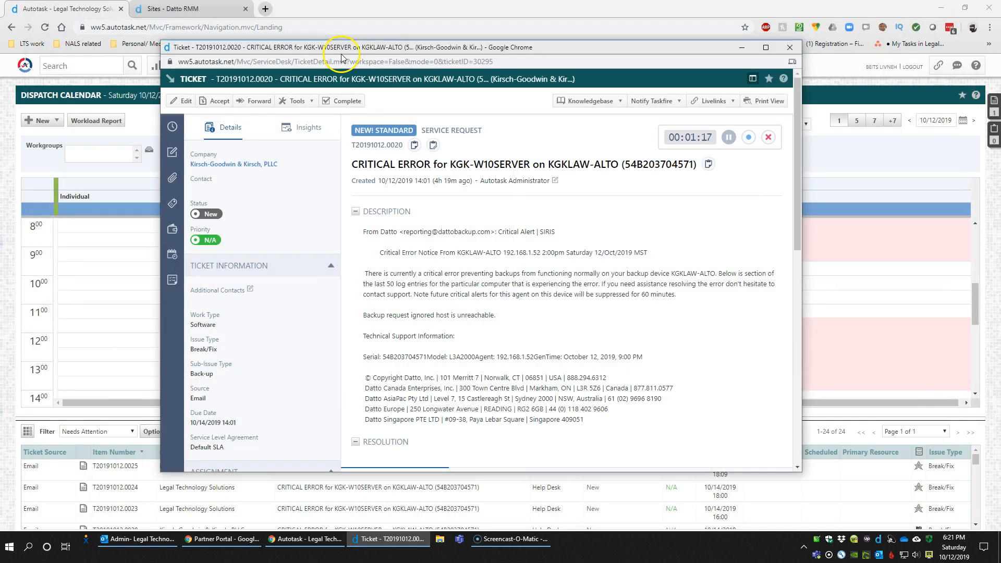
pyautogui.click(264, 9)
pyautogui.hotkey('ctrl', 'v')
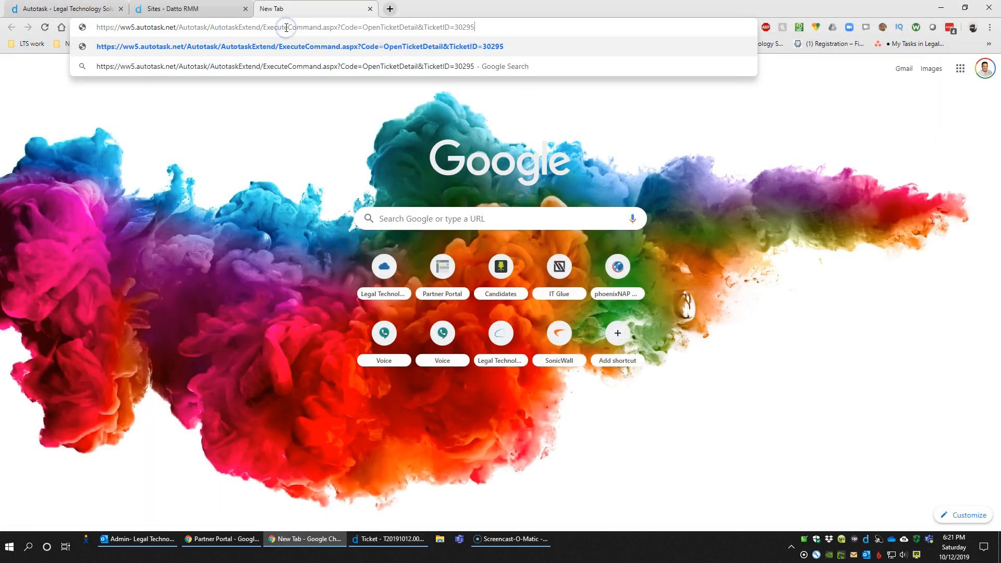
pyautogui.press('Return')
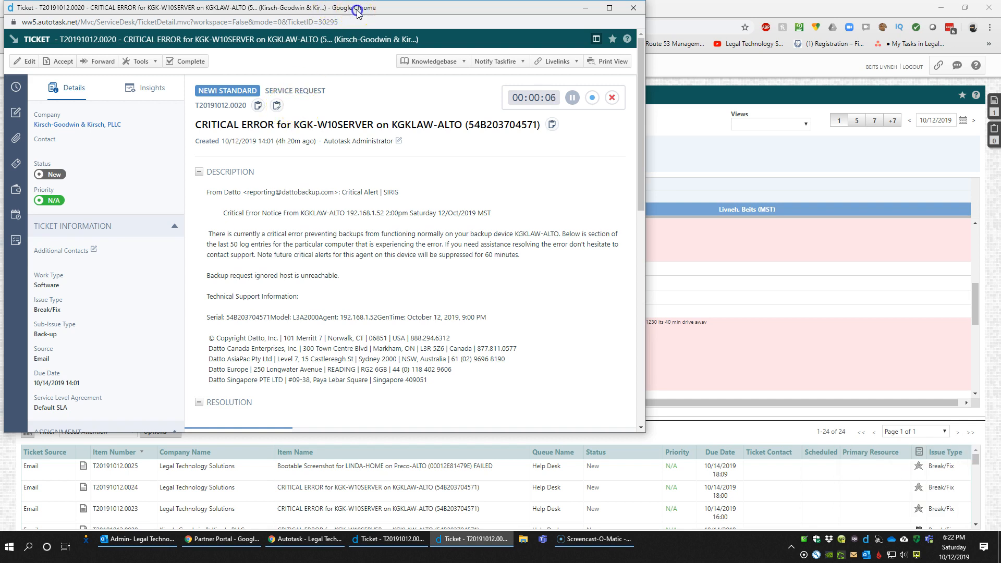
pyautogui.moveTo(358, 10); pyautogui.dragTo(491, 42)
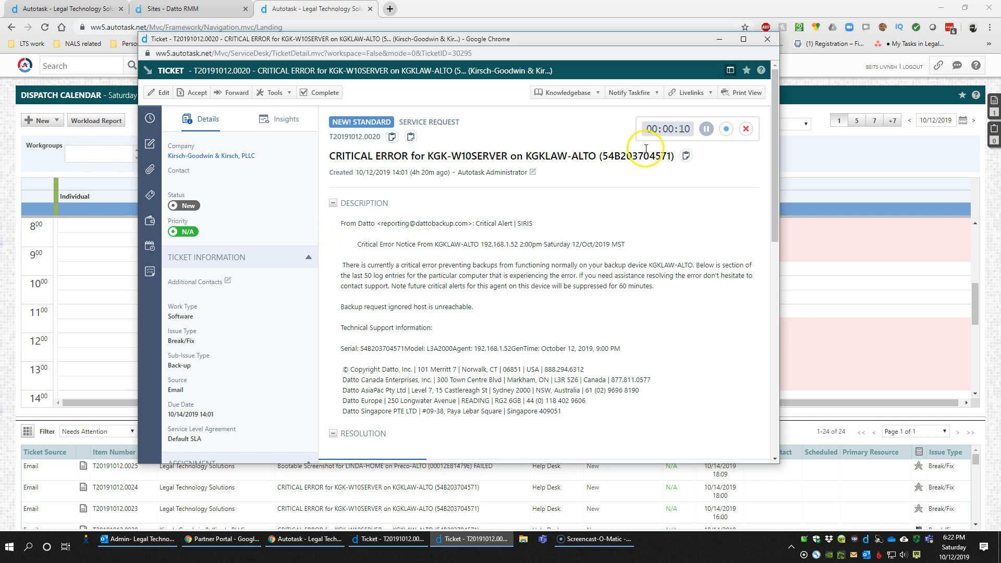
# - Examine the ticket's running timer and read through the workflow rule entries in its activity section
pyautogui.moveTo(647, 130); pyautogui.dragTo(694, 130)
pyautogui.scroll(-3, 572, 318)
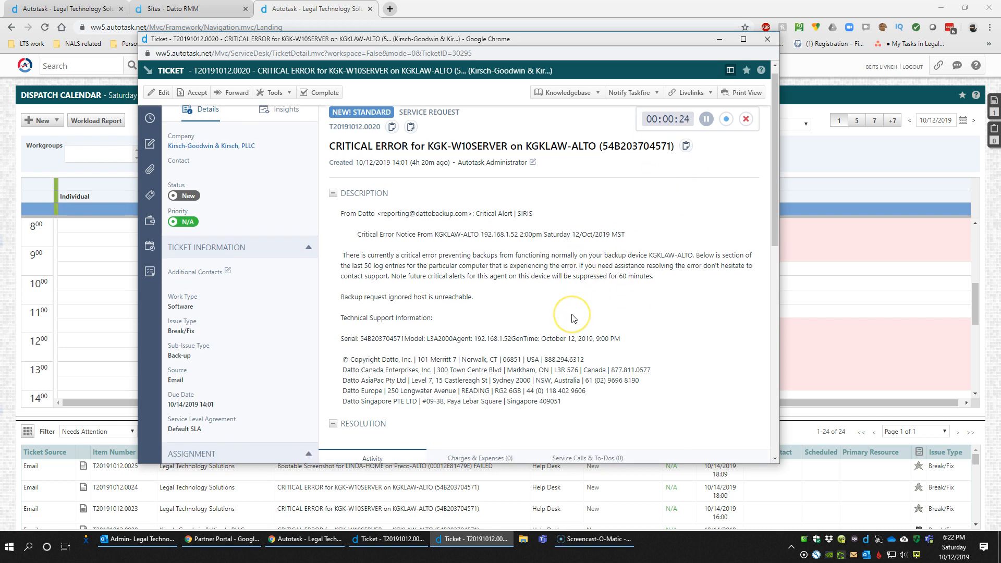
pyautogui.scroll(-3, 573, 318)
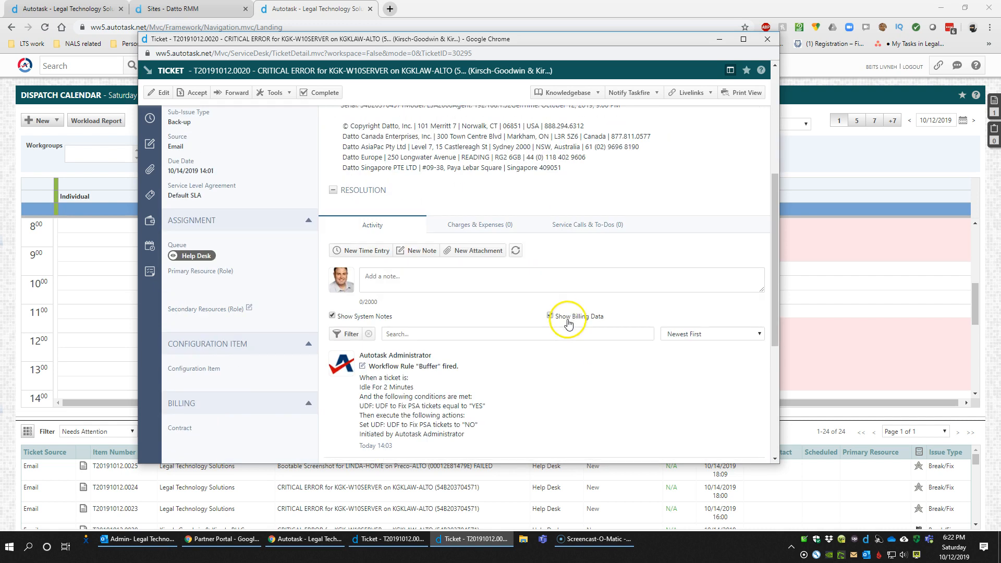
pyautogui.scroll(-3, 563, 310)
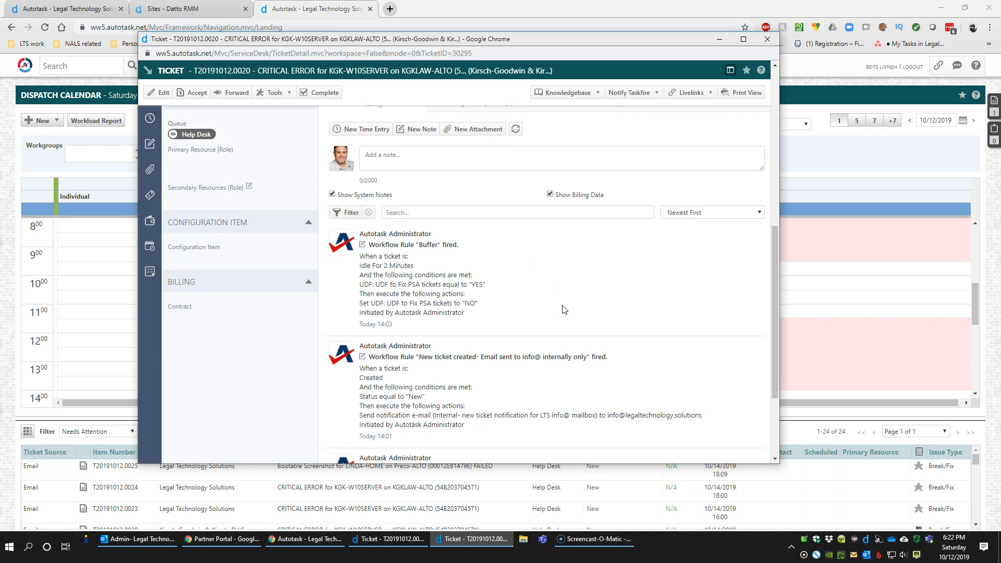
pyautogui.scroll(-3, 563, 310)
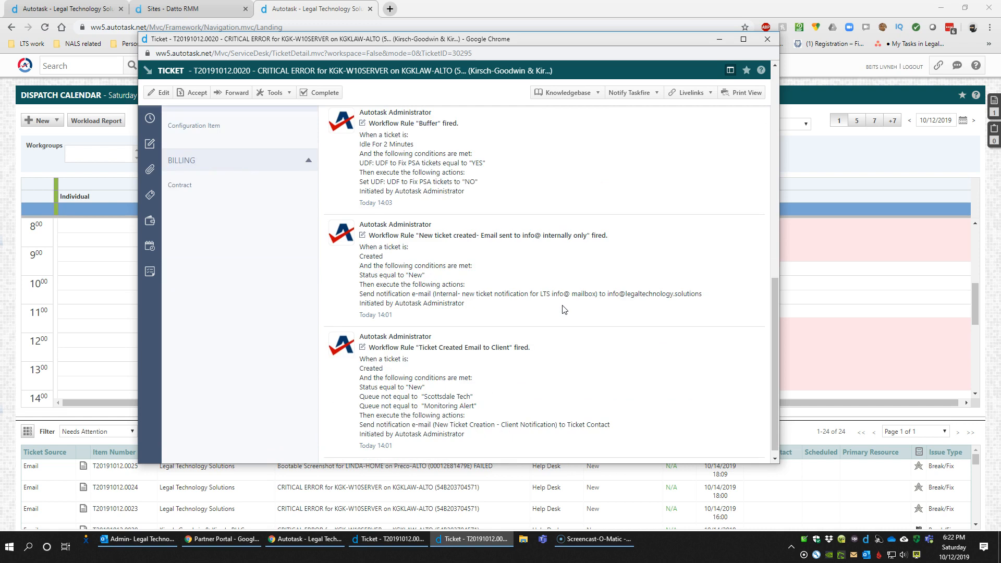
pyautogui.scroll(15, 564, 311)
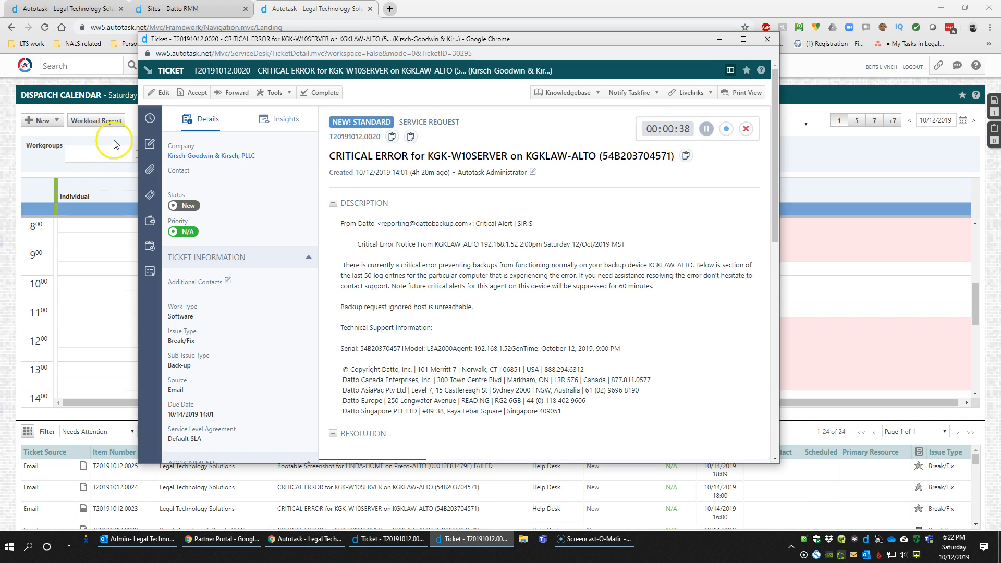
# - Open a new time entry for the ticket, point out the ticket's timer, and activate the Summary Notes field
pyautogui.click(150, 120)
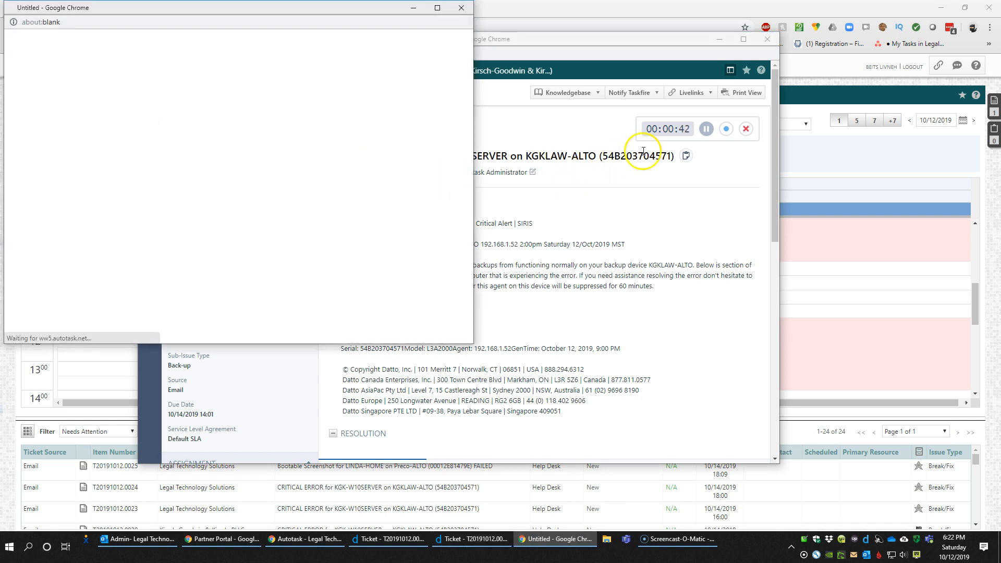
pyautogui.moveTo(646, 129); pyautogui.dragTo(681, 127)
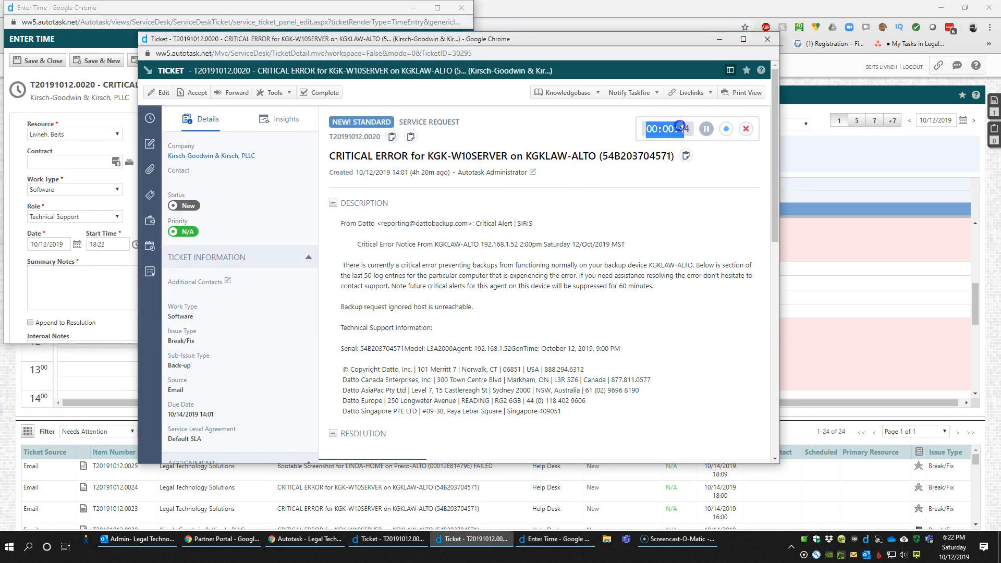
pyautogui.click(121, 271)
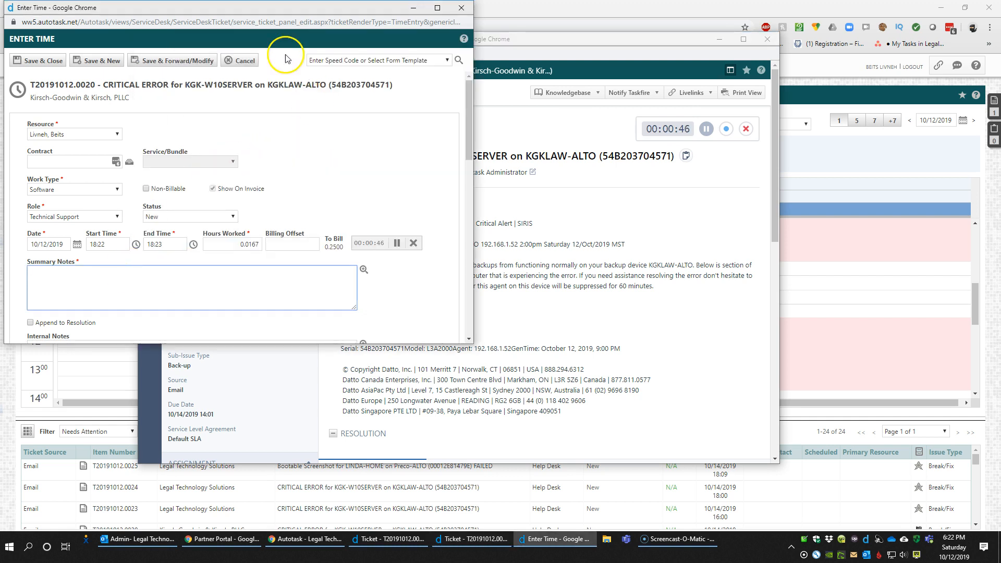
# - Point out the time entry's Start Time, End Time and Hours Worked fields, and close the entry window without saving
pyautogui.click(112, 244)
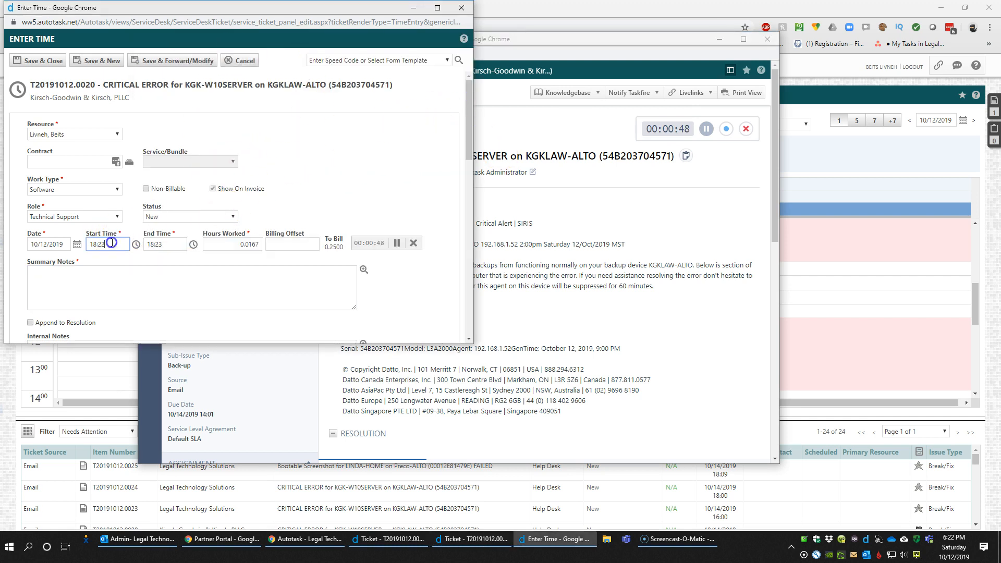
pyautogui.click(171, 246)
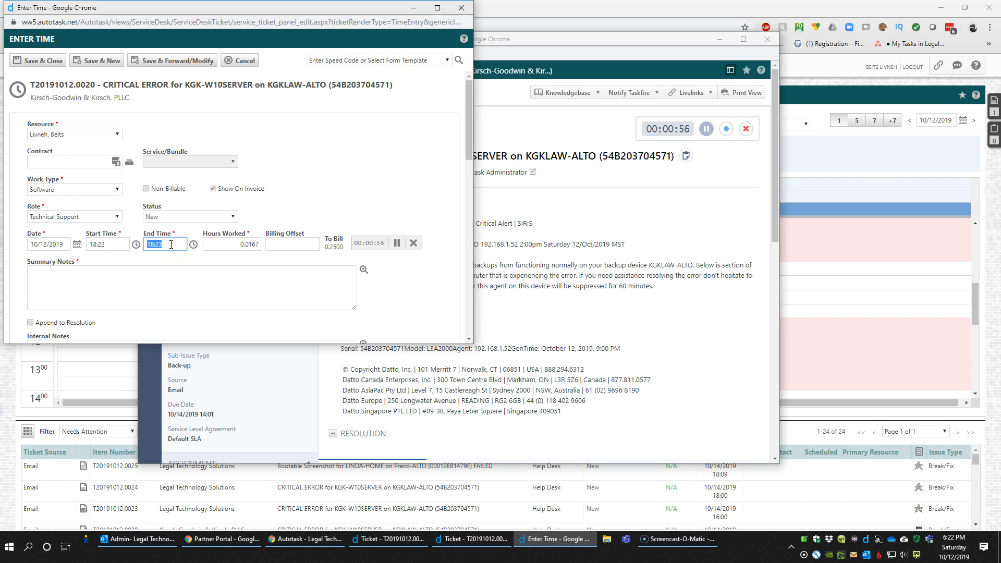
pyautogui.moveTo(215, 248); pyautogui.dragTo(235, 248)
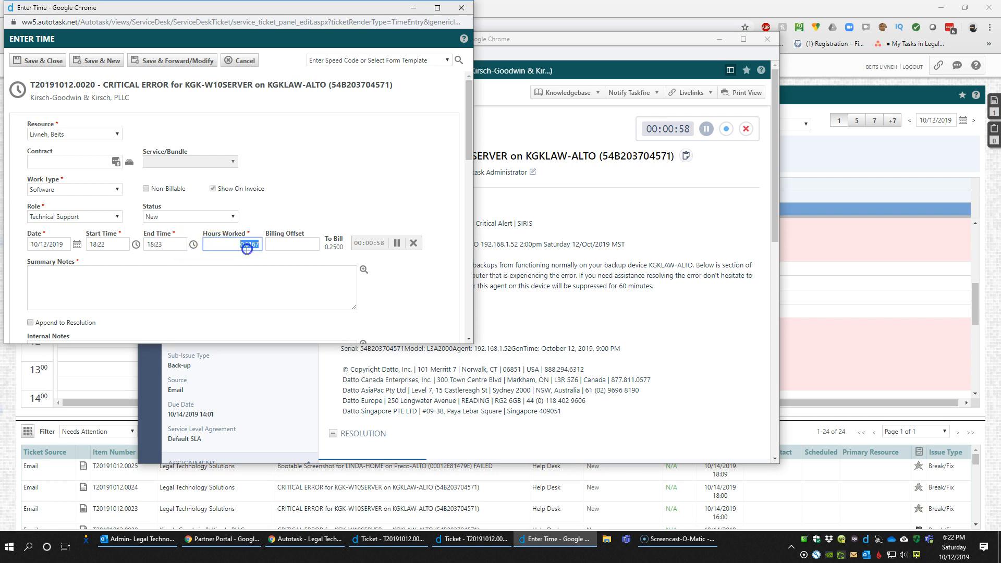
pyautogui.click(268, 246)
pyautogui.click(270, 272)
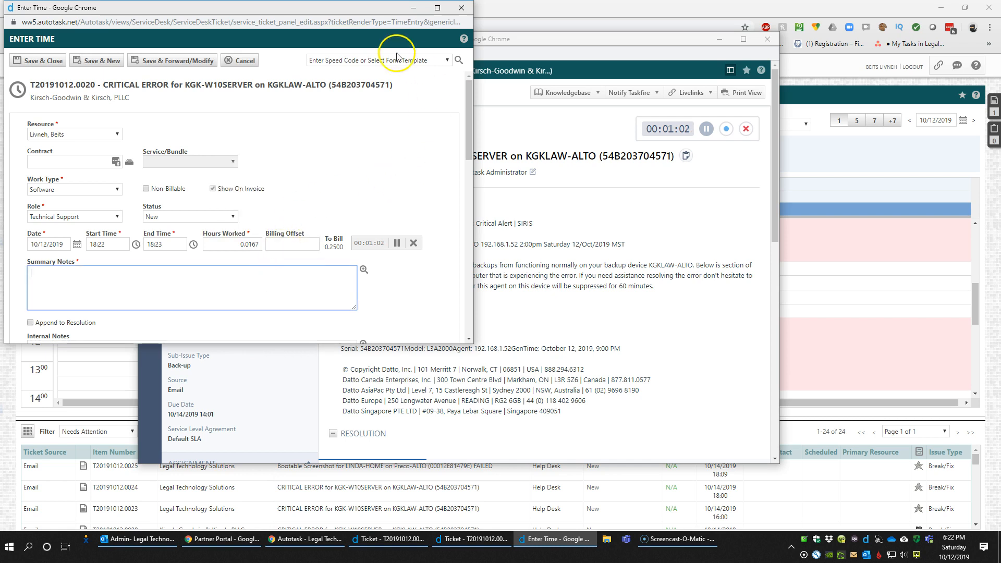
pyautogui.click(461, 7)
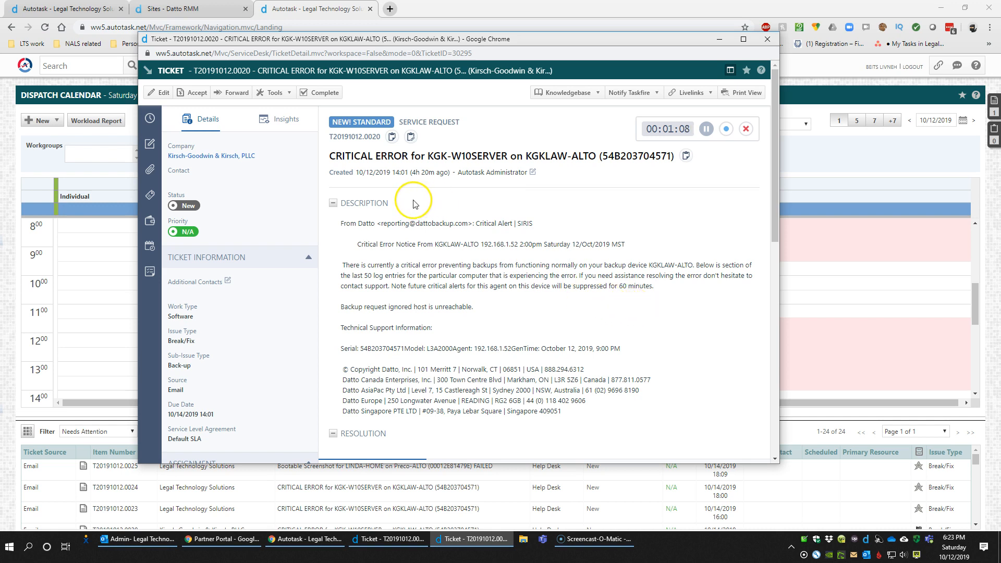
# - Examine the ticket's title, creator and ticket information, and review the workflow rule entries in its activity section
pyautogui.moveTo(354, 156); pyautogui.dragTo(621, 157)
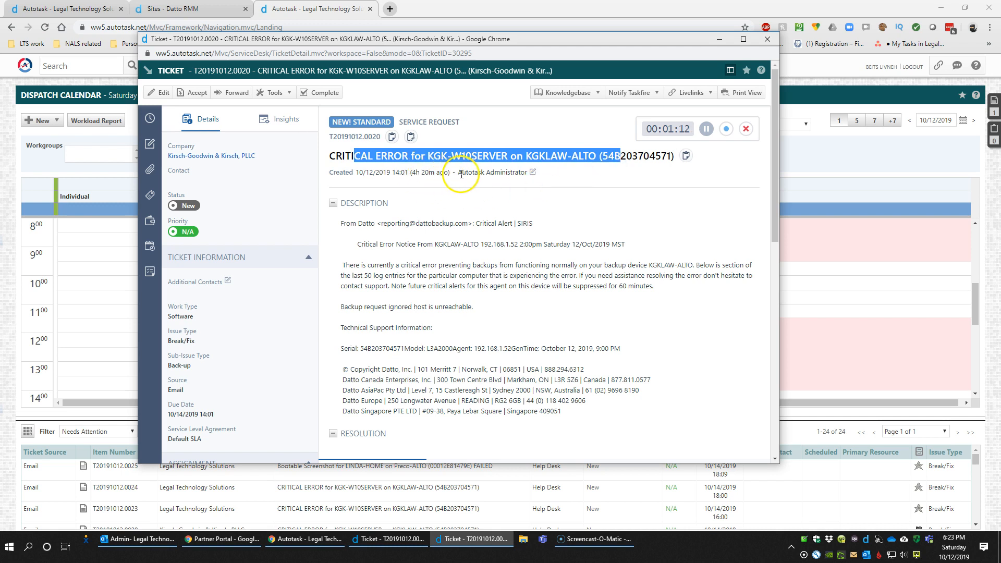
pyautogui.moveTo(458, 173); pyautogui.dragTo(476, 173)
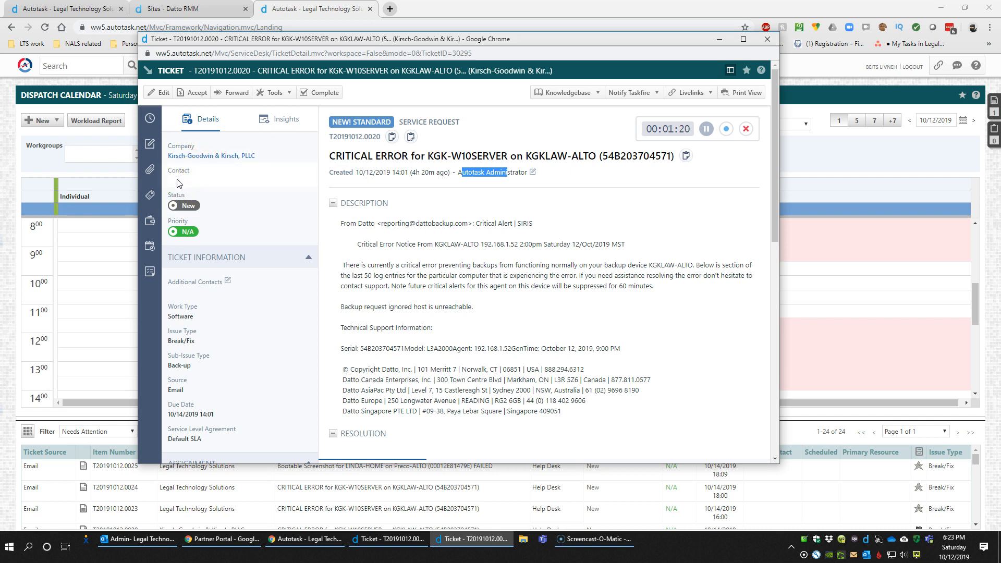
pyautogui.moveTo(194, 306); pyautogui.dragTo(233, 317)
pyautogui.scroll(-5, 209, 438)
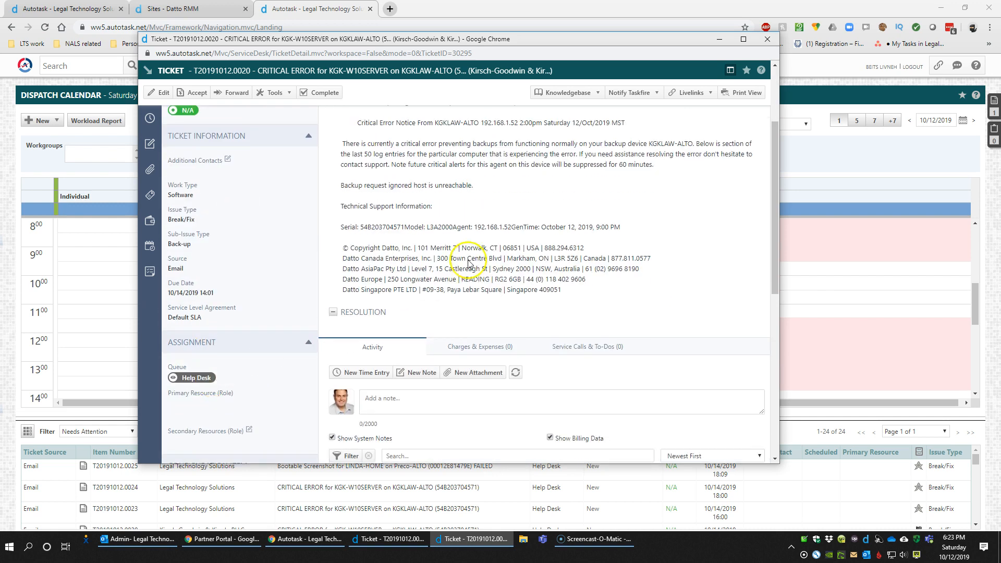
pyautogui.scroll(-5, 493, 246)
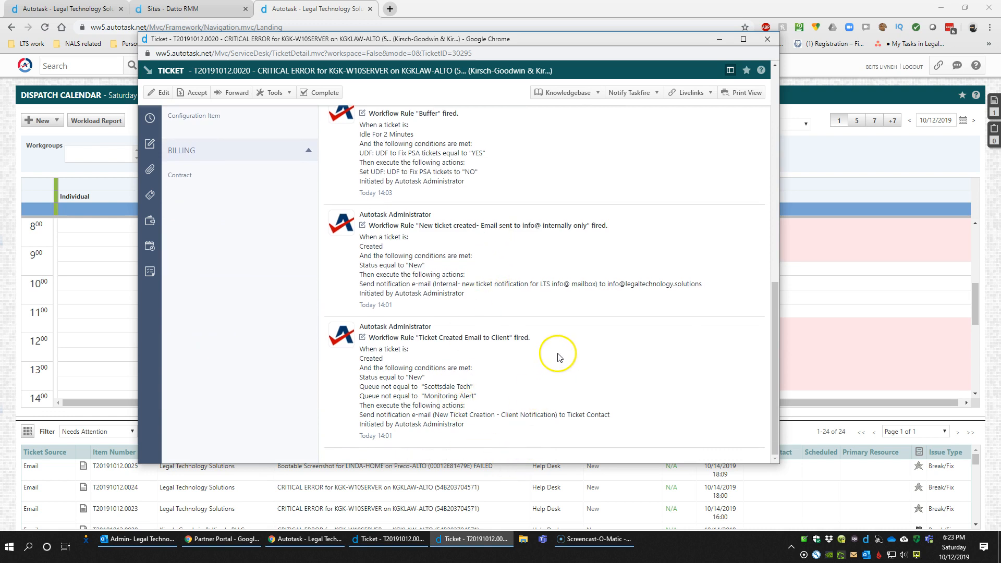
pyautogui.moveTo(777, 365)
pyautogui.mouseDown()
pyautogui.moveTo(777, 350)
pyautogui.moveTo(777, 366)
pyautogui.mouseUp()
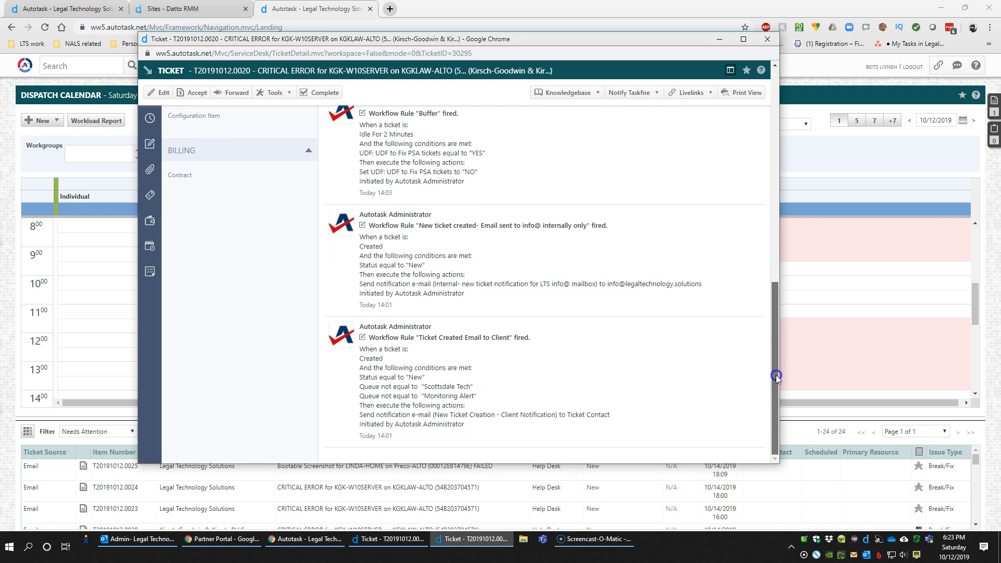
pyautogui.scroll(3, 552, 368)
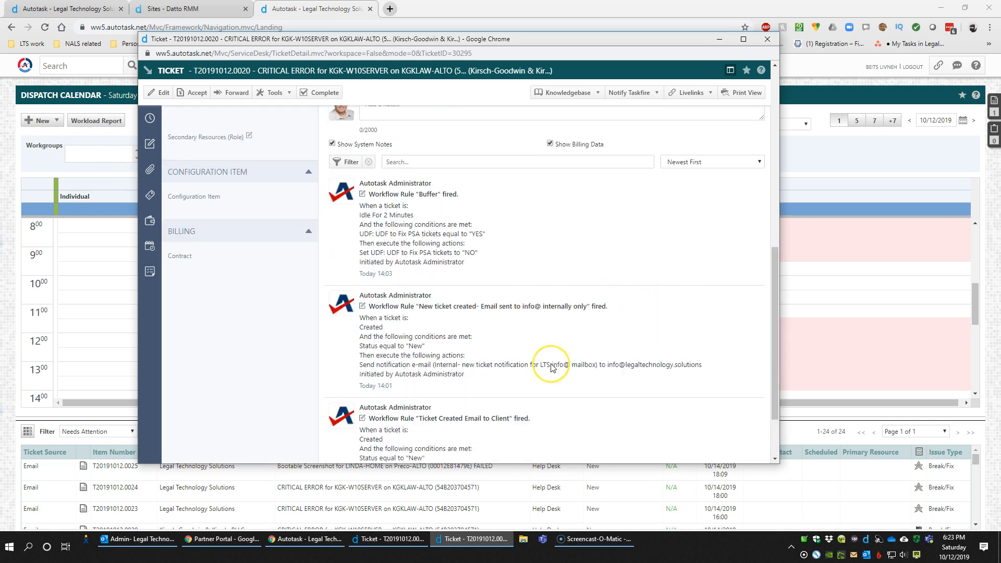
pyautogui.scroll(-3, 552, 367)
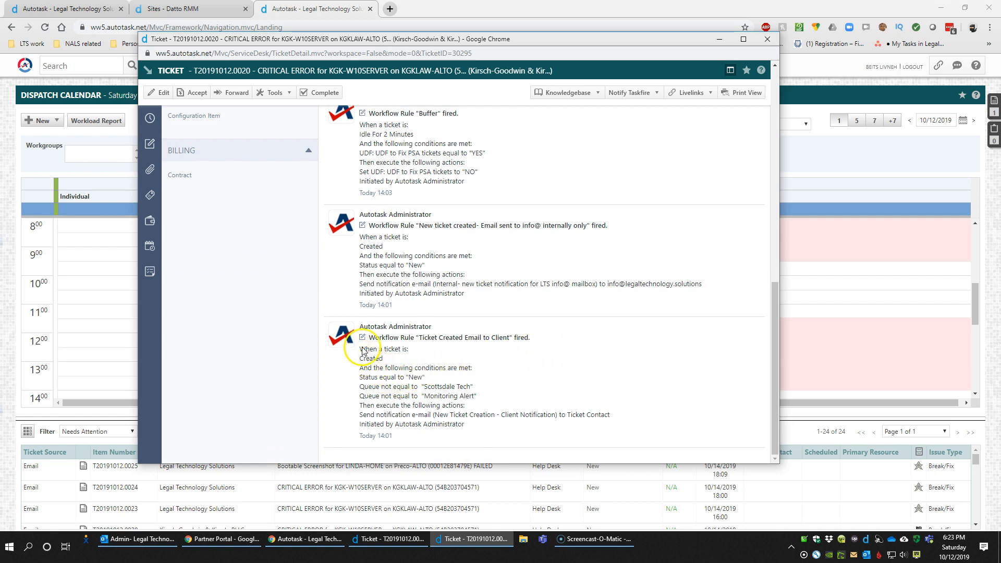
# - Highlight the name, conditions and client notification action of the "Ticket Created Email to Client" workflow rule
pyautogui.doubleClick(392, 337)
pyautogui.moveTo(403, 336); pyautogui.dragTo(514, 340)
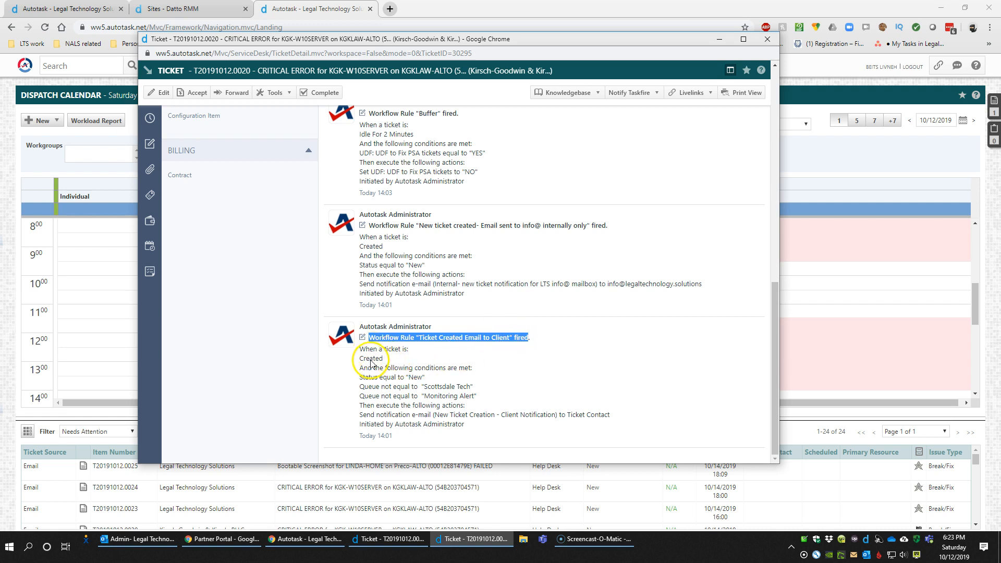
pyautogui.moveTo(364, 368); pyautogui.dragTo(447, 381)
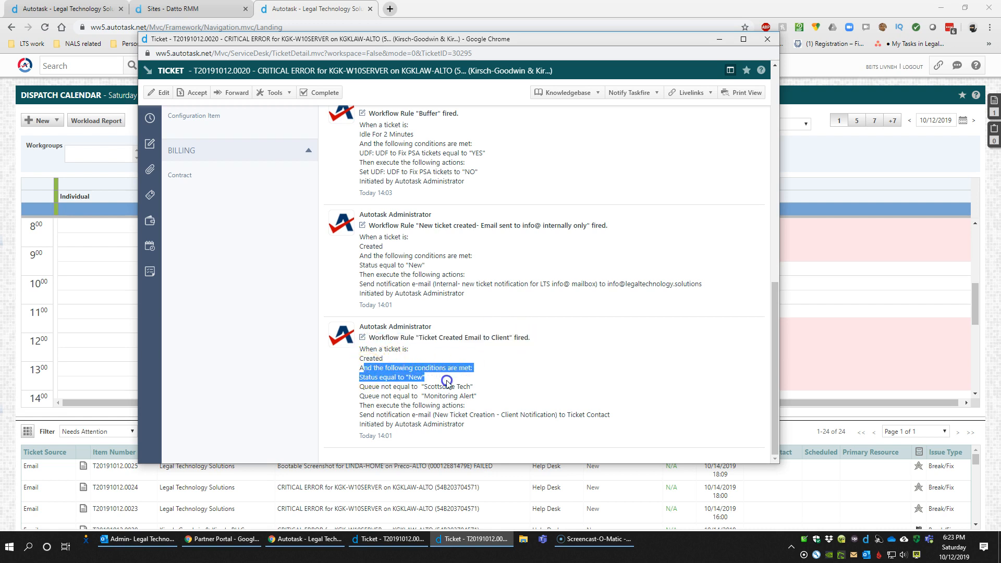
pyautogui.moveTo(363, 386); pyautogui.dragTo(472, 399)
pyautogui.moveTo(366, 405); pyautogui.dragTo(613, 417)
pyautogui.click(367, 417)
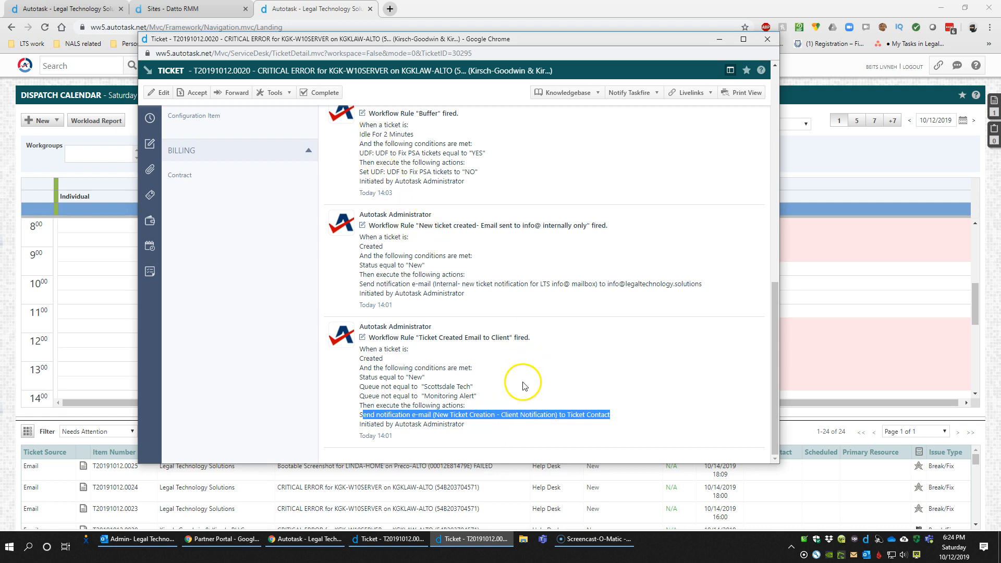
pyautogui.moveTo(436, 415); pyautogui.dragTo(547, 420)
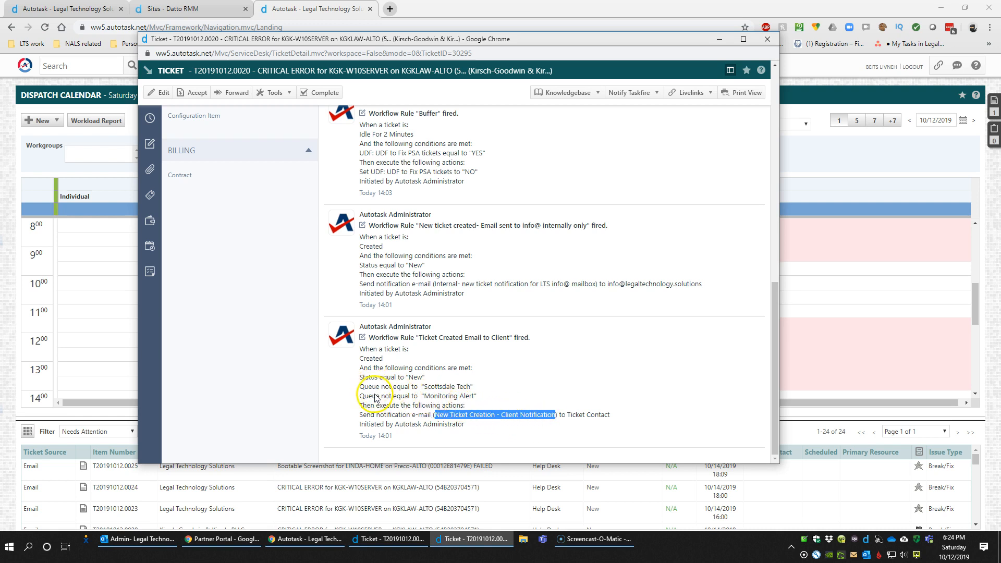
# - Point out the "Monitoring Alert" queue condition and the ticket creation trigger in the client e-mail workflow rule
pyautogui.doubleClick(432, 398)
pyautogui.scroll(5, 444, 365)
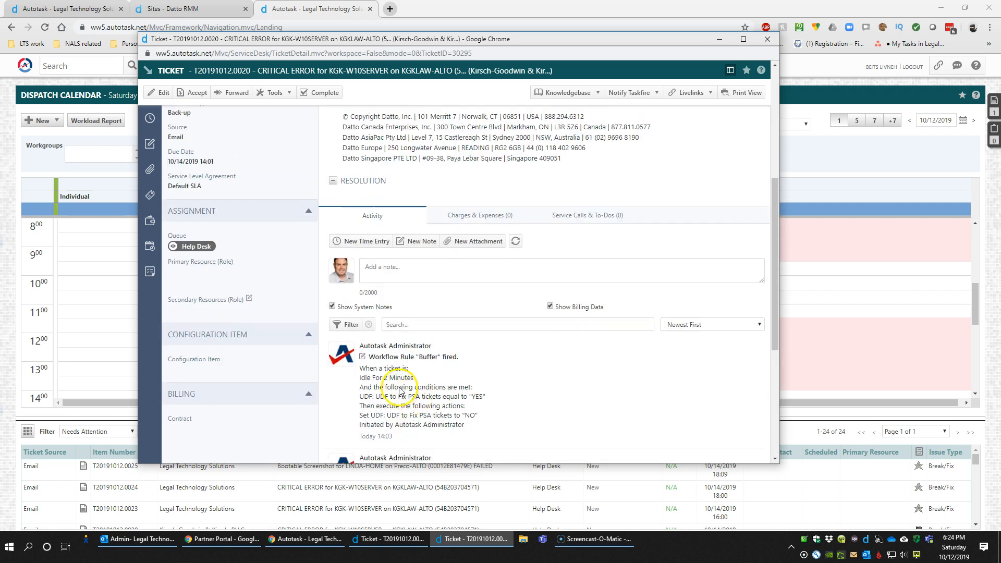
pyautogui.scroll(3, 407, 395)
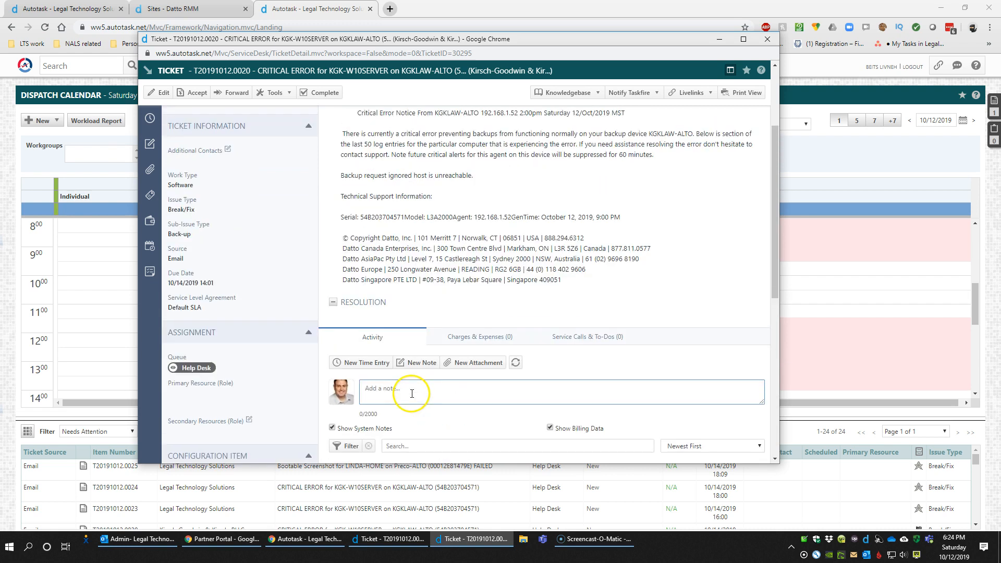
pyautogui.scroll(-10, 412, 394)
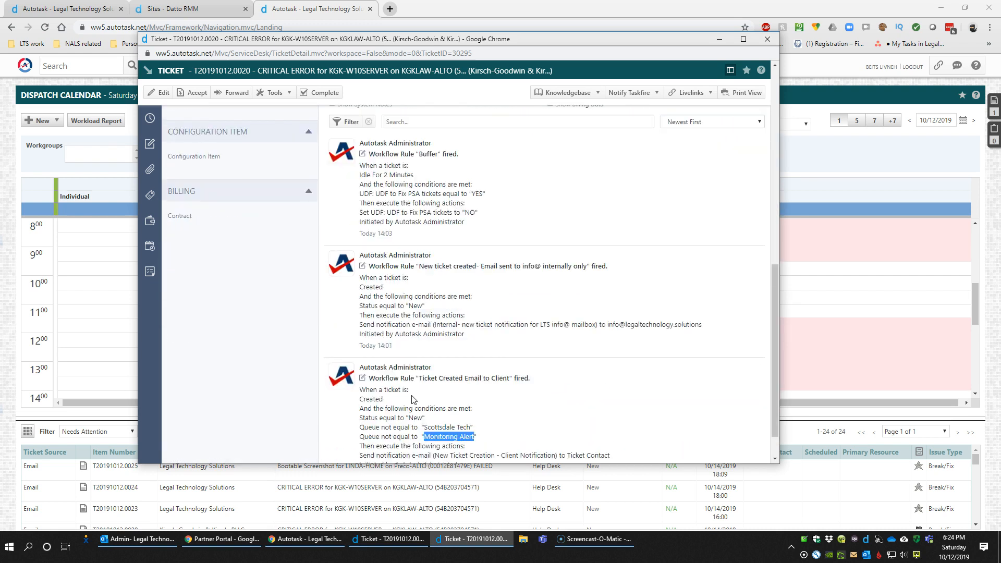
pyautogui.moveTo(475, 397); pyautogui.dragTo(425, 396)
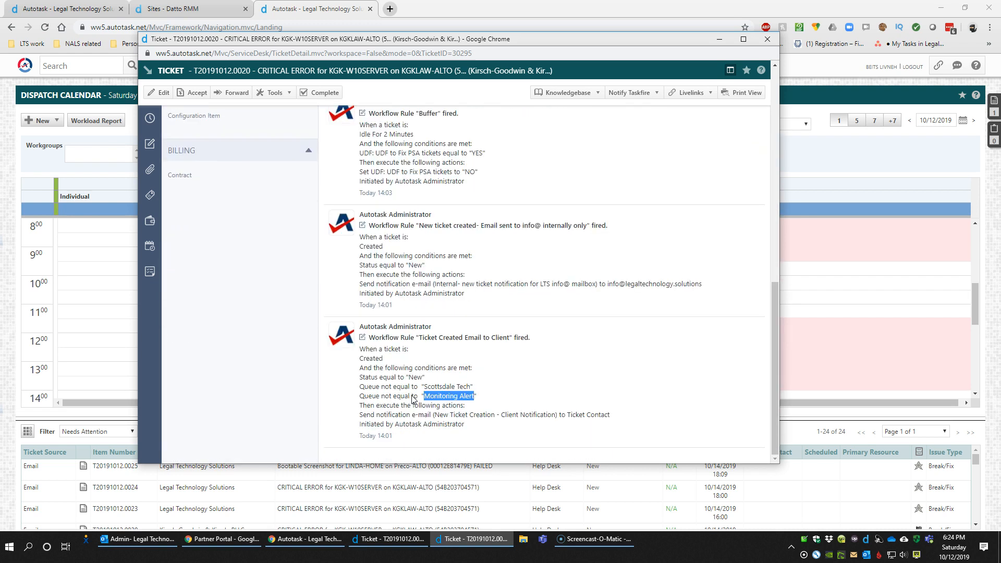
pyautogui.tripleClick(370, 349)
# - Review the ticket description, and highlight the name, trigger and actions of the workflow rule that notifies the internal mailbox of new tickets
pyautogui.scroll(5, 385, 357)
pyautogui.scroll(3, 385, 360)
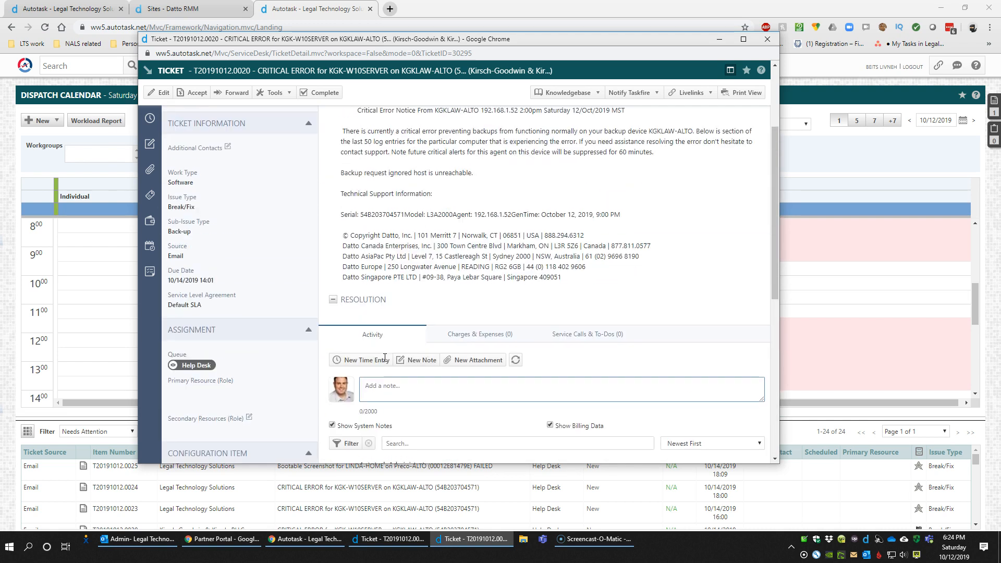
pyautogui.scroll(3, 401, 269)
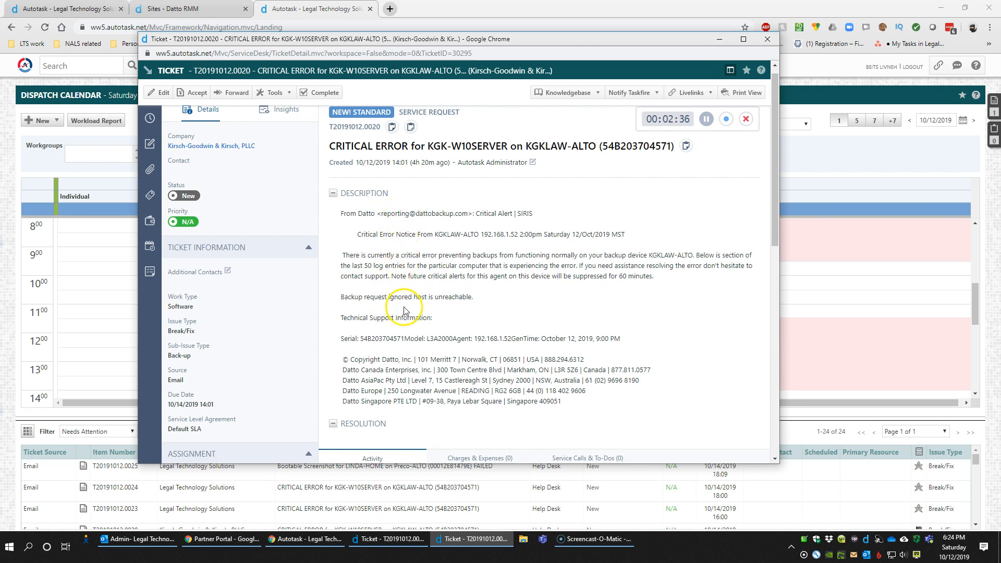
pyautogui.scroll(-3, 404, 312)
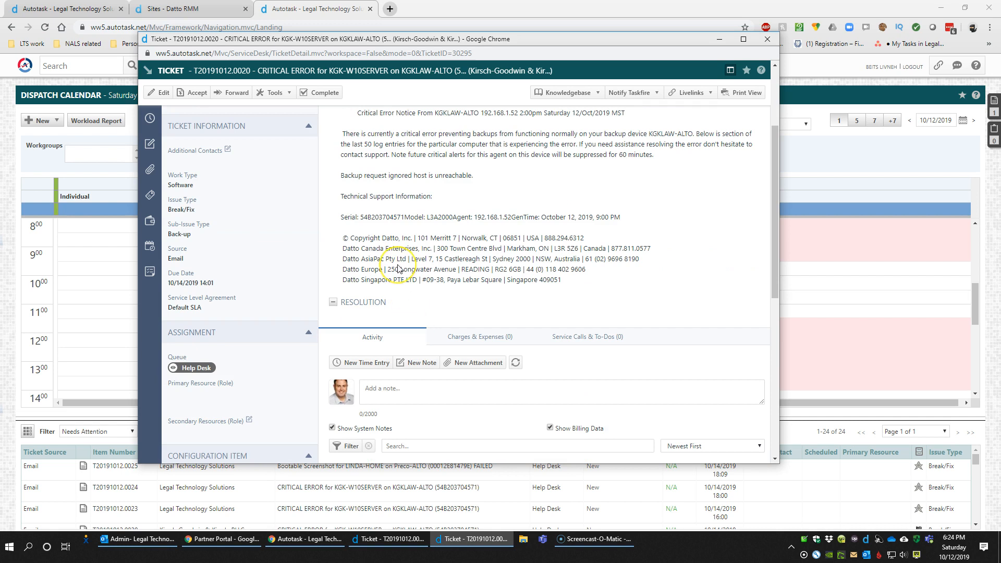
pyautogui.scroll(-3, 398, 269)
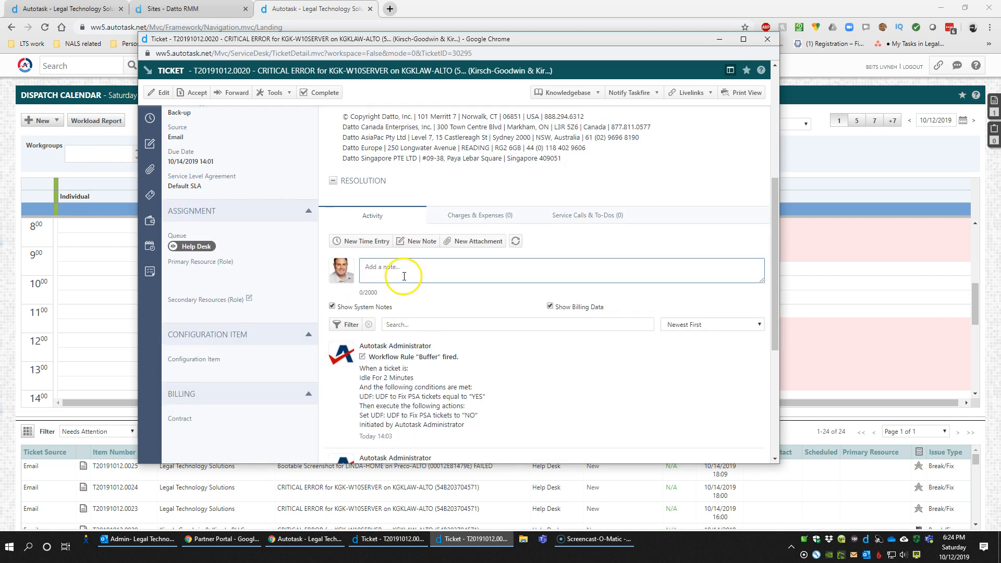
pyautogui.scroll(-5, 407, 282)
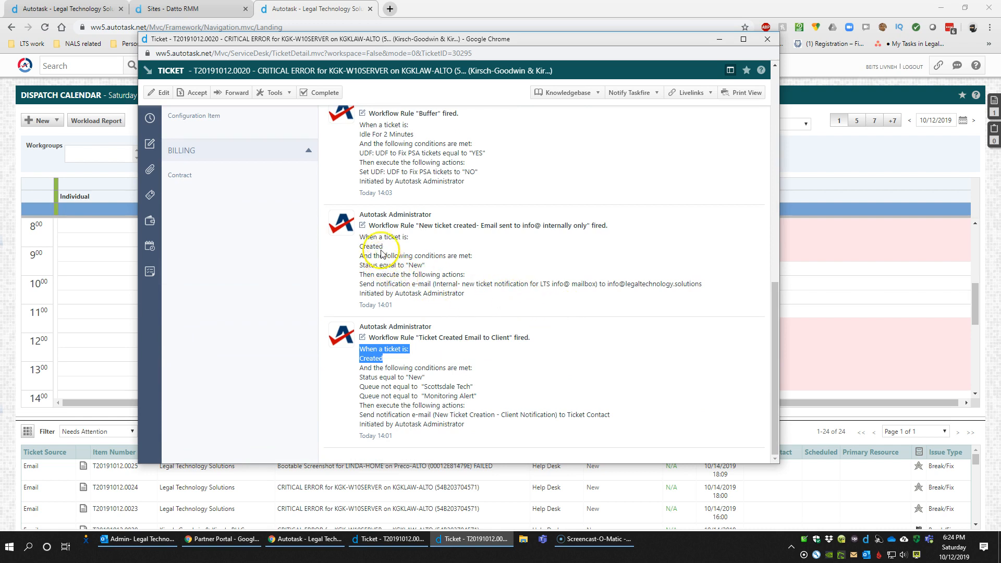
pyautogui.moveTo(368, 225); pyautogui.dragTo(603, 223)
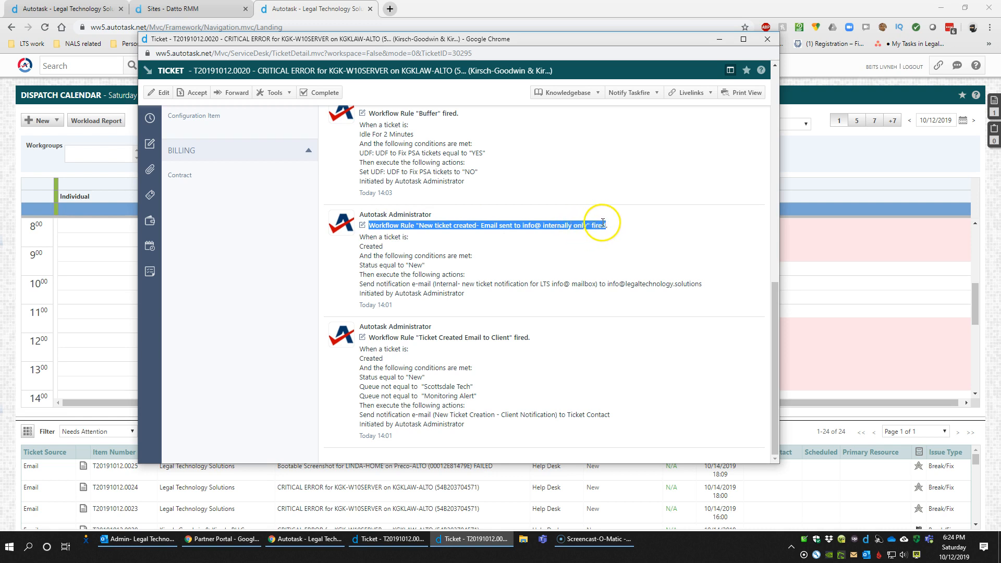
pyautogui.click(530, 225)
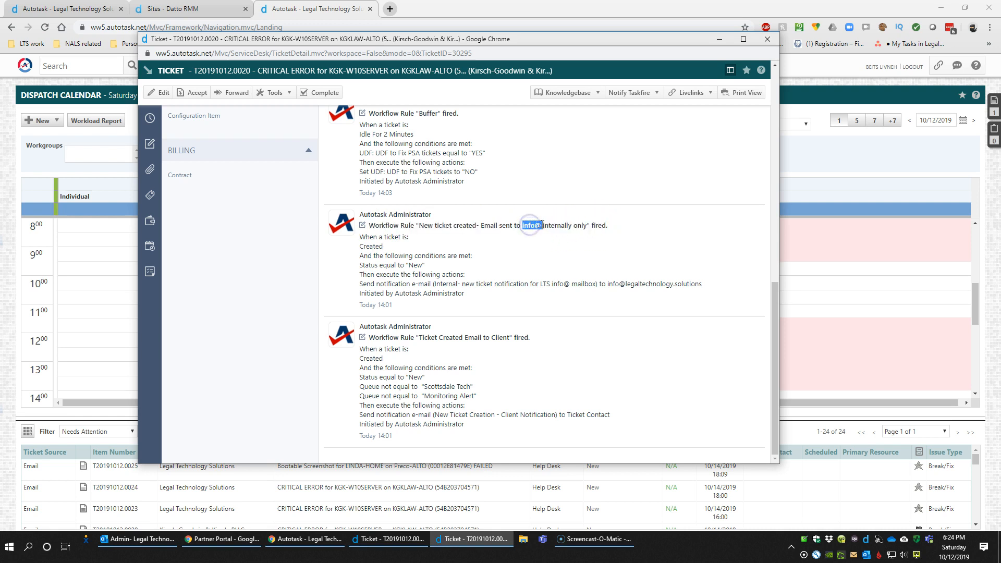
pyautogui.doubleClick(371, 246)
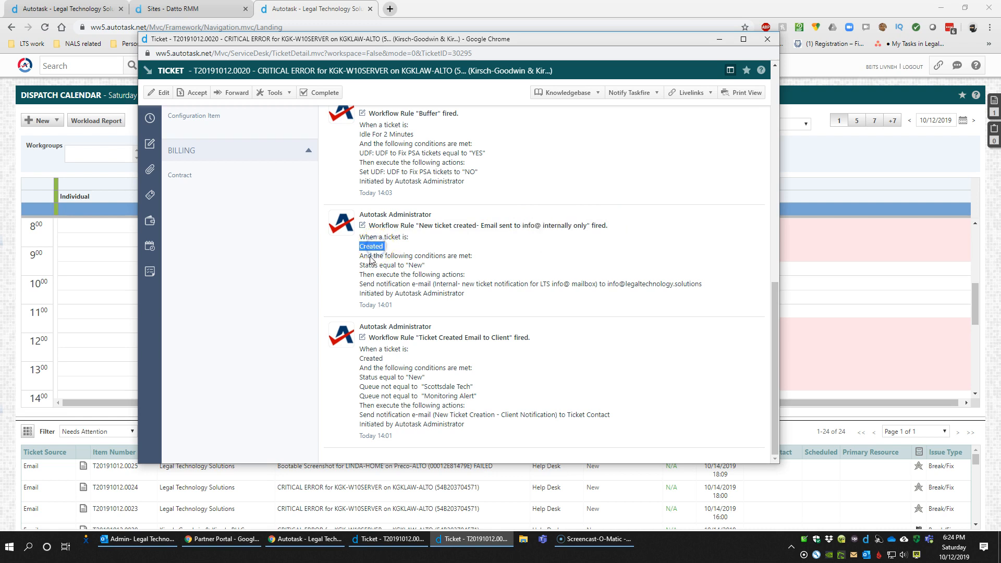
pyautogui.moveTo(360, 264); pyautogui.dragTo(466, 280)
pyautogui.moveTo(473, 285); pyautogui.dragTo(605, 285)
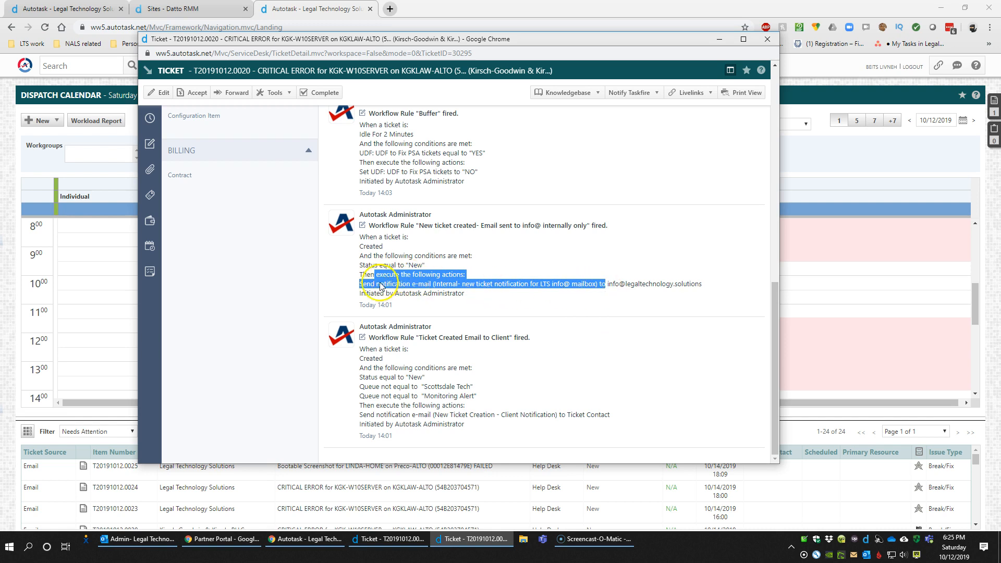
pyautogui.click(436, 246)
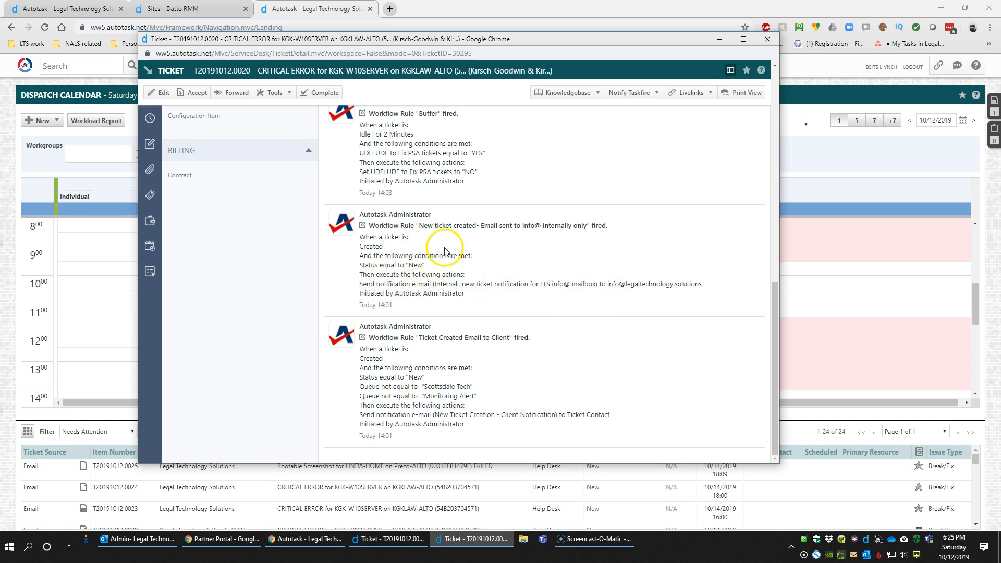
# - Highlight the trigger, conditions and actions of the "Buffer" workflow rule
pyautogui.scroll(2, 444, 257)
pyautogui.click(386, 248)
pyautogui.moveTo(386, 247); pyautogui.dragTo(437, 294)
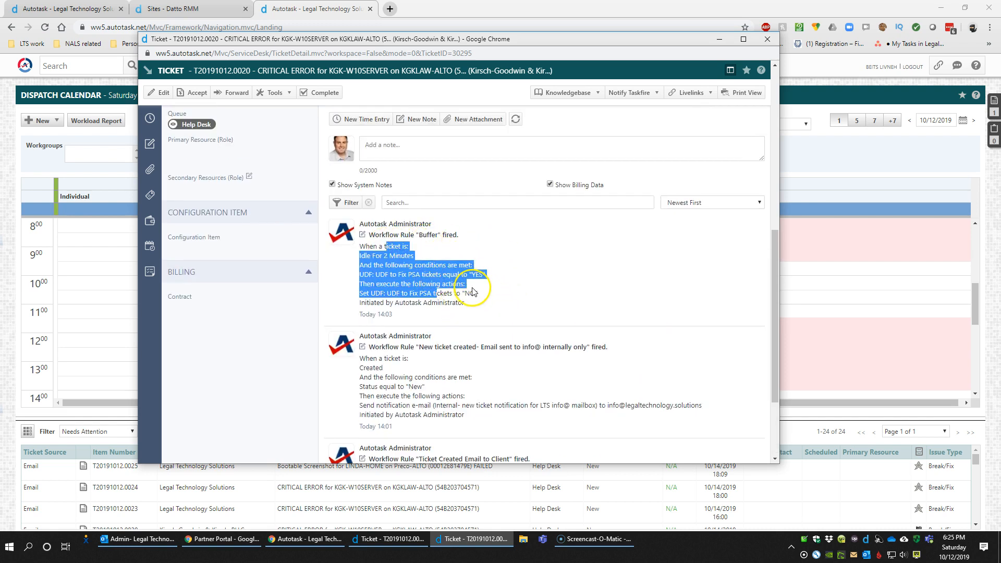
pyautogui.moveTo(389, 247); pyautogui.dragTo(542, 406)
# - Review the ticket's main details once more and close the ticket window to return to the Dispatch Calendar
pyautogui.scroll(5, 540, 390)
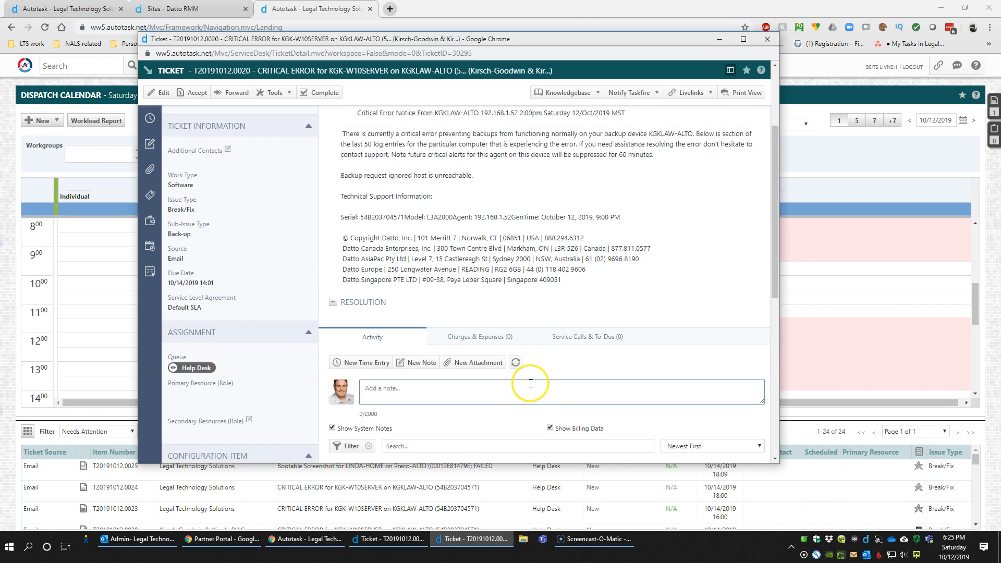
pyautogui.scroll(3, 514, 307)
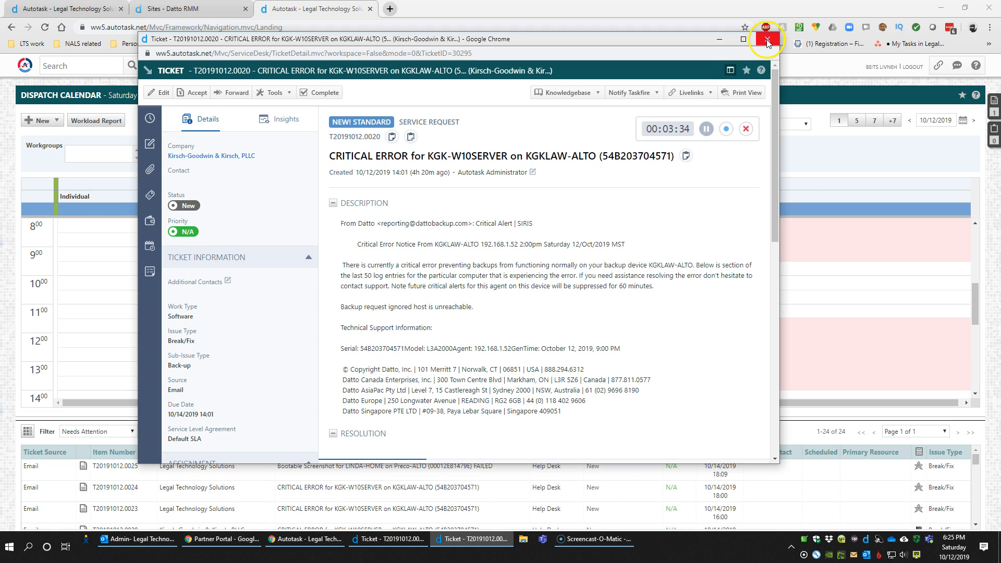
pyautogui.scroll(-2, 594, 225)
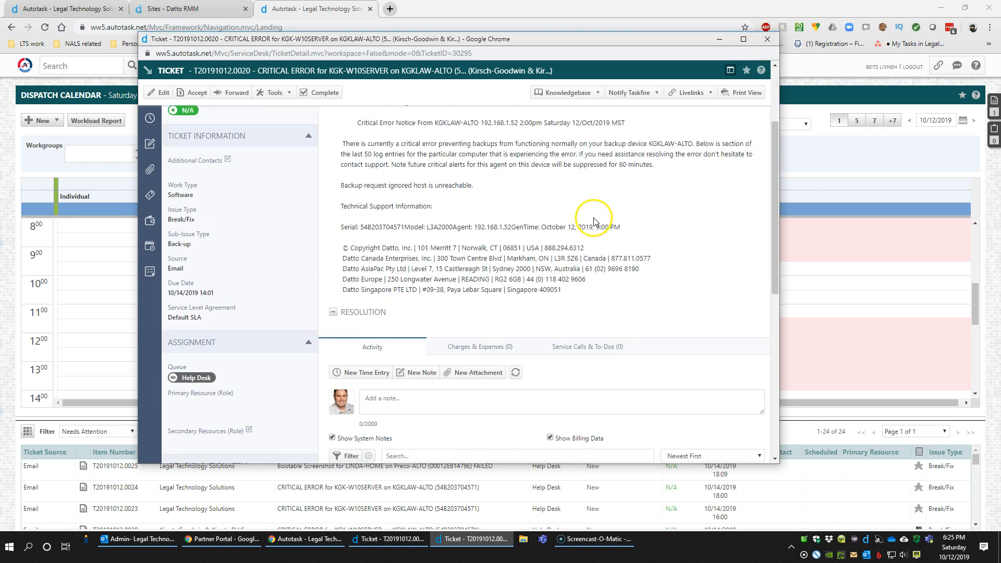
pyautogui.click(767, 39)
pyautogui.scroll(-4, 380, 476)
pyautogui.scroll(4, 379, 480)
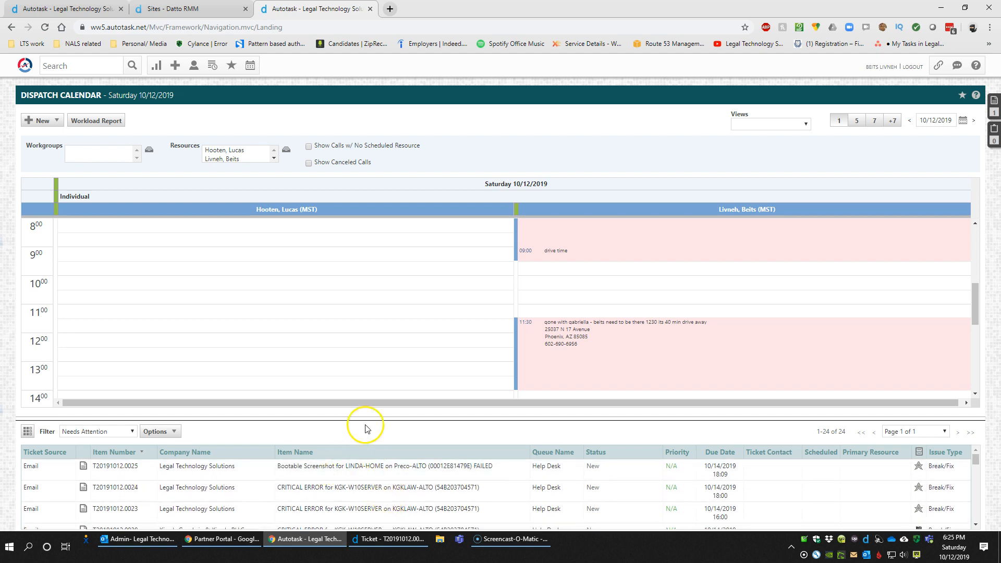
# - Dispatch the KGK-W10SERVER critical error ticket due 10/14/2019 18:00 to the second resource at 18:30 in the Technical Support role
pyautogui.moveTo(369, 415); pyautogui.dragTo(373, 331)
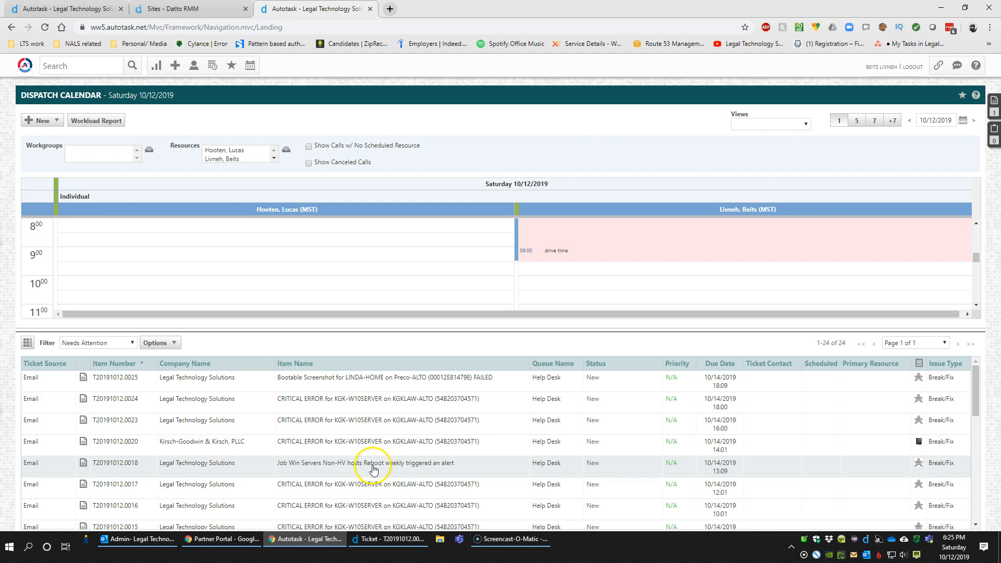
pyautogui.scroll(-4, 582, 267)
pyautogui.scroll(-4, 581, 268)
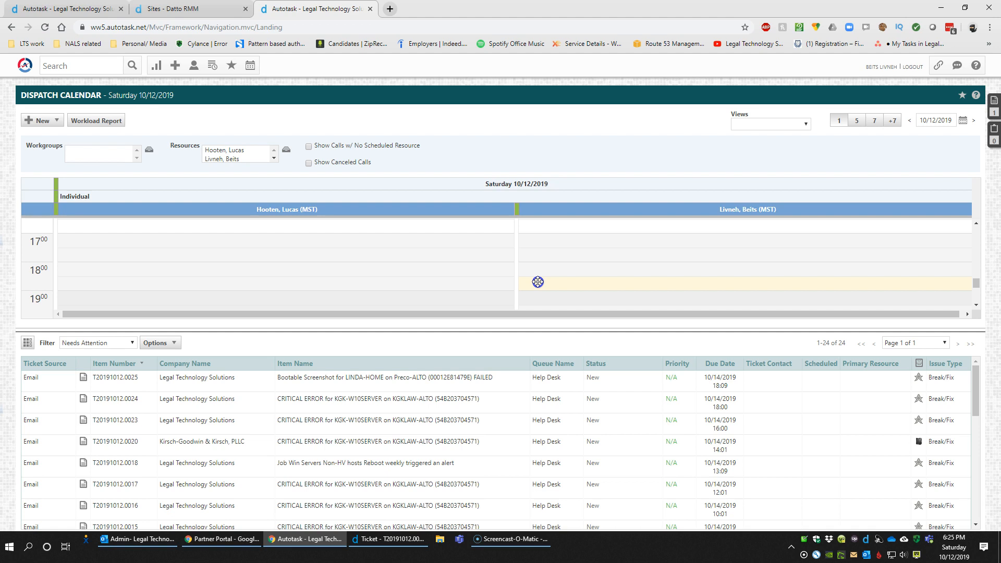
pyautogui.moveTo(538, 282); pyautogui.dragTo(538, 282)
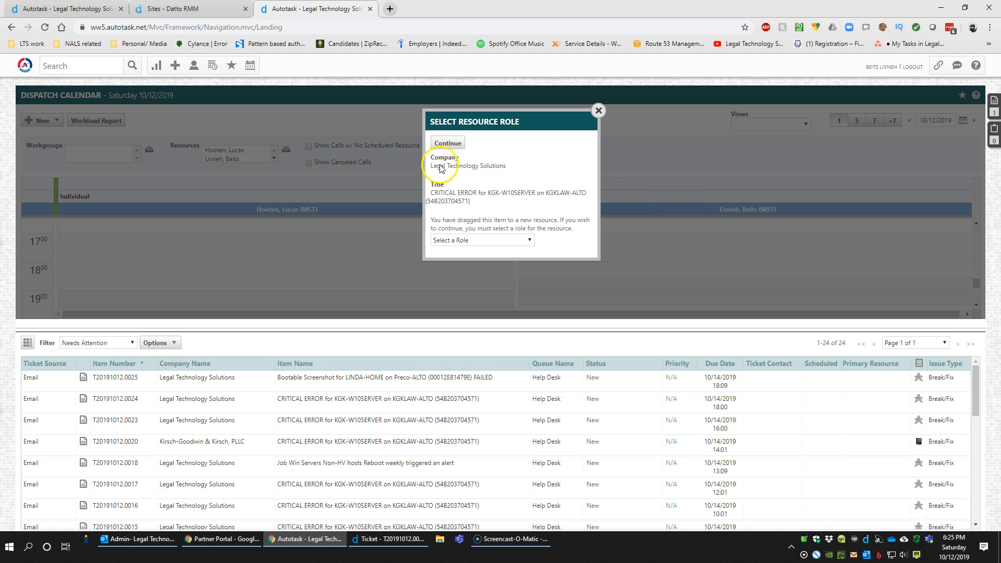
pyautogui.click(489, 243)
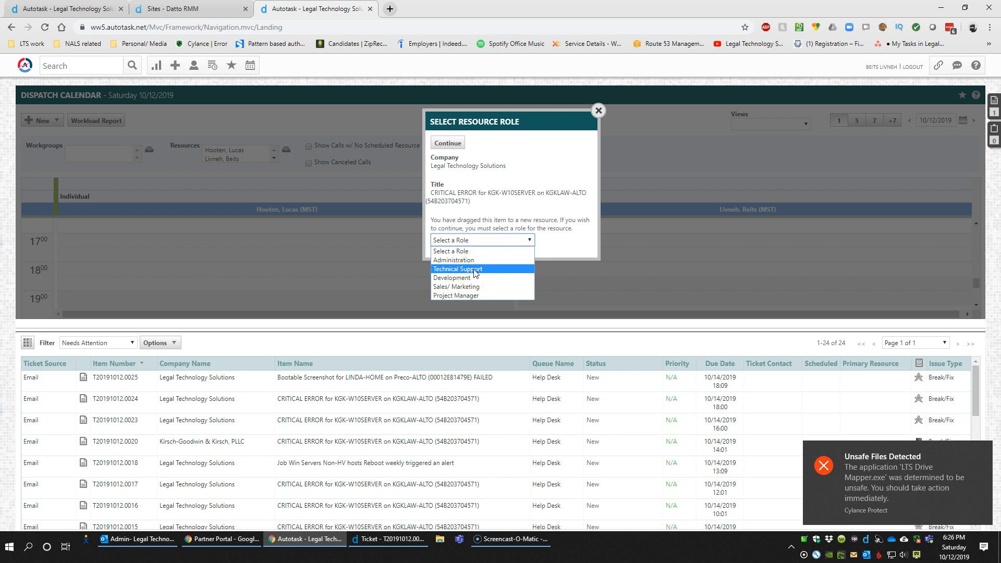
pyautogui.click(475, 269)
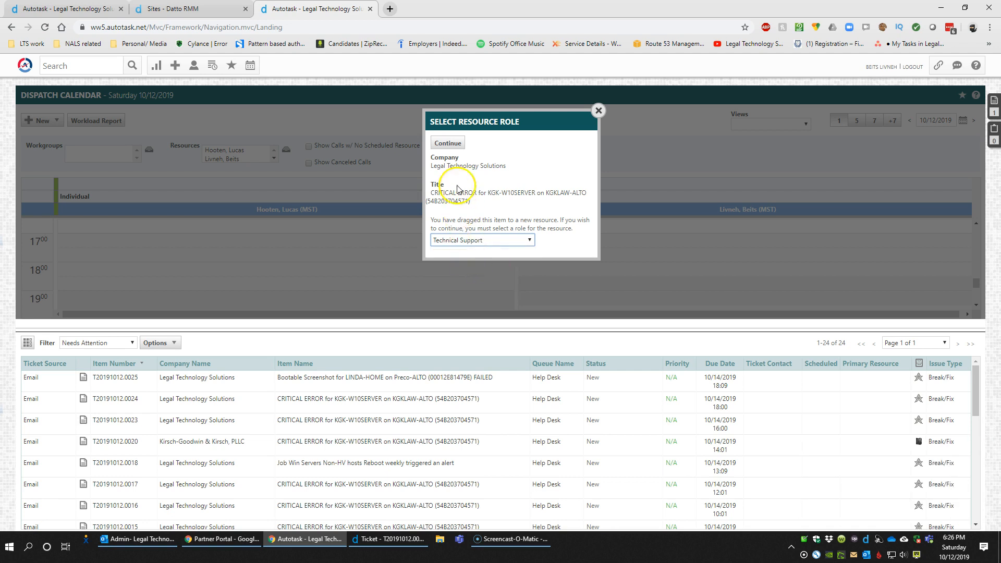
pyautogui.click(449, 143)
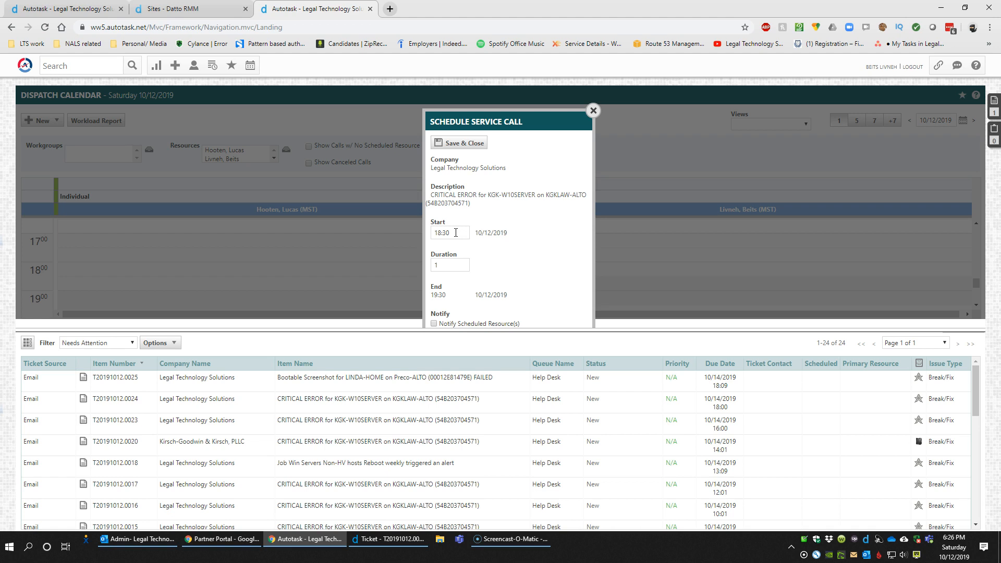
# - Set the service call's duration to 0.50, enable notification of the scheduled resource, and save the call
pyautogui.click(454, 264)
pyautogui.moveTo(524, 332); pyautogui.dragTo(525, 397)
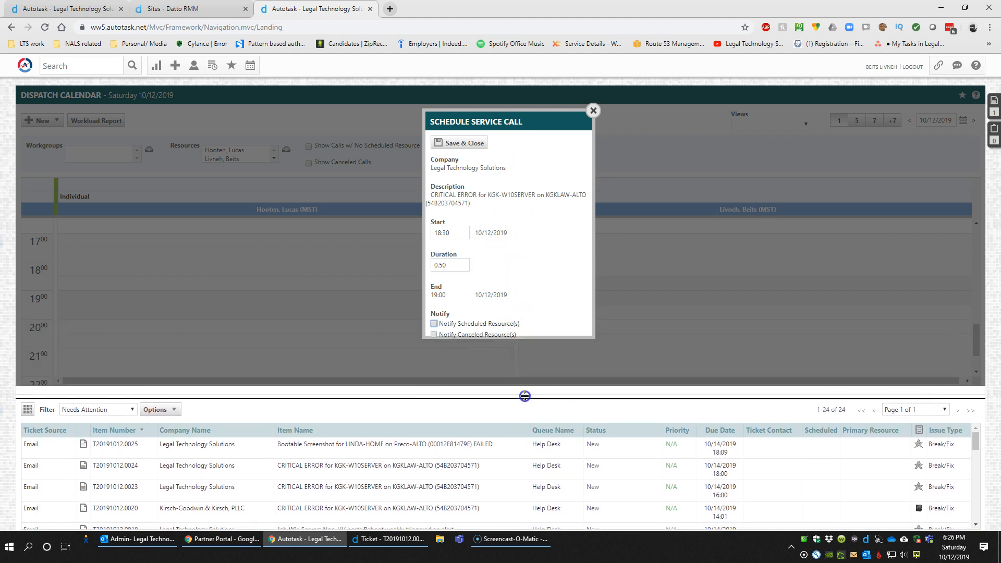
pyautogui.click(434, 324)
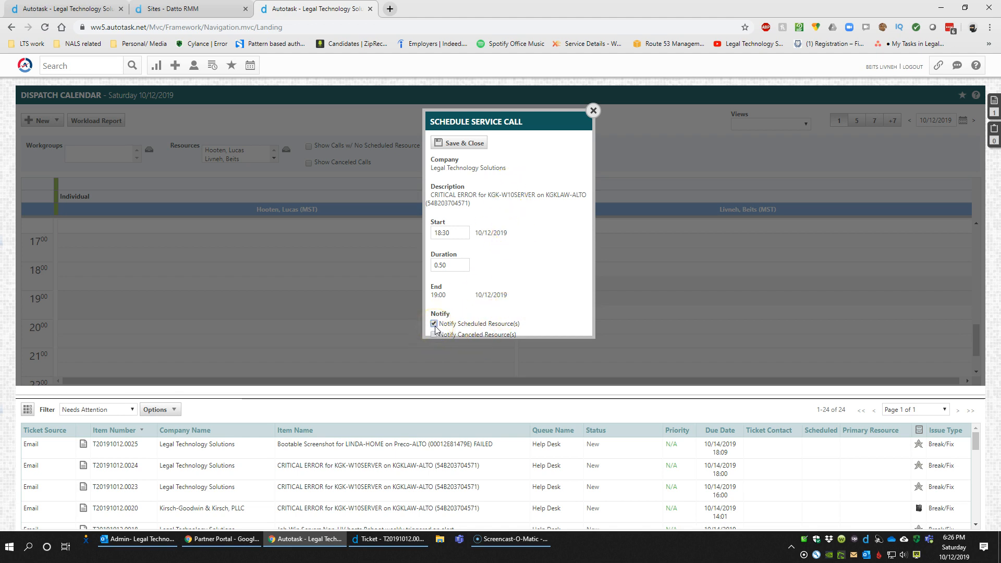
pyautogui.click(469, 145)
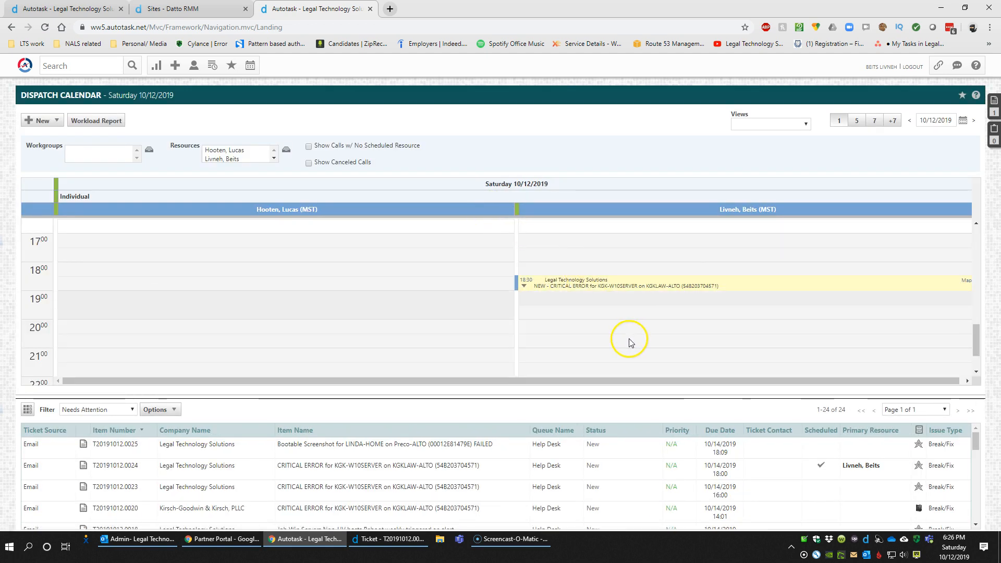
# - Expand the 18:30 service call to view its ticket, check the ticket list, and dismiss the e-mail notification
pyautogui.moveTo(570, 286)
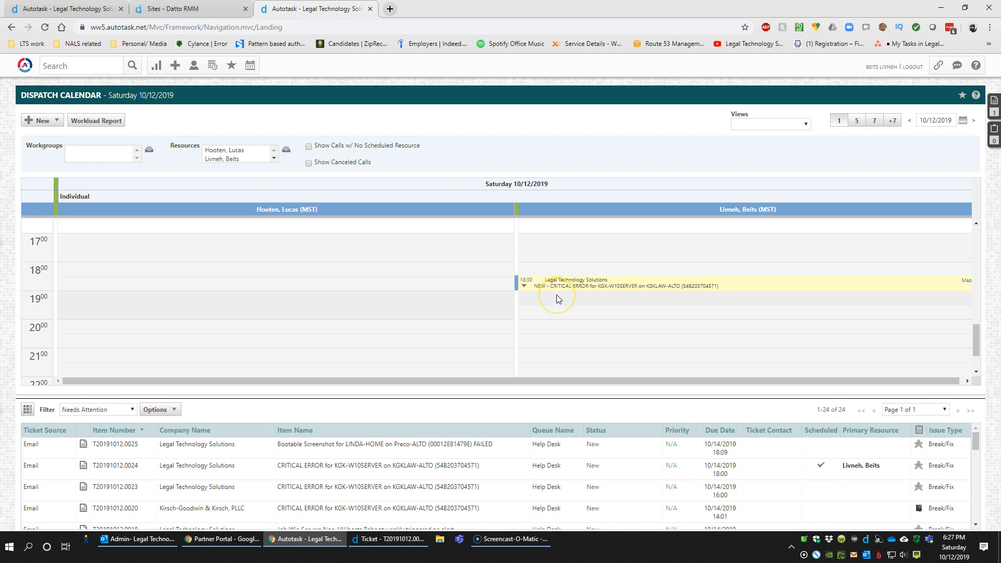
pyautogui.click(525, 286)
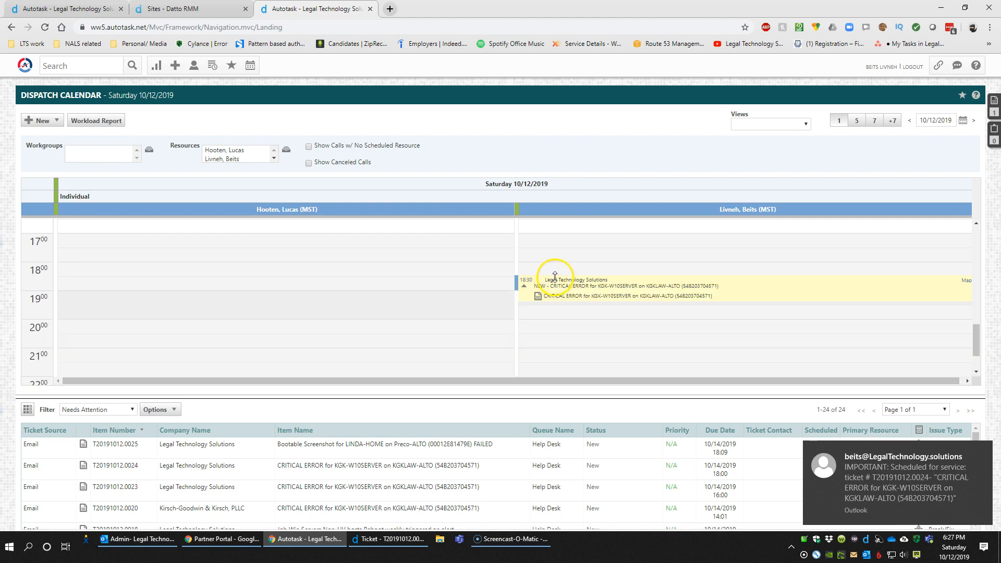
pyautogui.moveTo(538, 300)
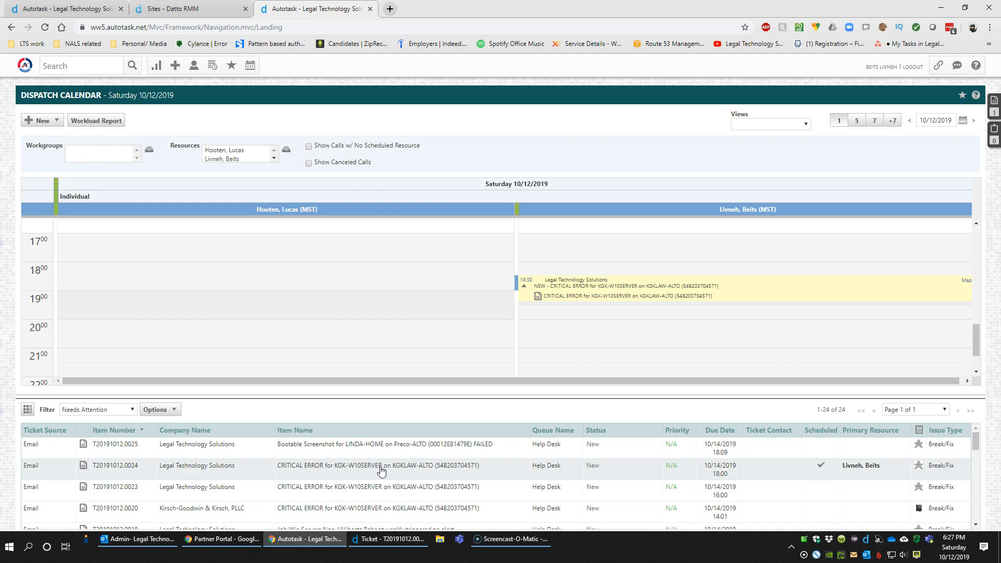
pyautogui.click(384, 487)
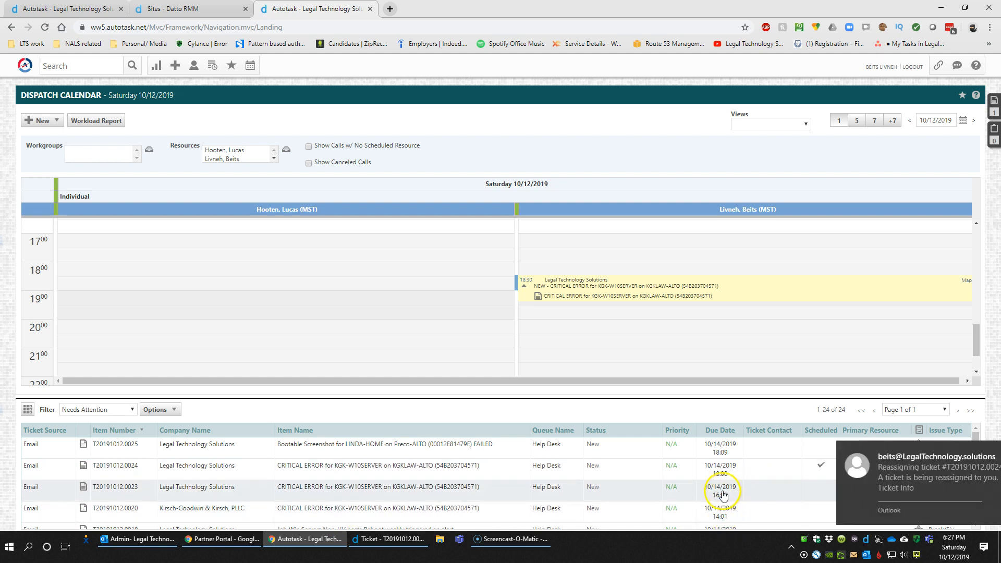
pyautogui.click(973, 450)
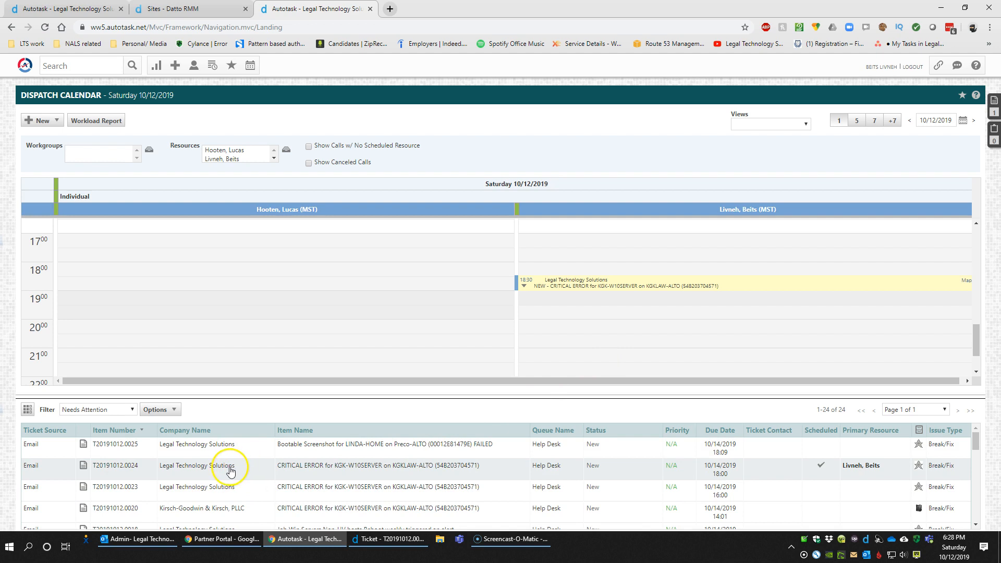
# - Schedule the already dispatched ticket for the second resource again and review the existing service calls assigned to this resource
pyautogui.moveTo(224, 469); pyautogui.dragTo(593, 260)
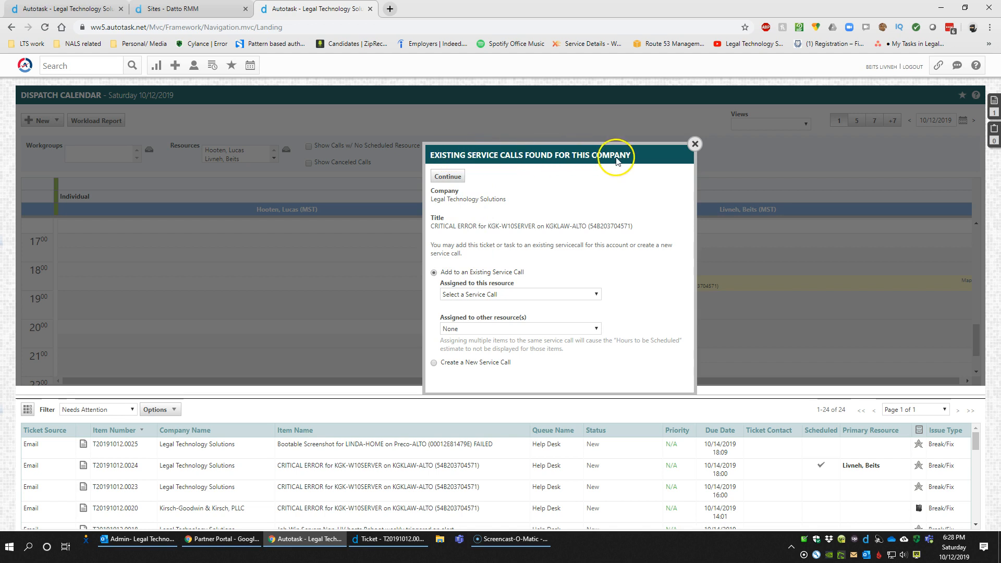
pyautogui.click(499, 295)
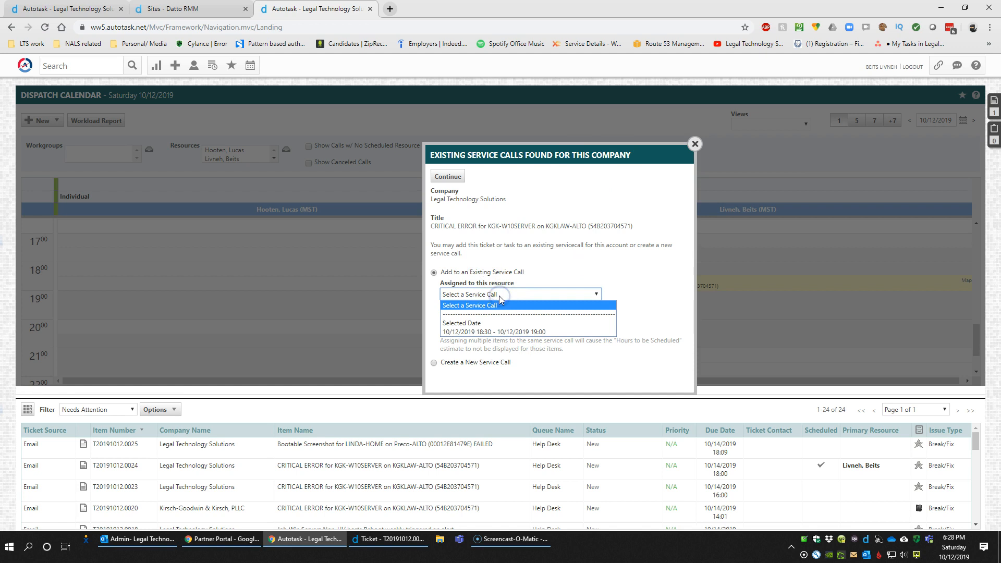
pyautogui.click(495, 293)
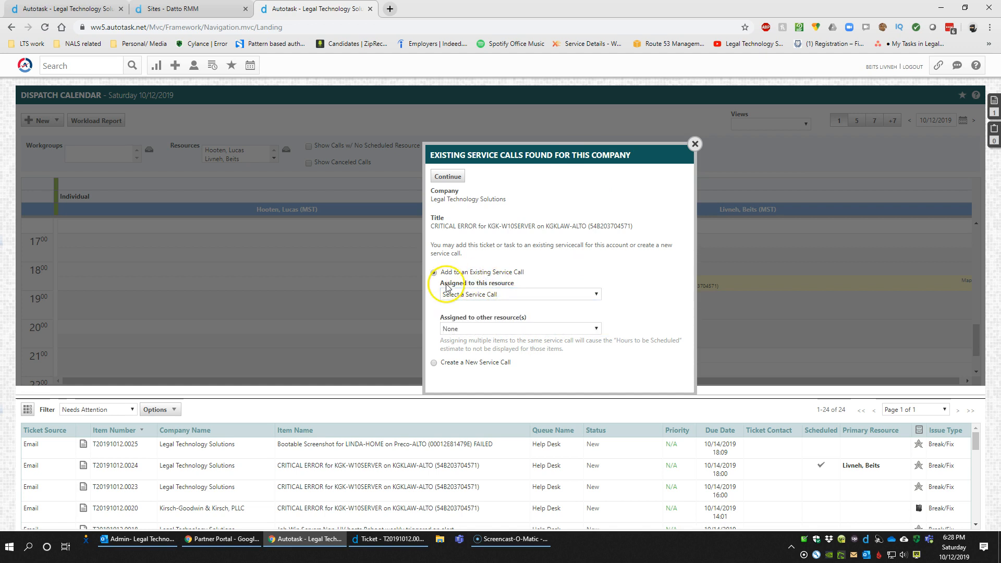
pyautogui.moveTo(447, 287); pyautogui.dragTo(511, 286)
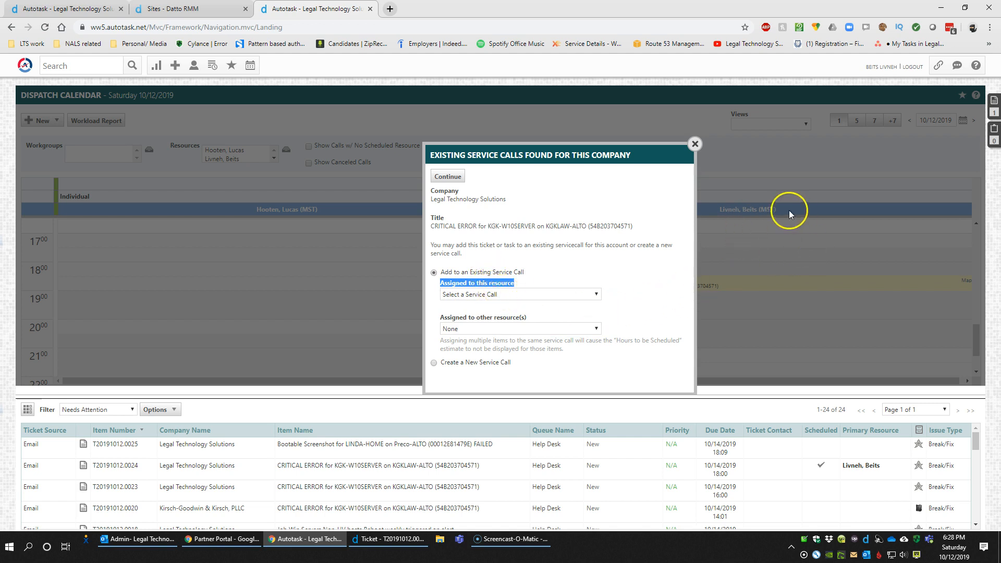
pyautogui.click(536, 294)
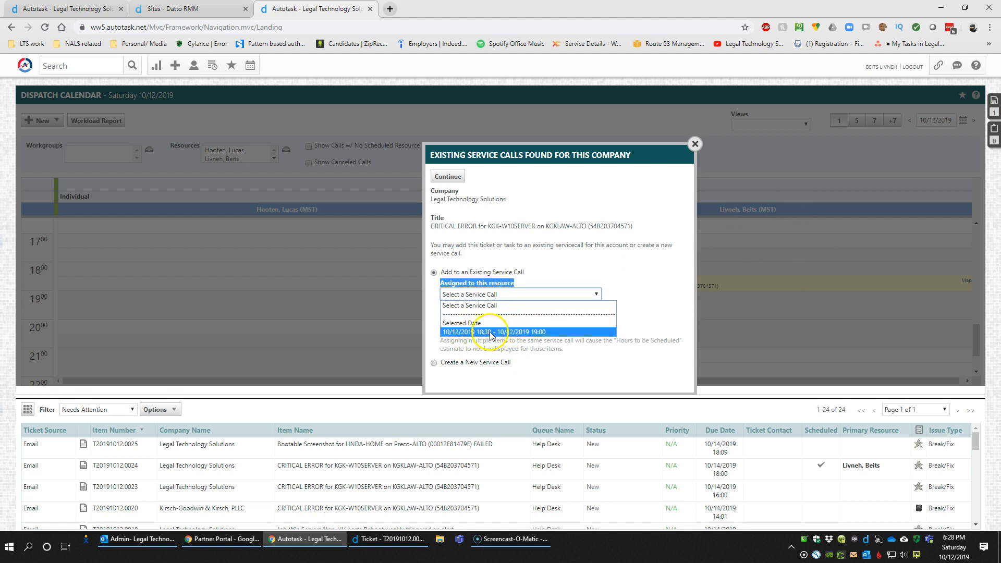
# - Check the service calls assigned to other resources, the server name in the ticket title, and the alternative of creating a new service call
pyautogui.click(560, 274)
pyautogui.click(485, 329)
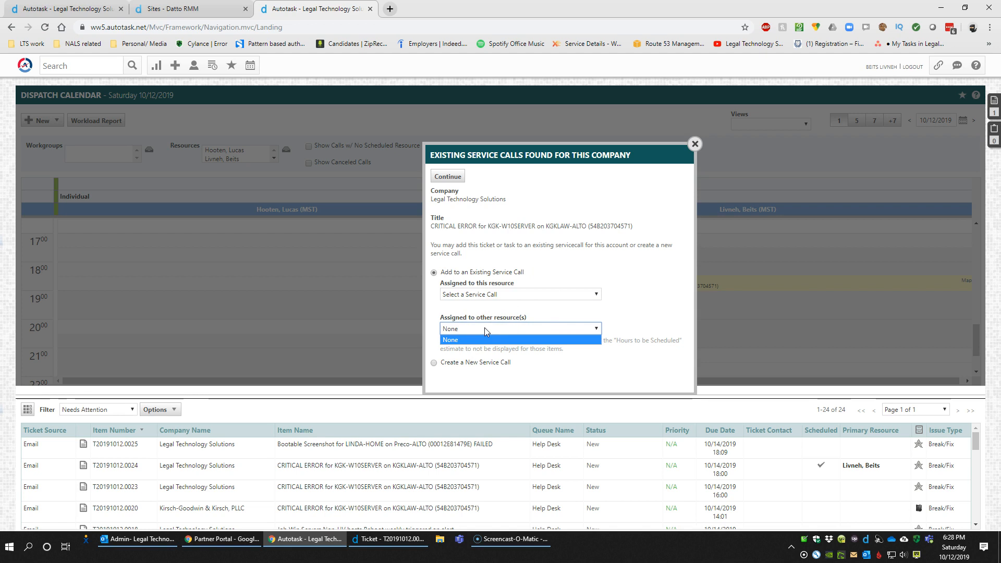
pyautogui.click(468, 343)
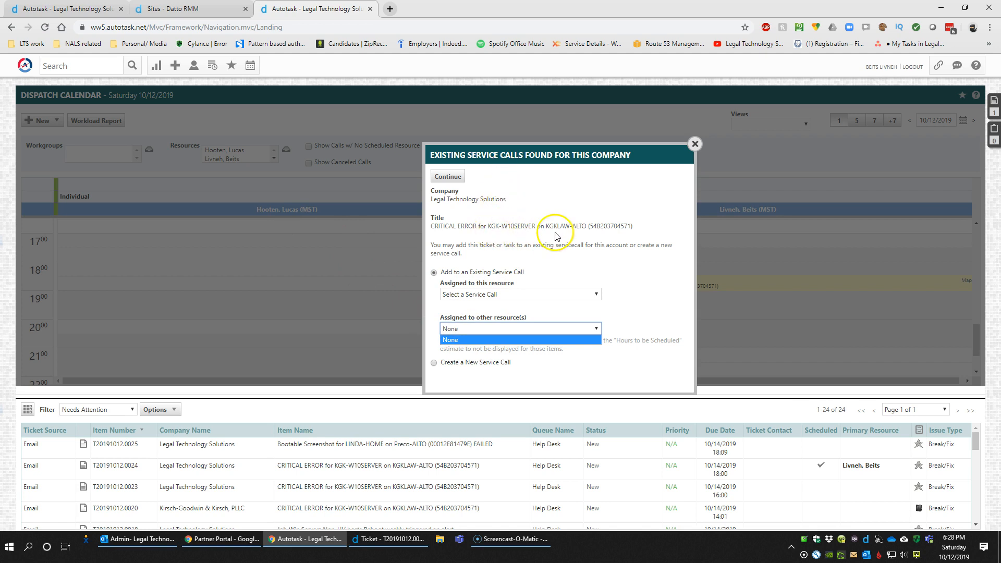
pyautogui.doubleClick(493, 228)
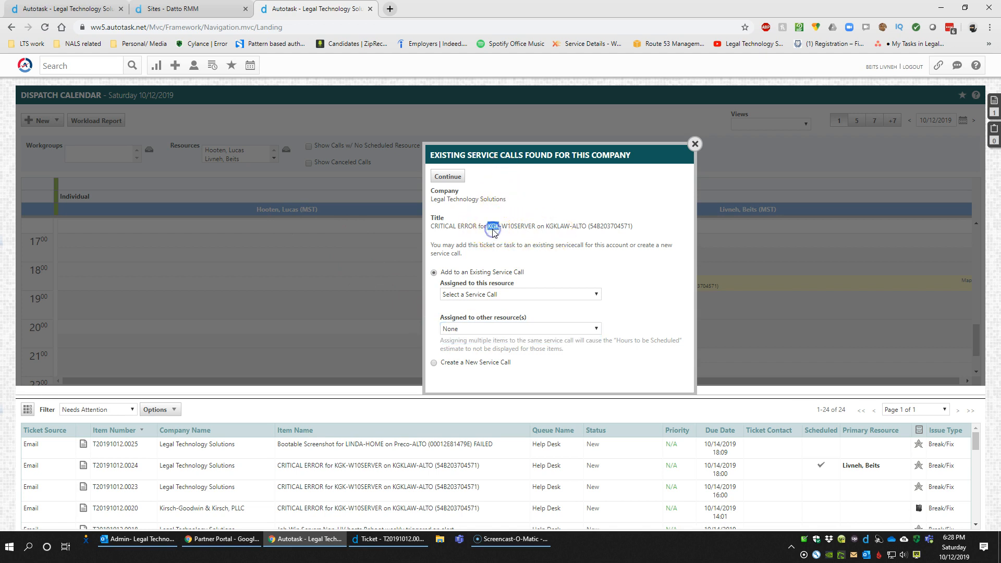
pyautogui.click(493, 331)
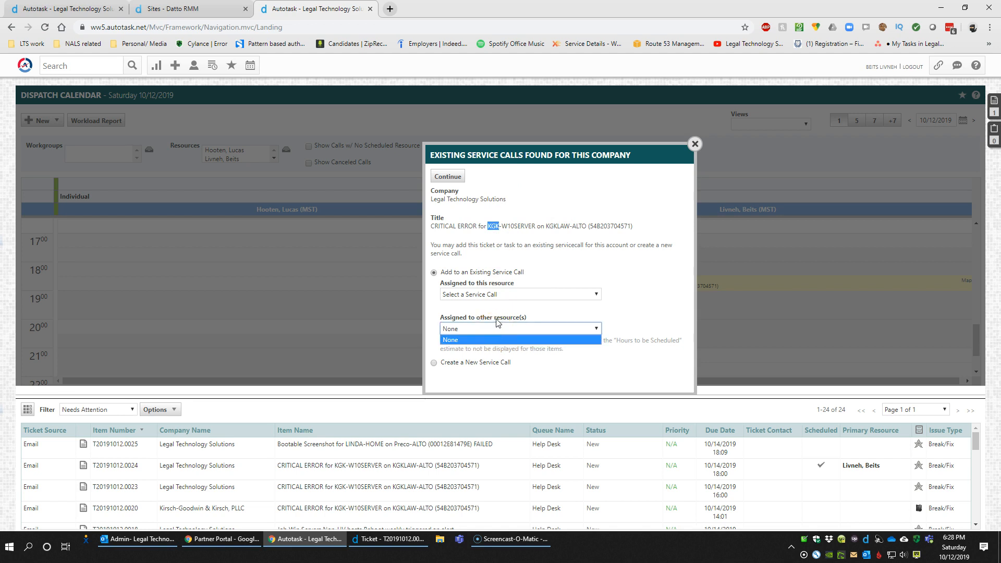
pyautogui.click(495, 313)
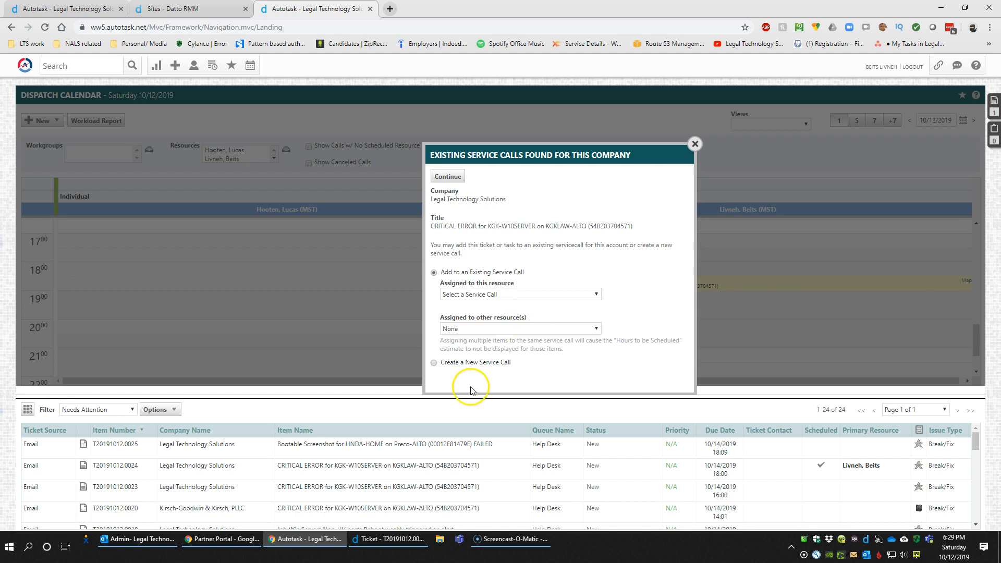
pyautogui.click(461, 363)
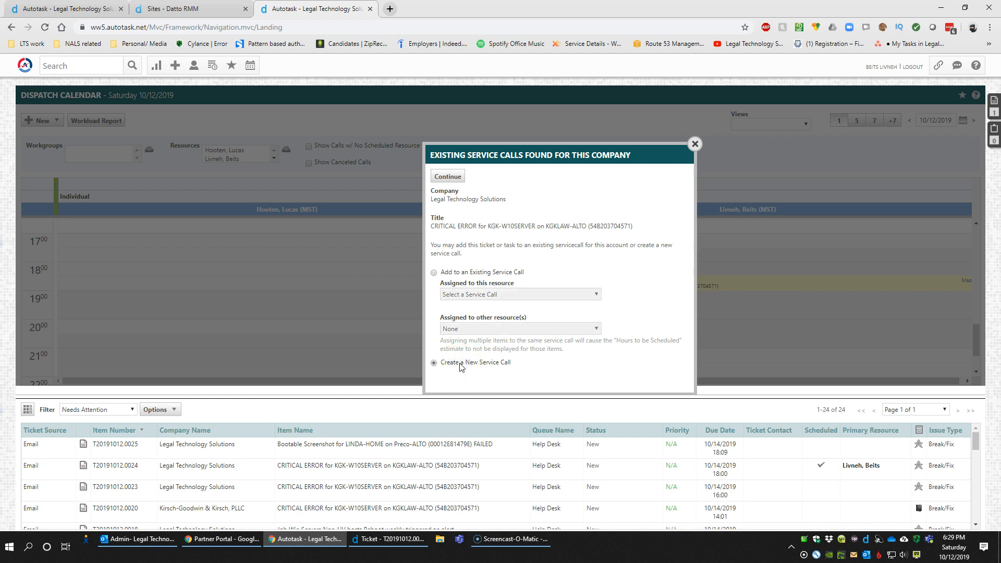
pyautogui.click(477, 273)
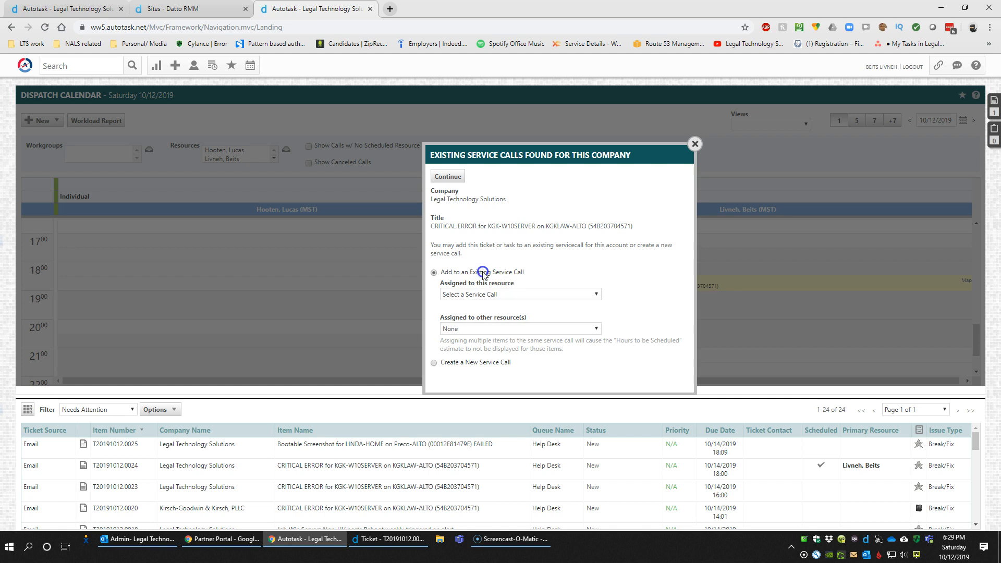
# - Add the ticket to the existing 10/12/2019 18:30 - 19:00 service call, set its duration to 1, and save
pyautogui.click(515, 295)
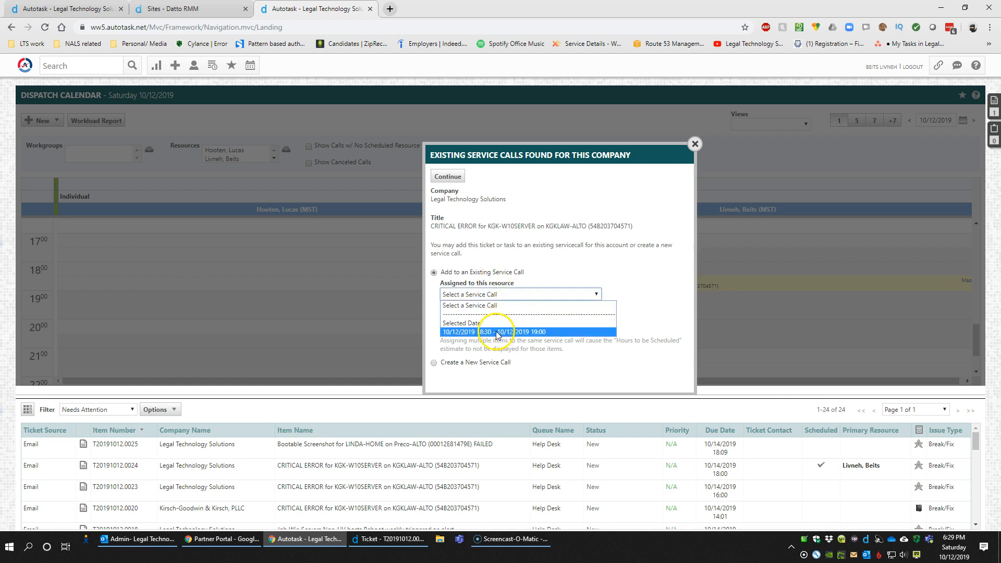
pyautogui.click(472, 333)
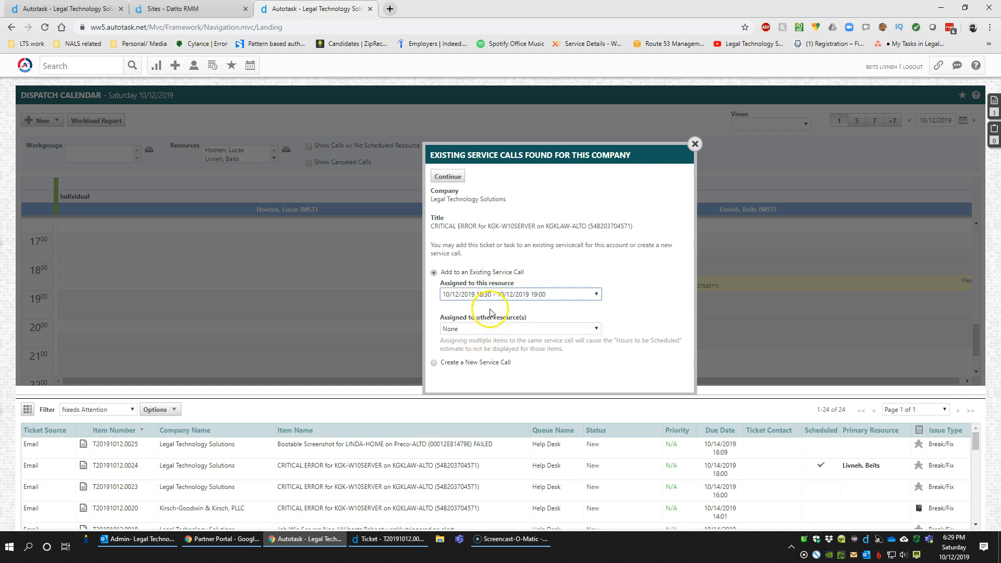
pyautogui.click(447, 177)
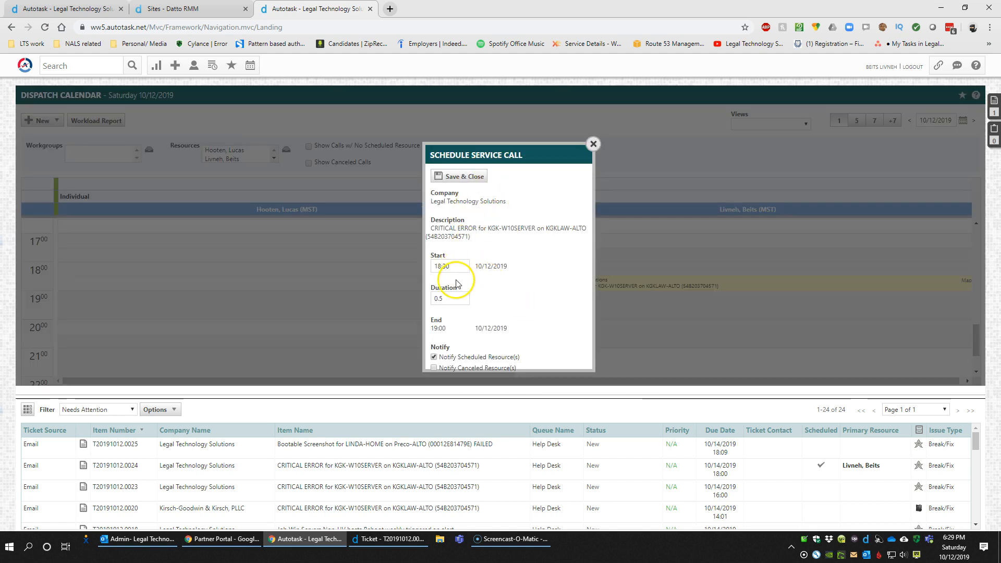
pyautogui.moveTo(453, 300); pyautogui.dragTo(431, 302)
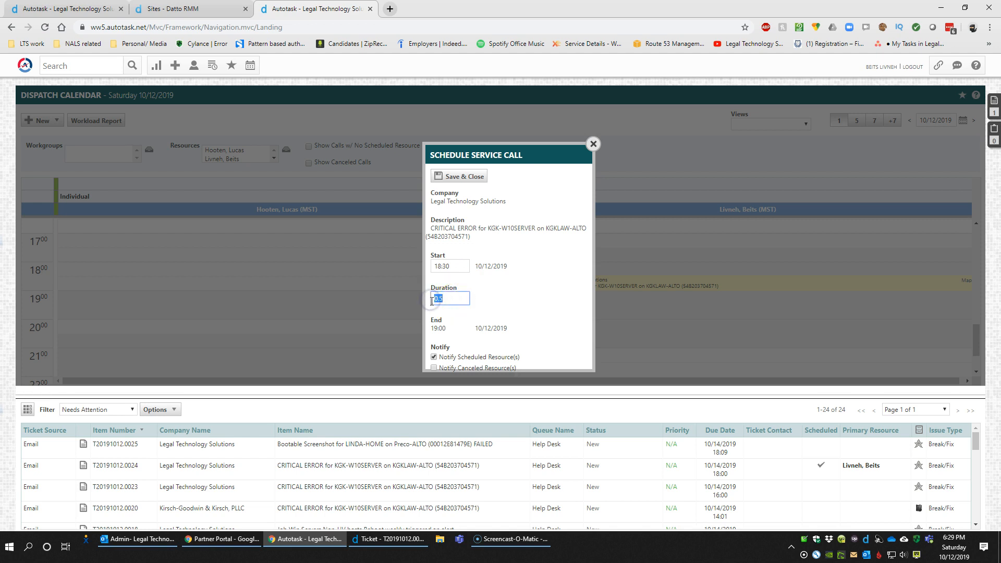
pyautogui.write('1')
pyautogui.click(473, 180)
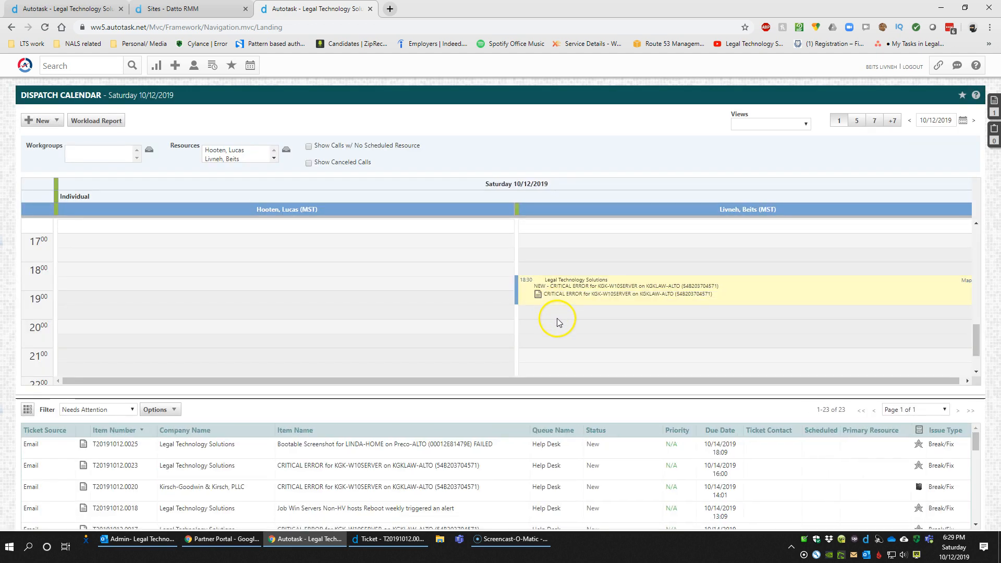
# - Review the actions available for the 18:30 service call and its ticket, and examine the service call's details before closing them
pyautogui.moveTo(569, 302)
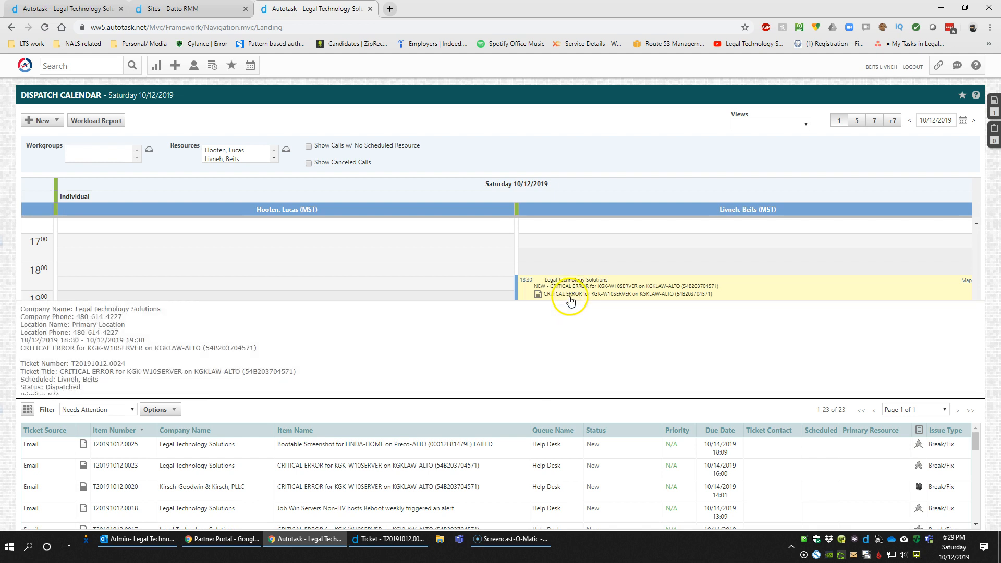
pyautogui.rightClick(575, 283)
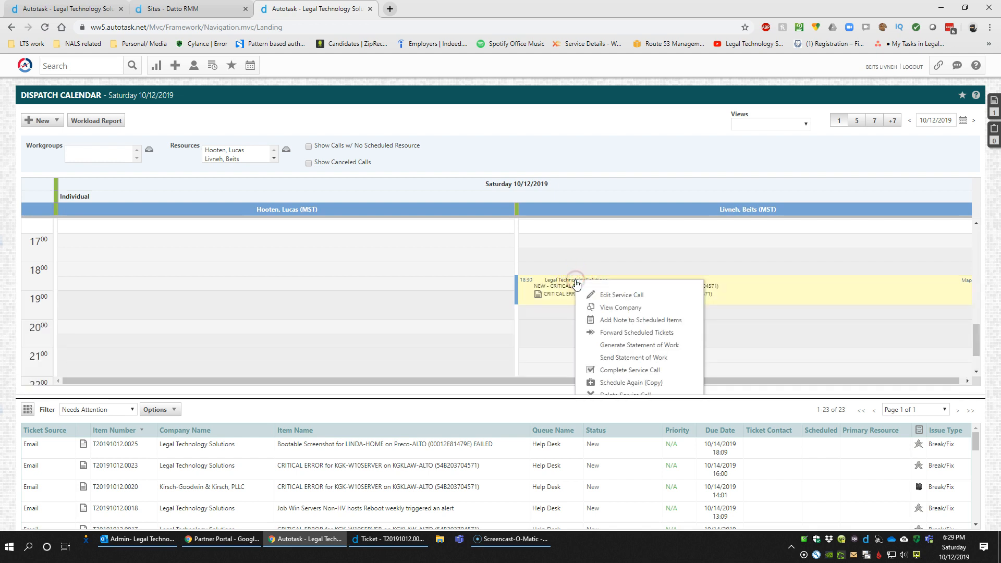
pyautogui.rightClick(556, 283)
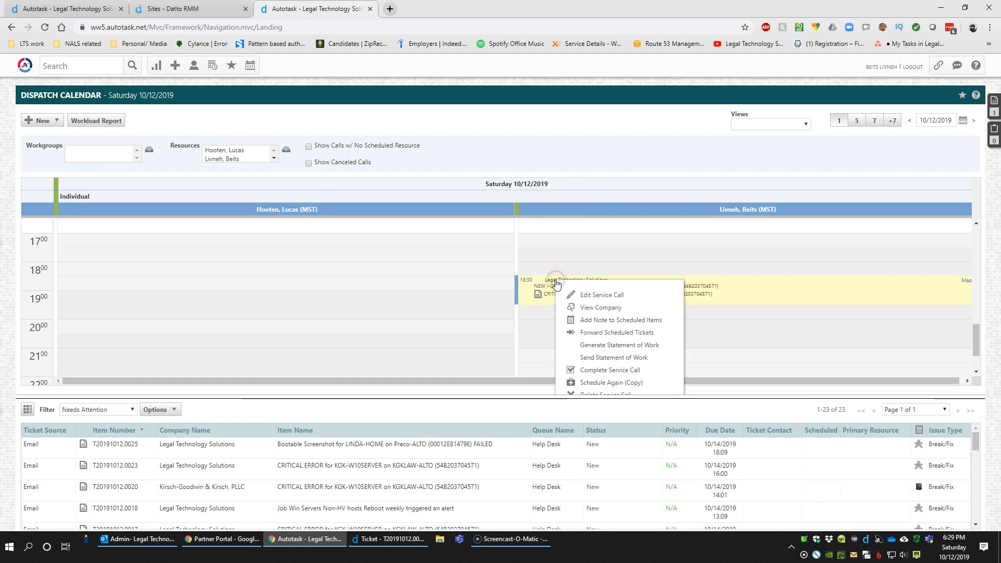
pyautogui.rightClick(548, 296)
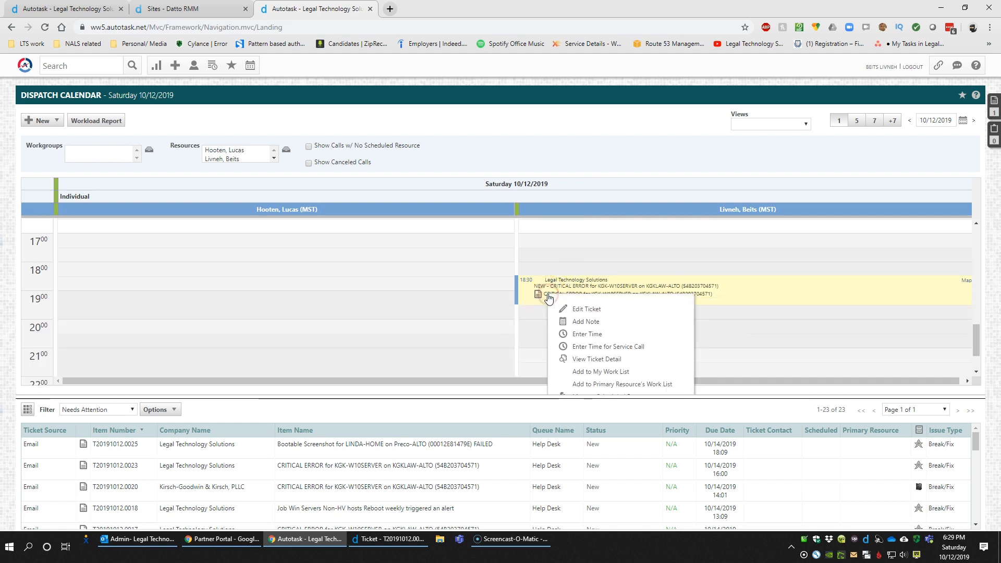
pyautogui.rightClick(569, 283)
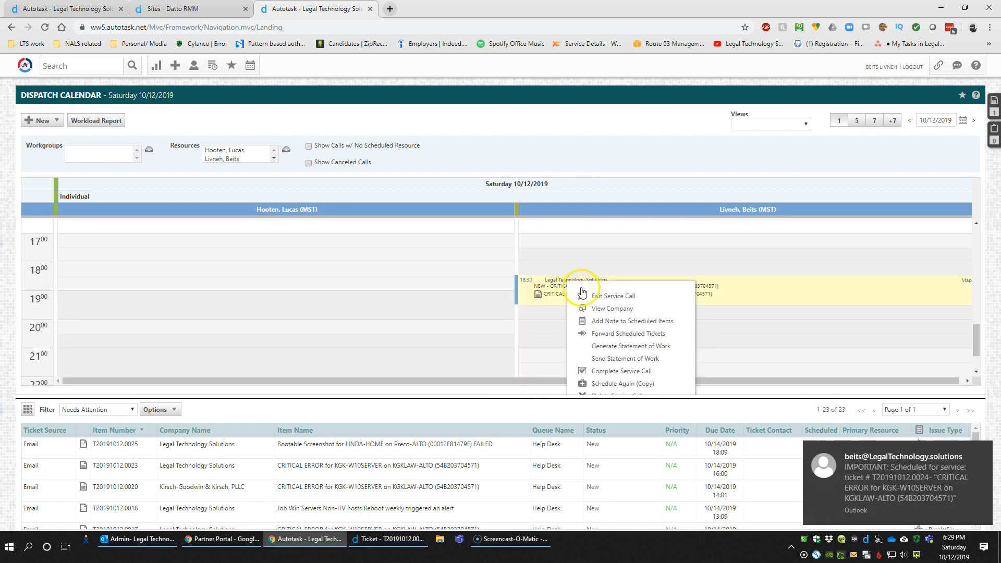
pyautogui.click(582, 293)
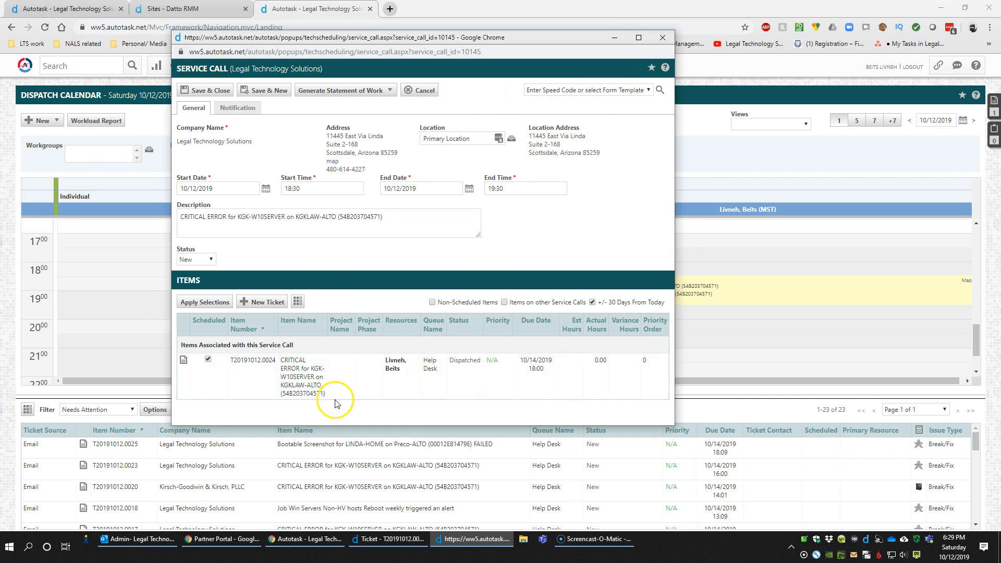
pyautogui.click(663, 37)
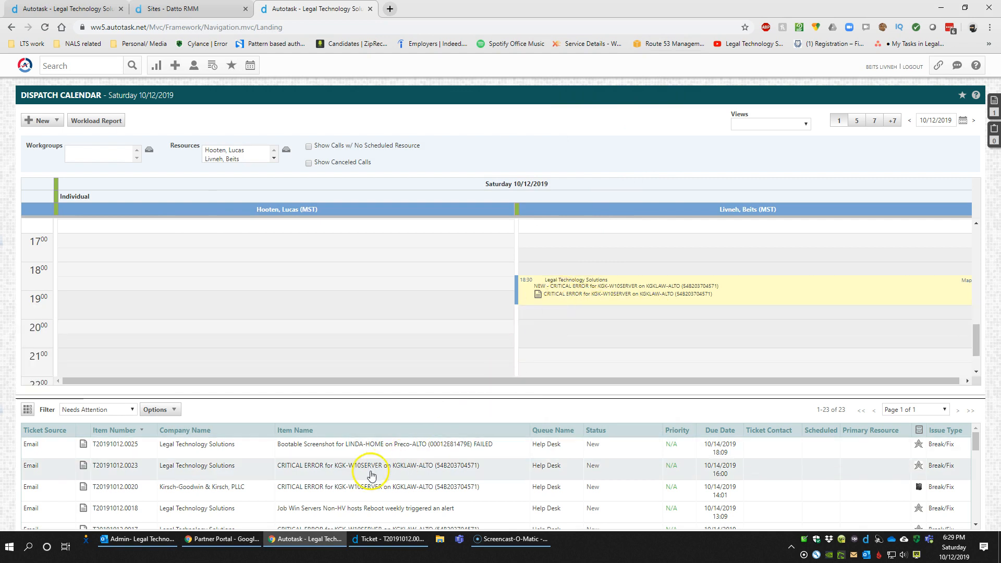
# - Add the second KGK-W10SERVER ticket to the existing 10/12/2019 18:30 - 19:30 service call with the Technical Support role, and save
pyautogui.moveTo(333, 475); pyautogui.dragTo(560, 277)
pyautogui.click(483, 294)
pyautogui.click(488, 333)
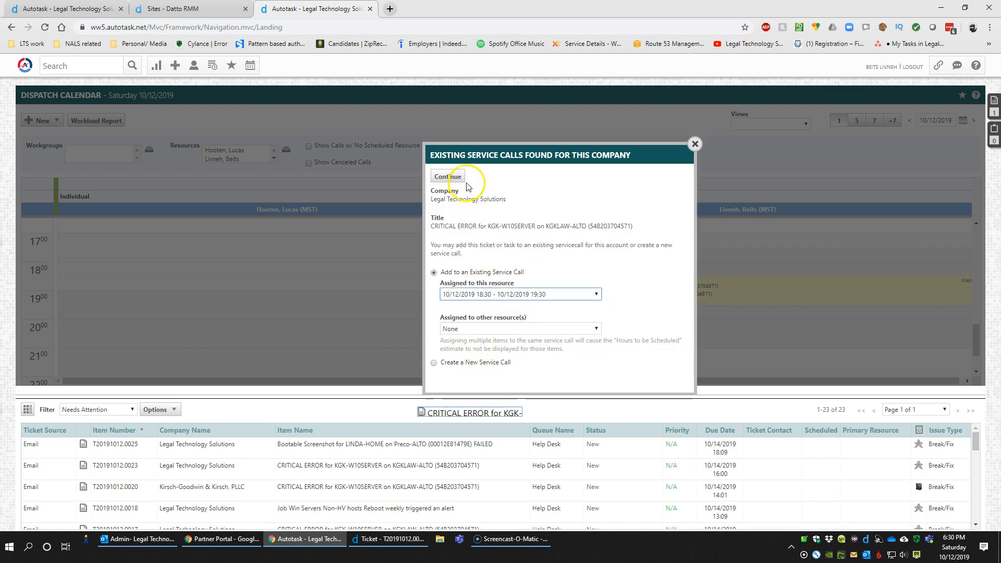
pyautogui.click(448, 177)
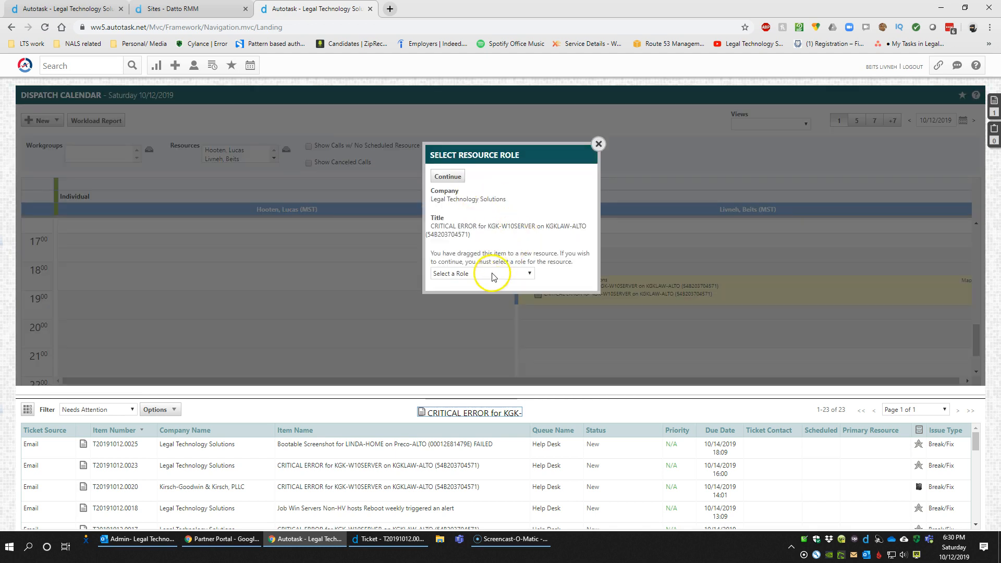
pyautogui.click(488, 273)
pyautogui.click(475, 302)
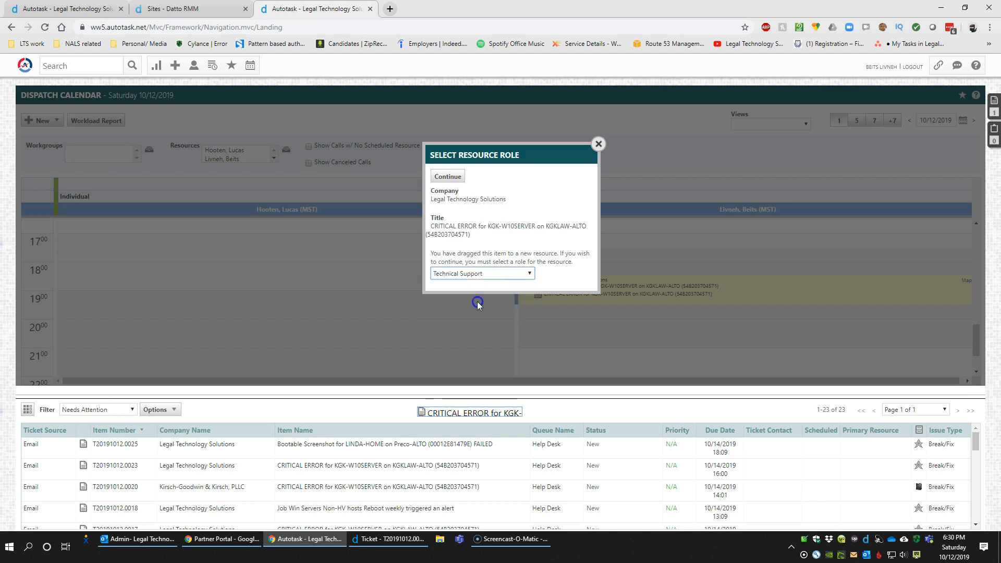
pyautogui.click(448, 177)
pyautogui.click(459, 176)
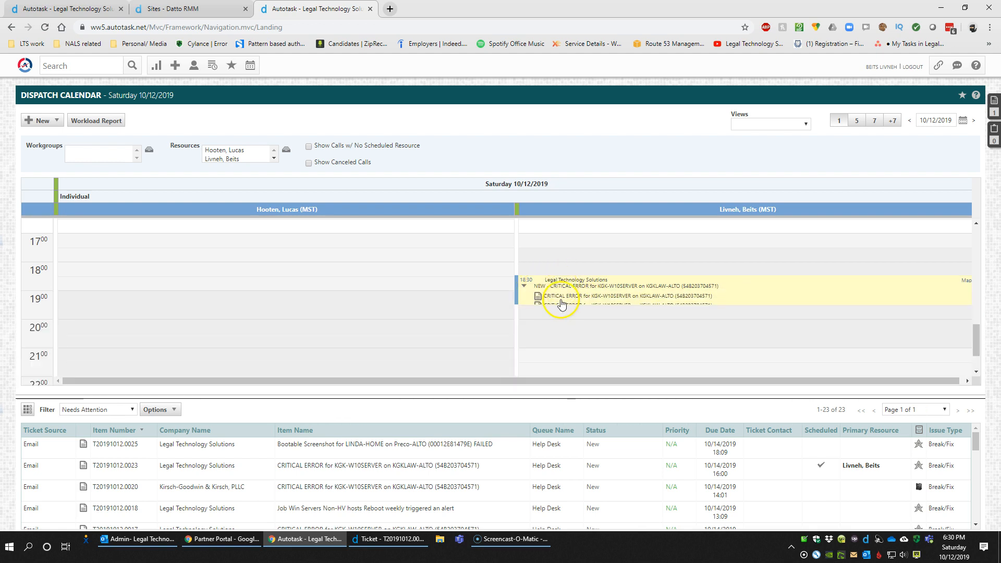
pyautogui.moveTo(560, 304); pyautogui.dragTo(565, 346)
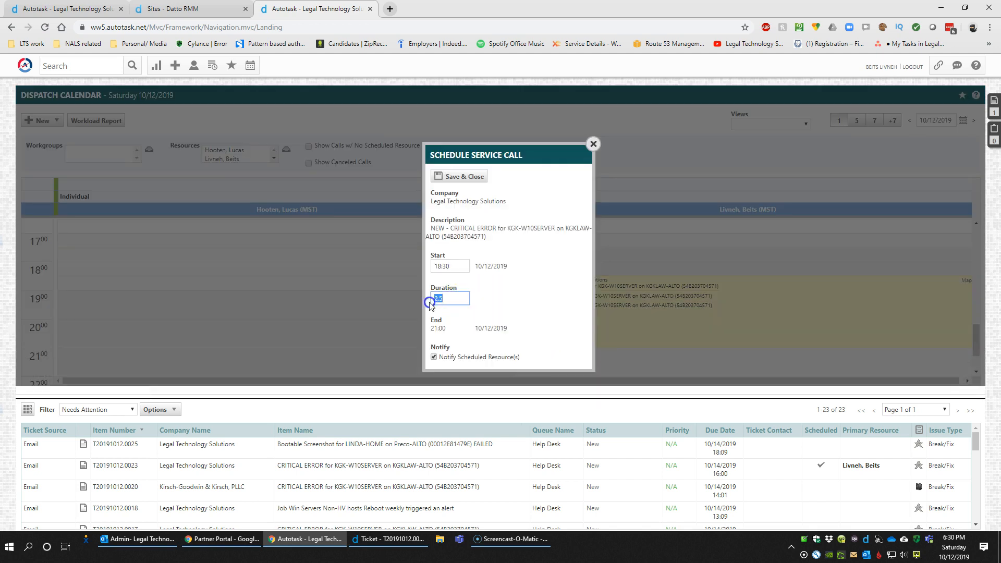
pyautogui.click(594, 144)
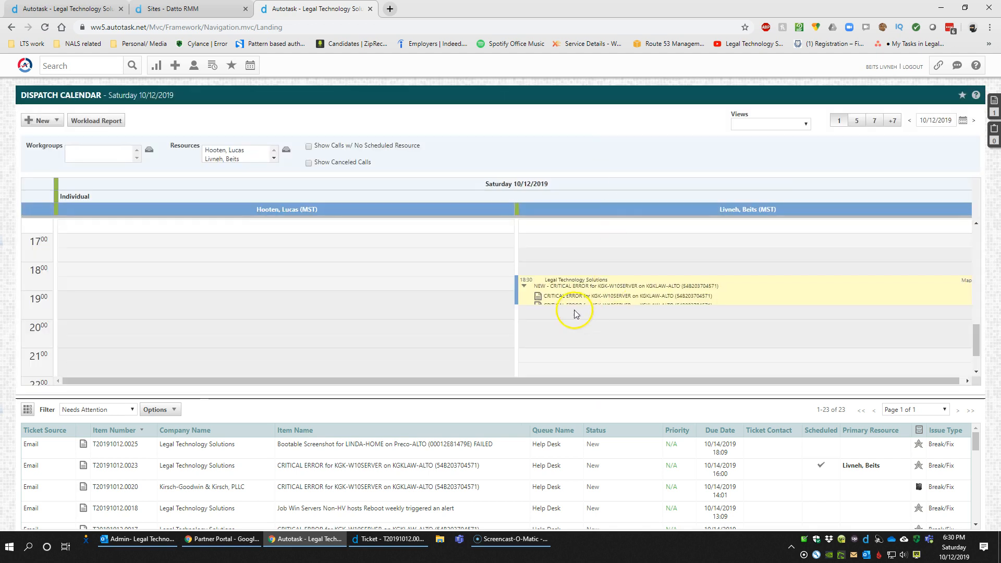
pyautogui.moveTo(561, 308)
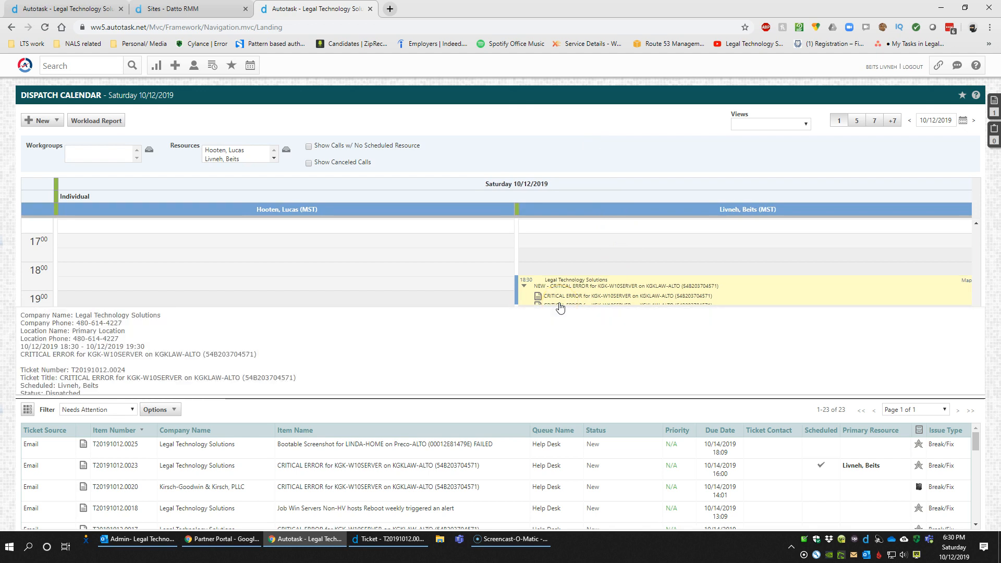
pyautogui.click(552, 279)
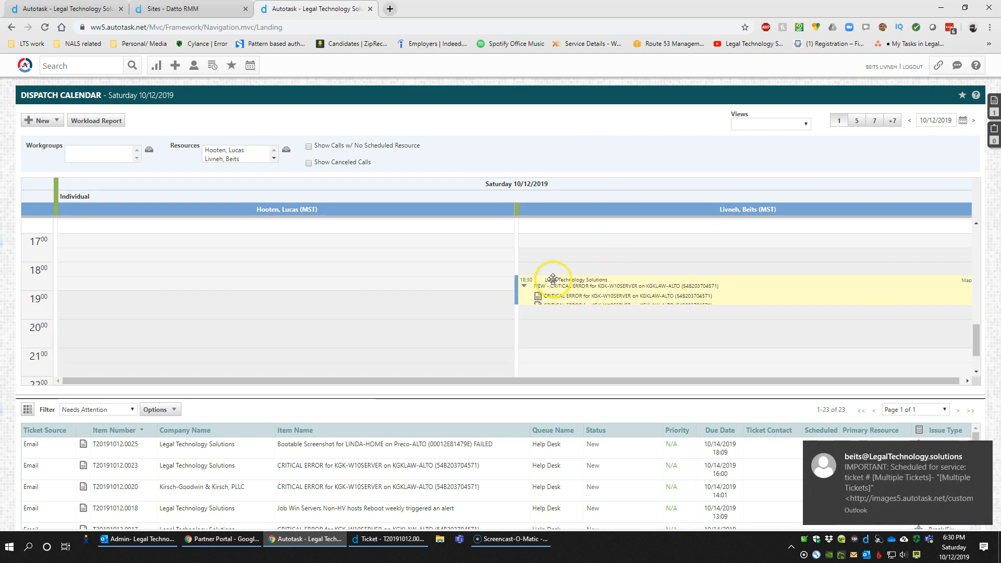
# - Open the 18:30 service call to check its associated tickets and the actions available for the second one, and close it
pyautogui.rightClick(555, 282)
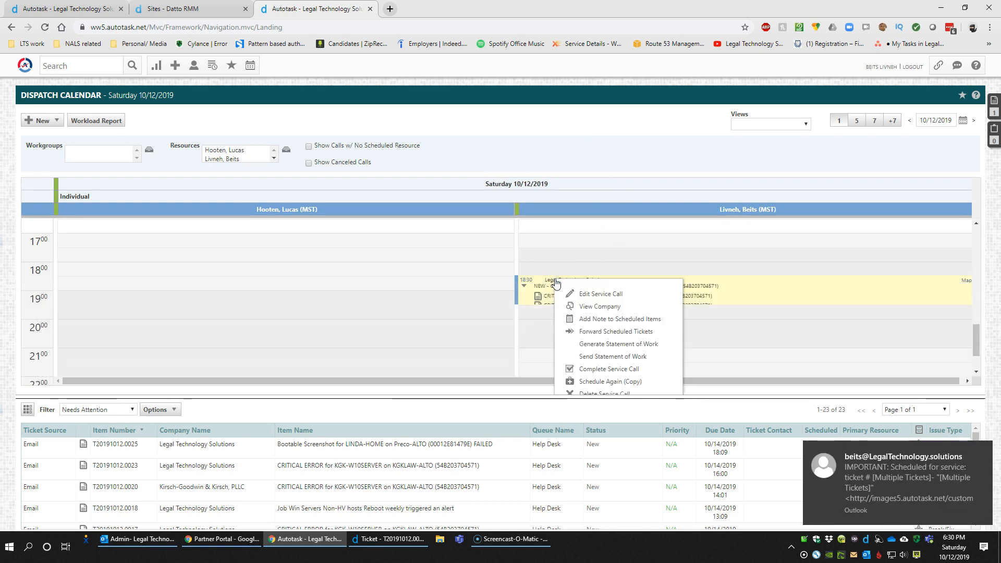
pyautogui.click(603, 293)
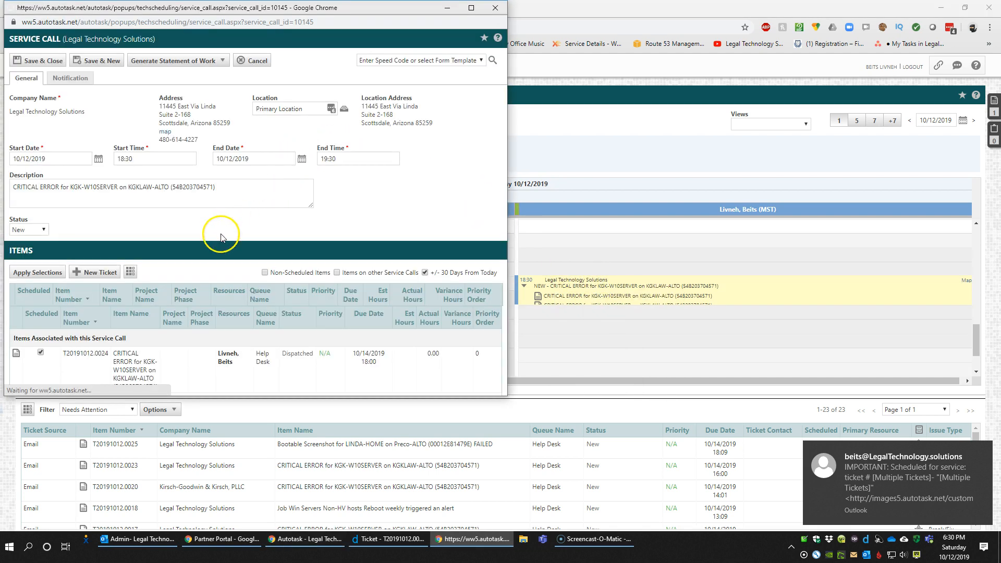
pyautogui.scroll(-1, 193, 328)
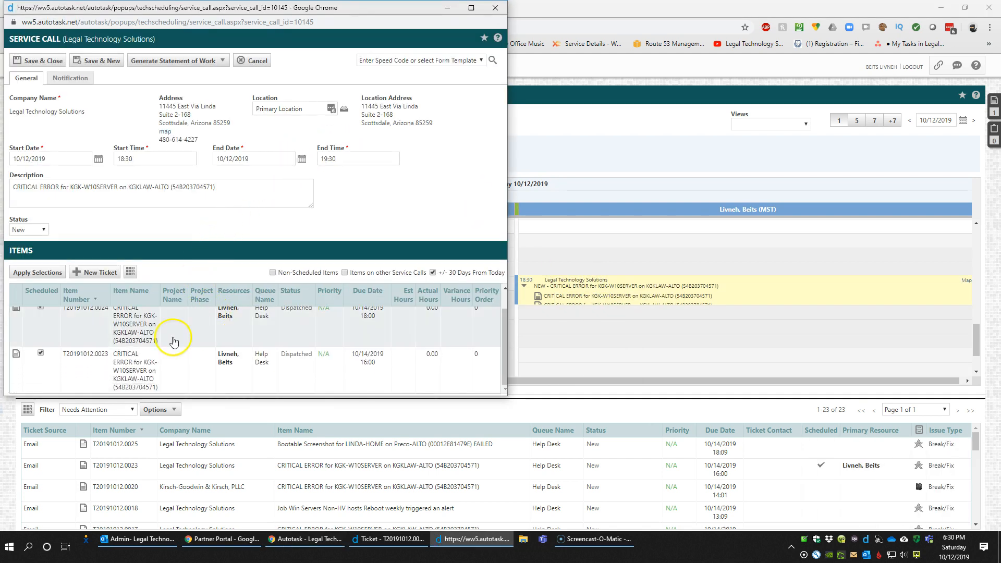
pyautogui.click(116, 373)
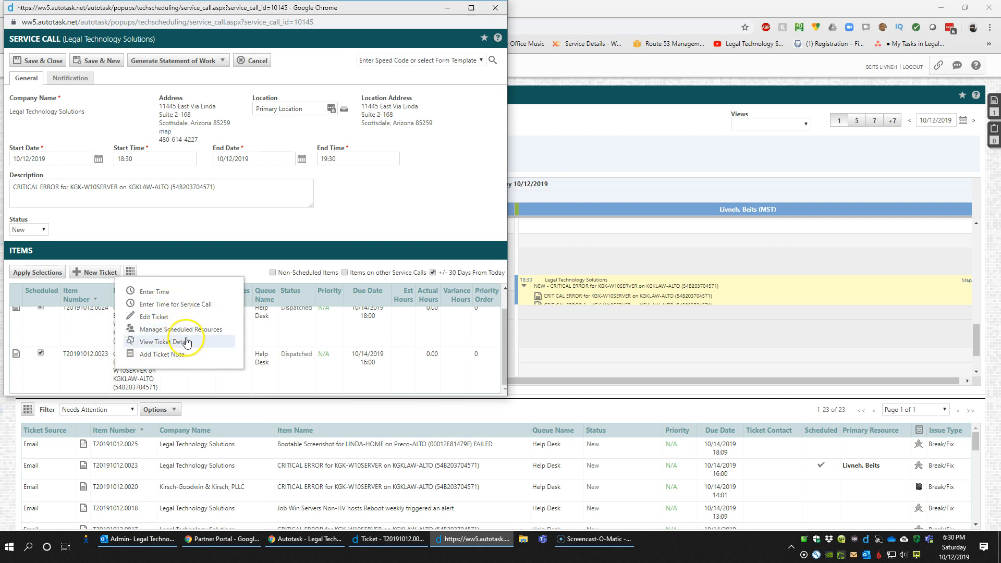
pyautogui.click(495, 8)
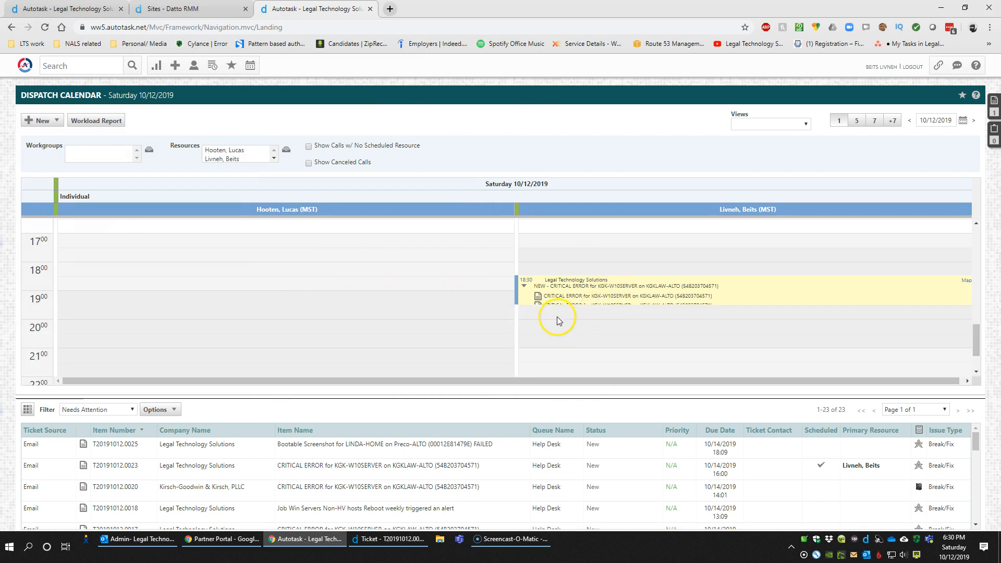
# - Switch to Outlook and review the subject, reassignment message and ticket information in the ticket reassignment e-mail
pyautogui.hotkey('alt', 'Tab')
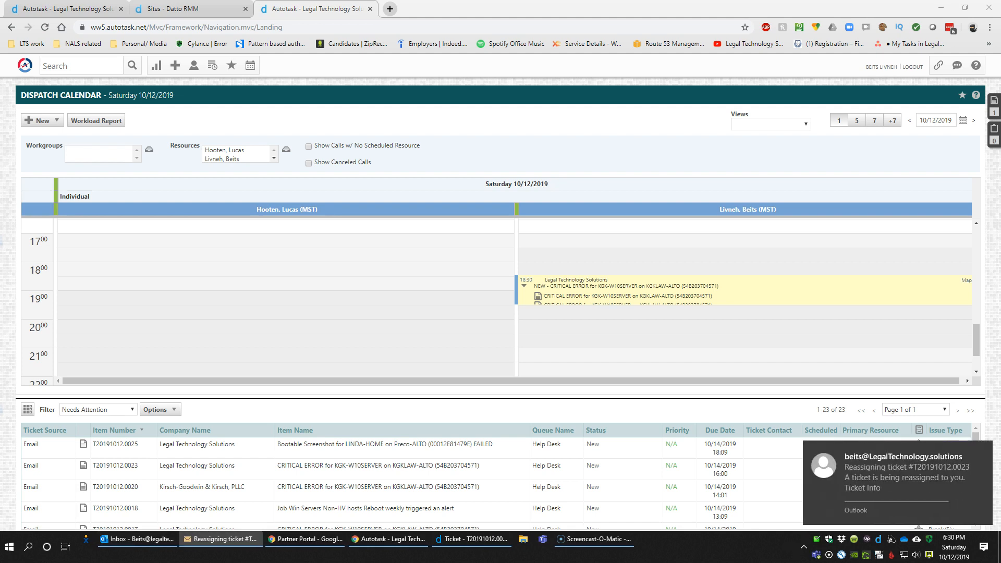
pyautogui.moveTo(1000, 5); pyautogui.dragTo(322, 80)
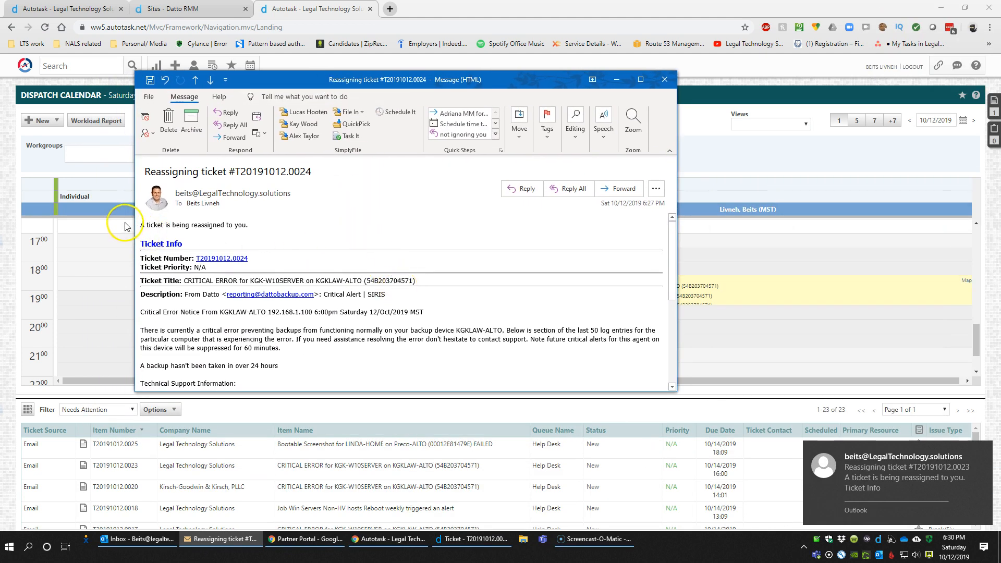
pyautogui.moveTo(142, 225); pyautogui.dragTo(252, 223)
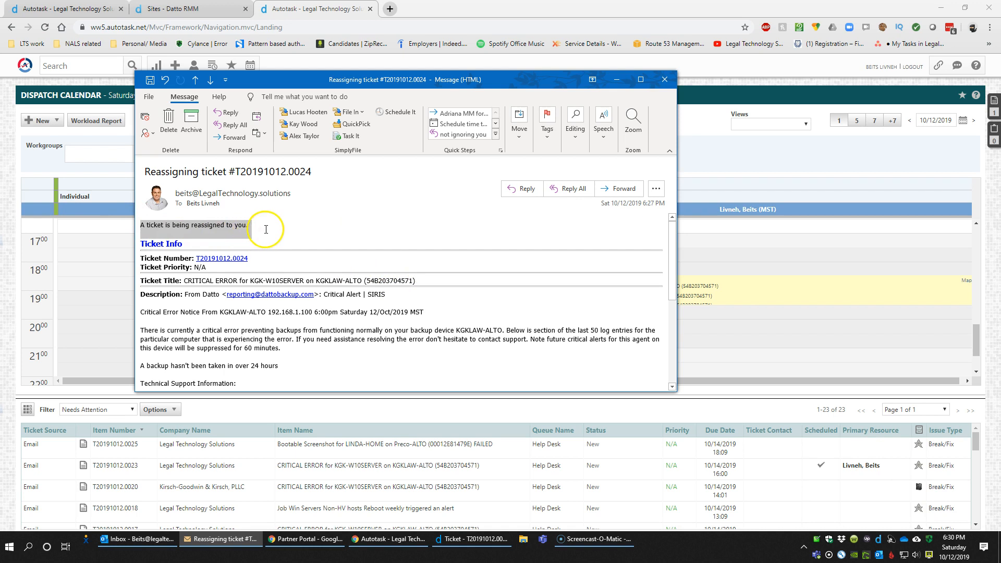
pyautogui.moveTo(140, 257); pyautogui.dragTo(398, 312)
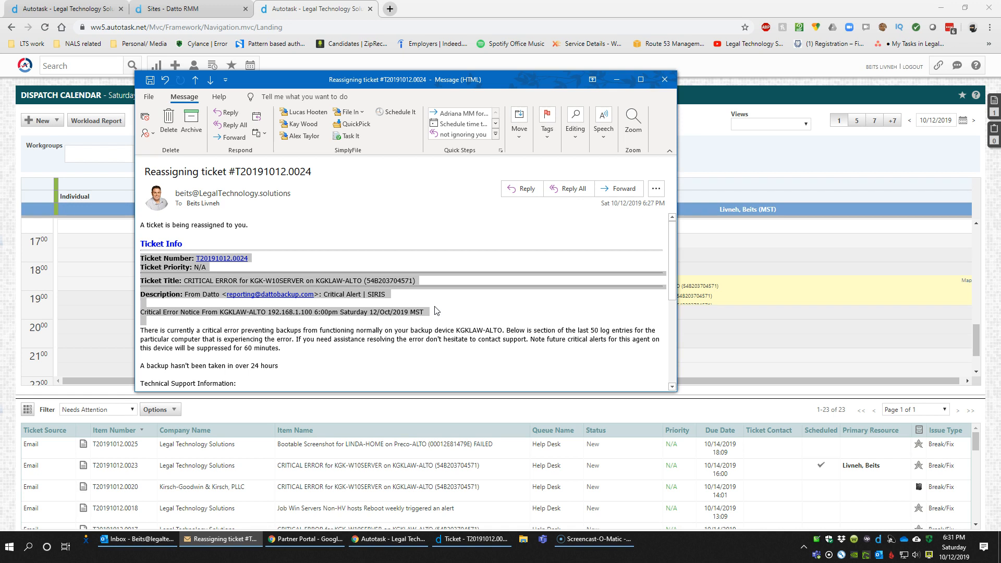
pyautogui.moveTo(172, 172); pyautogui.dragTo(214, 175)
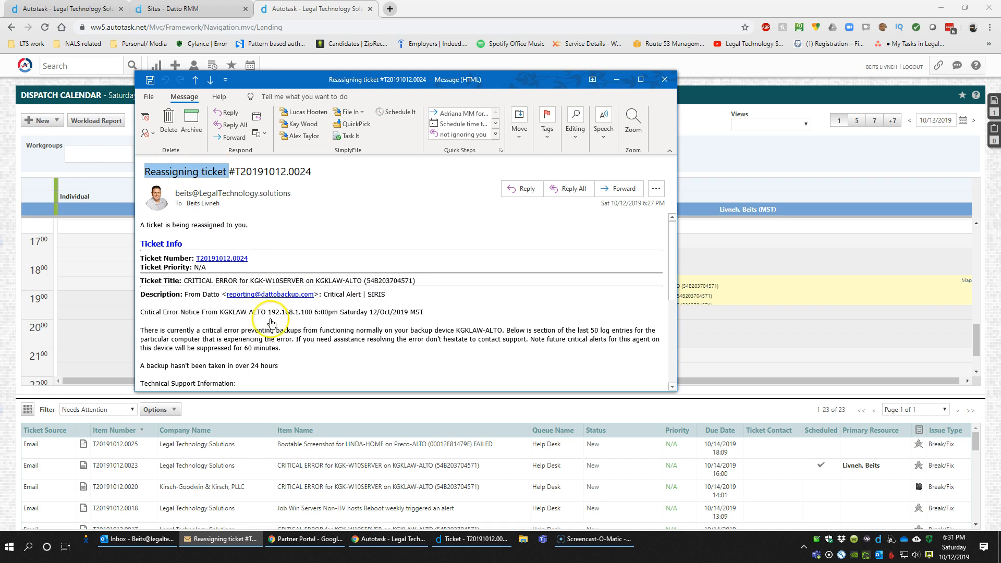
# - Check the client information in the reassignment e-mail and the appointment details in the scheduled-for-service e-mail, closing both messages
pyautogui.scroll(-4, 264, 352)
pyautogui.scroll(-3, 264, 352)
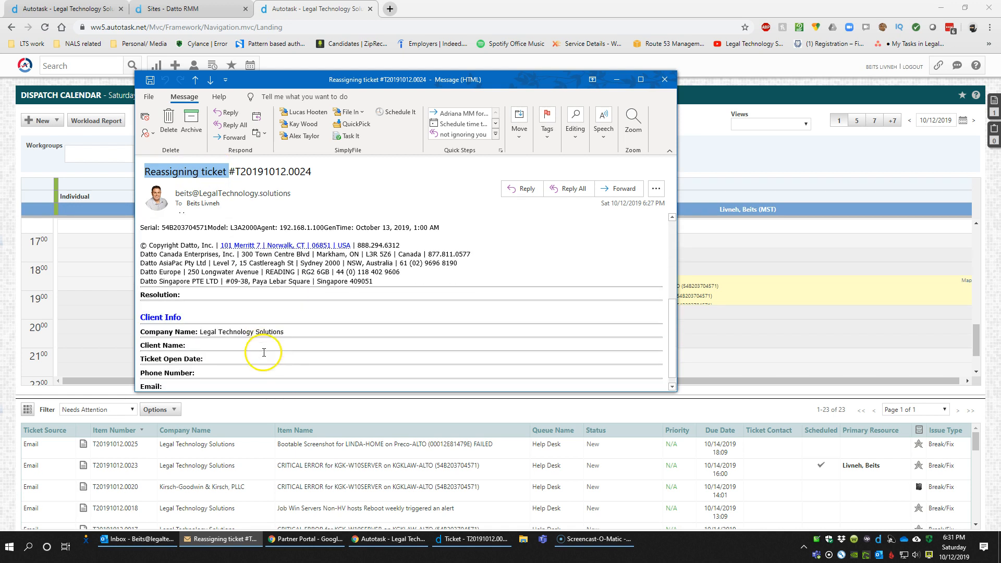
pyautogui.moveTo(163, 234); pyautogui.dragTo(412, 271)
pyautogui.click(664, 79)
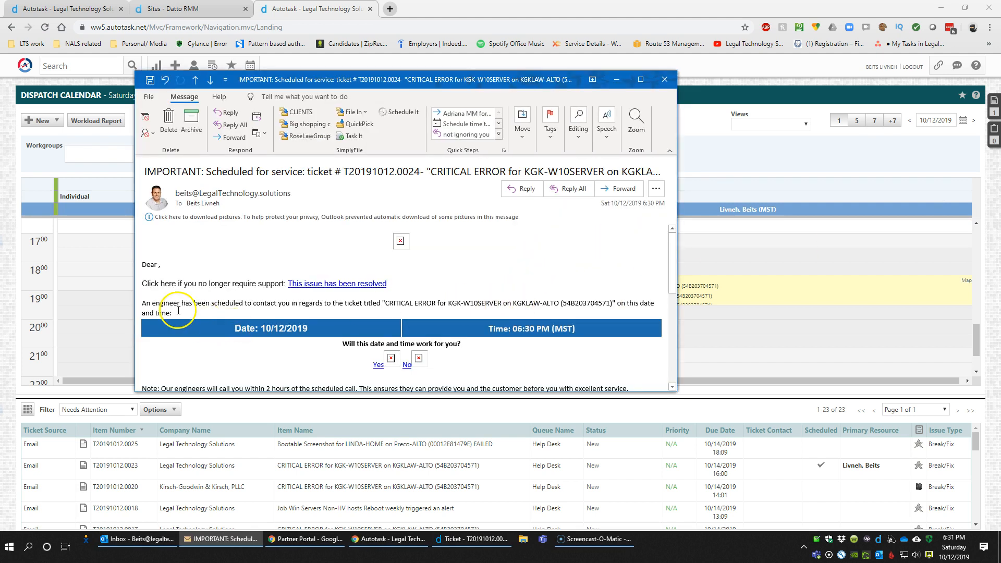
pyautogui.click(665, 80)
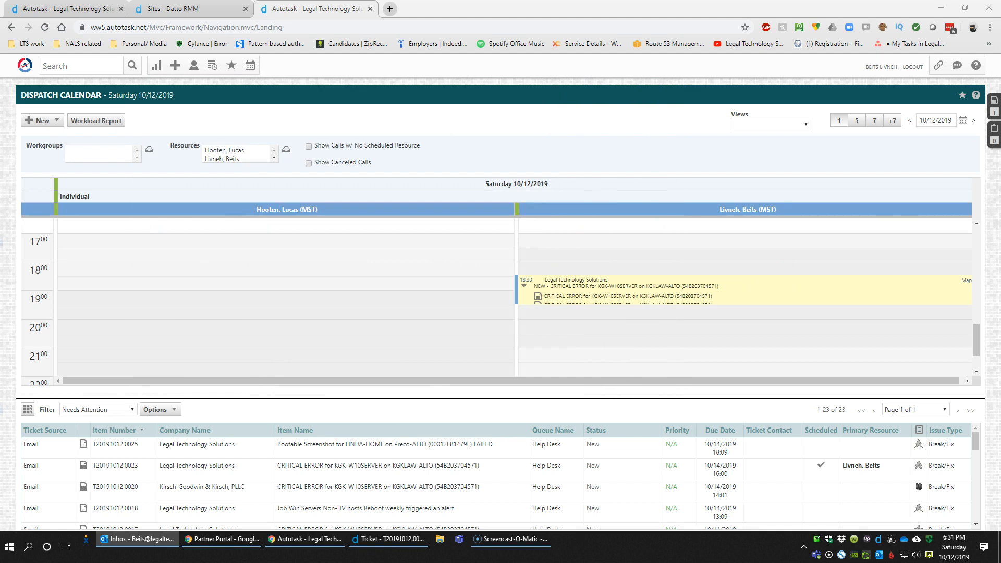
# - Schedule the second KGK-W10SERVER ticket as a new service call at 19:30 on 10/12/2019 with a duration of 1, and save
pyautogui.moveTo(553, 289)
pyautogui.moveTo(565, 300)
pyautogui.moveTo(369, 469); pyautogui.dragTo(569, 315)
pyautogui.click(496, 364)
pyautogui.click(448, 176)
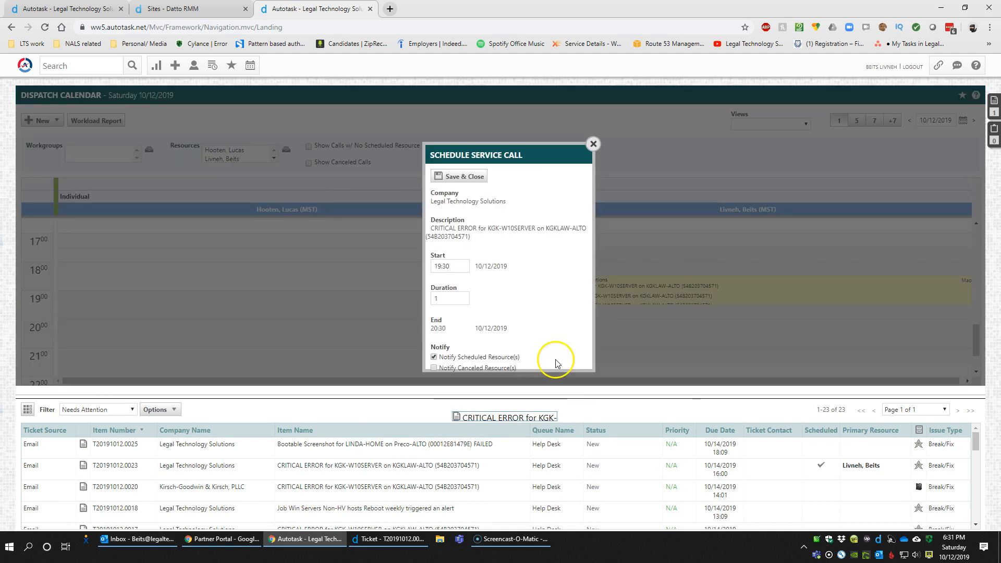
pyautogui.click(465, 177)
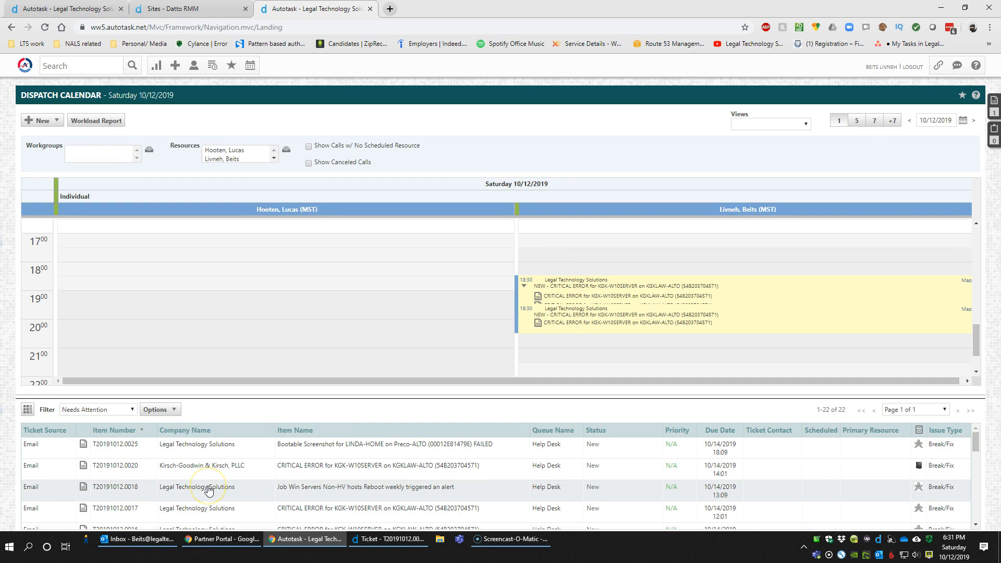
# - Schedule the KGK-W10SERVER ticket due 12:01 as a new 20:30 service call, role Technical Support, duration 1, and save
pyautogui.moveTo(205, 509); pyautogui.dragTo(538, 345)
pyautogui.click(434, 363)
pyautogui.click(448, 177)
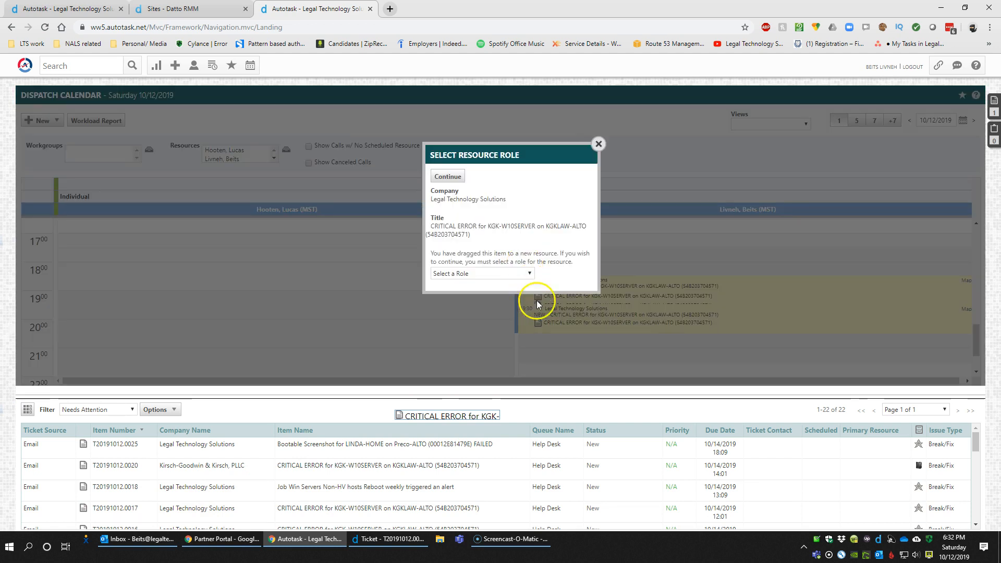
pyautogui.click(472, 275)
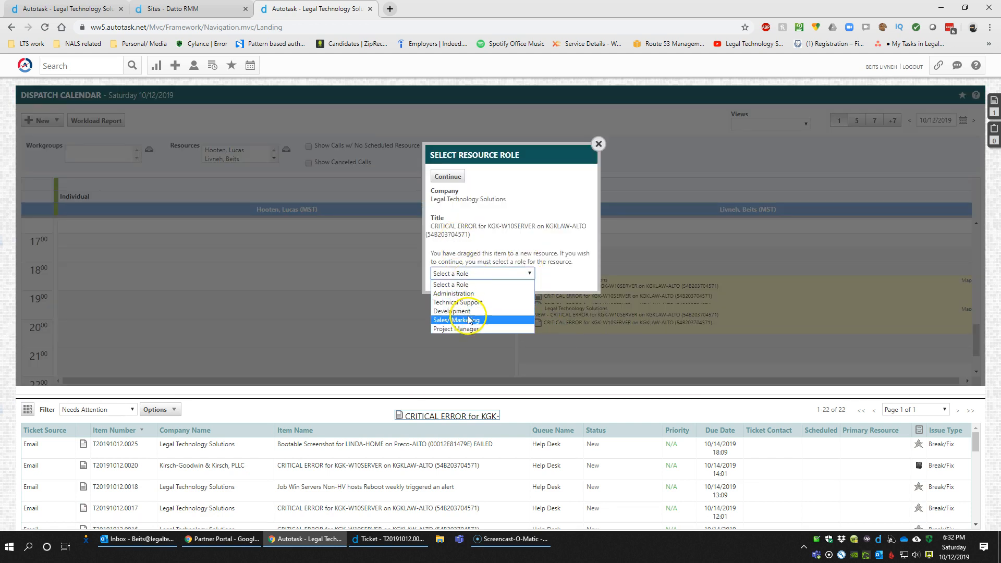
pyautogui.click(459, 302)
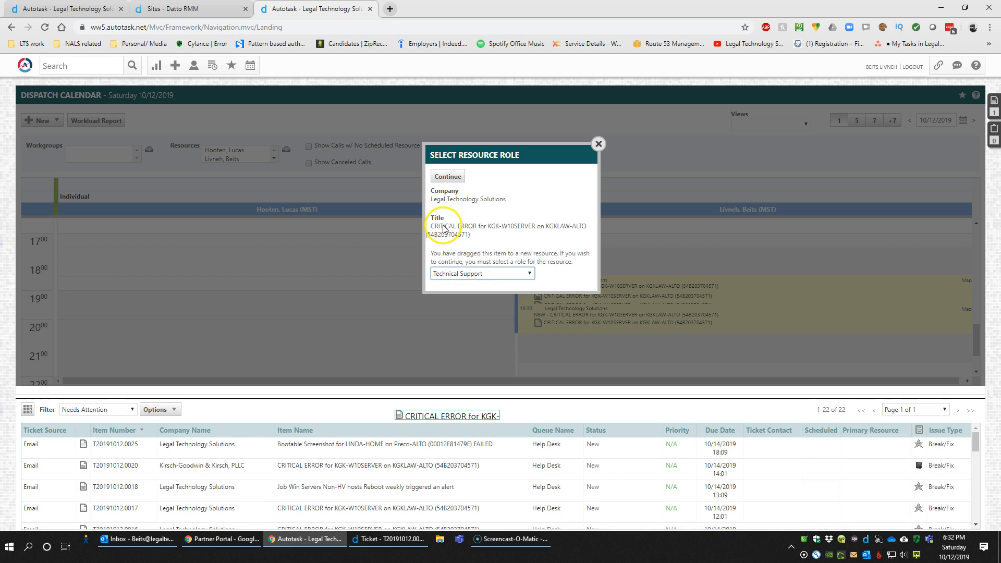
pyautogui.click(455, 177)
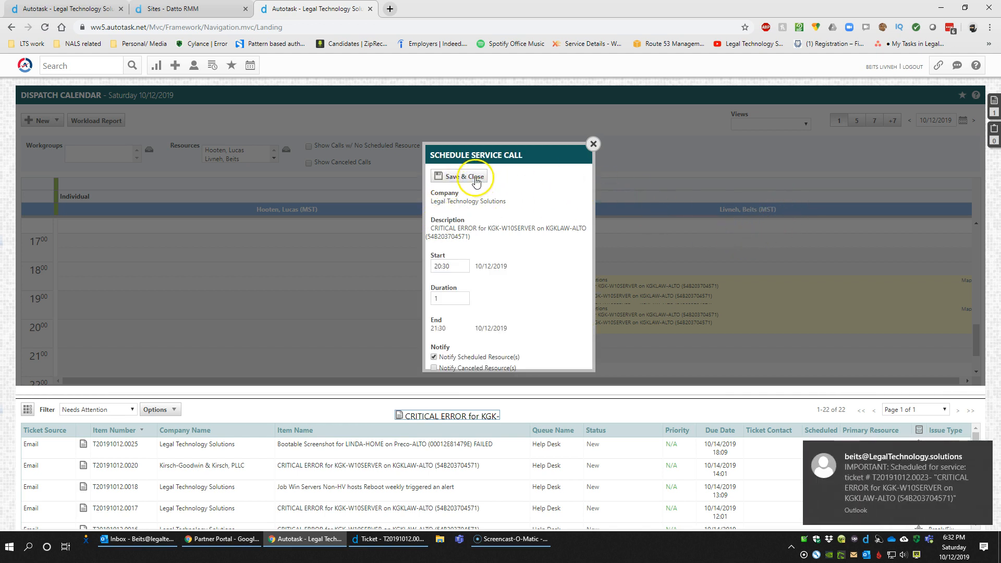
pyautogui.click(460, 177)
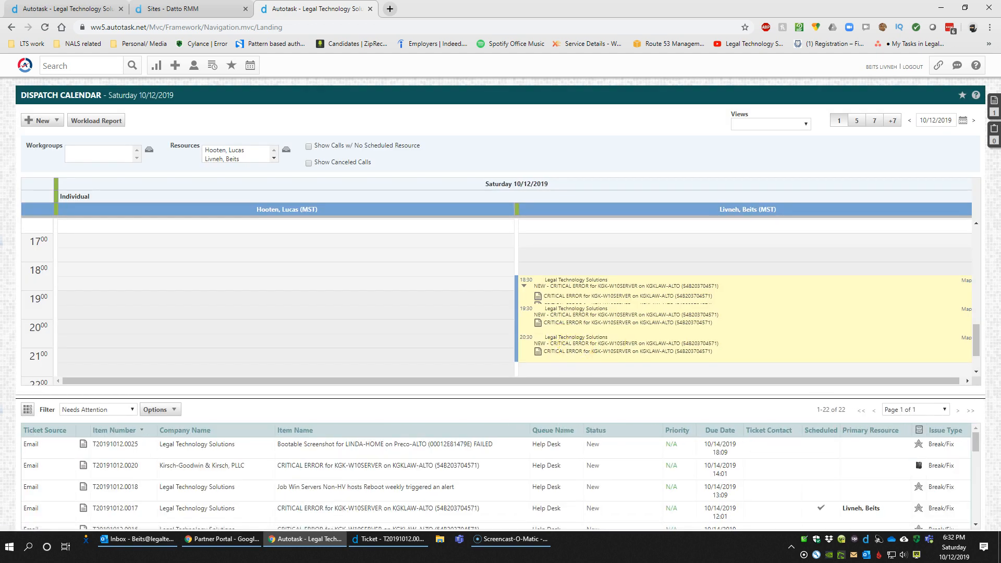
# - Review the evening service calls on the dispatch calendar and the tickets under the Needs Attention filter, dismissing the e-mail notification
pyautogui.moveTo(979, 343); pyautogui.dragTo(978, 348)
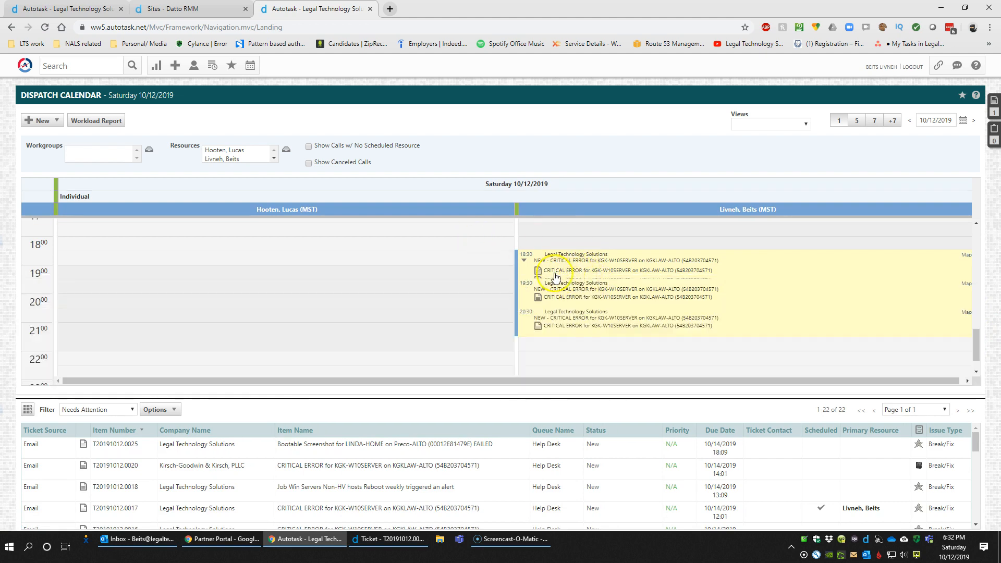
pyautogui.moveTo(561, 275)
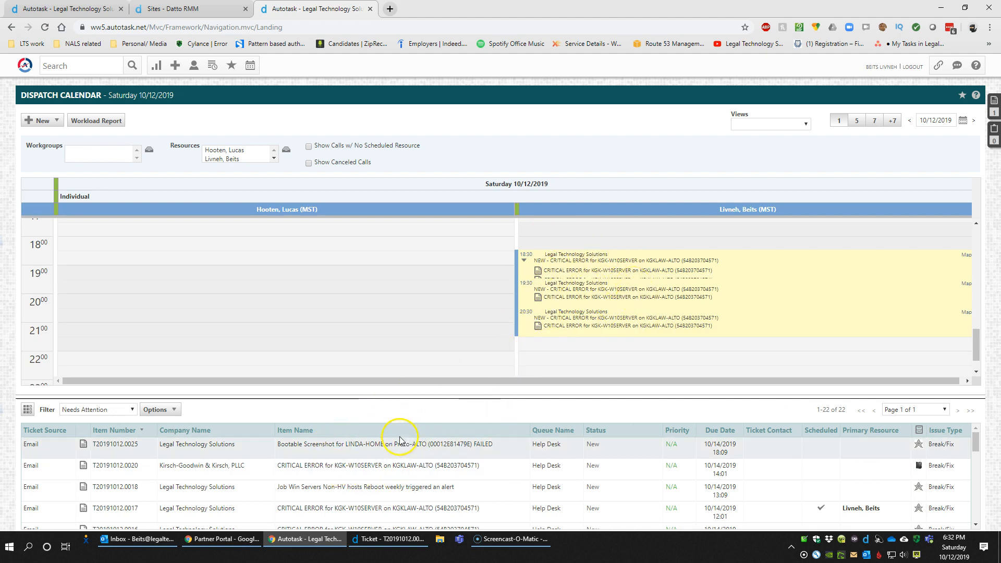
pyautogui.scroll(-1, 343, 477)
pyautogui.scroll(-5, 343, 480)
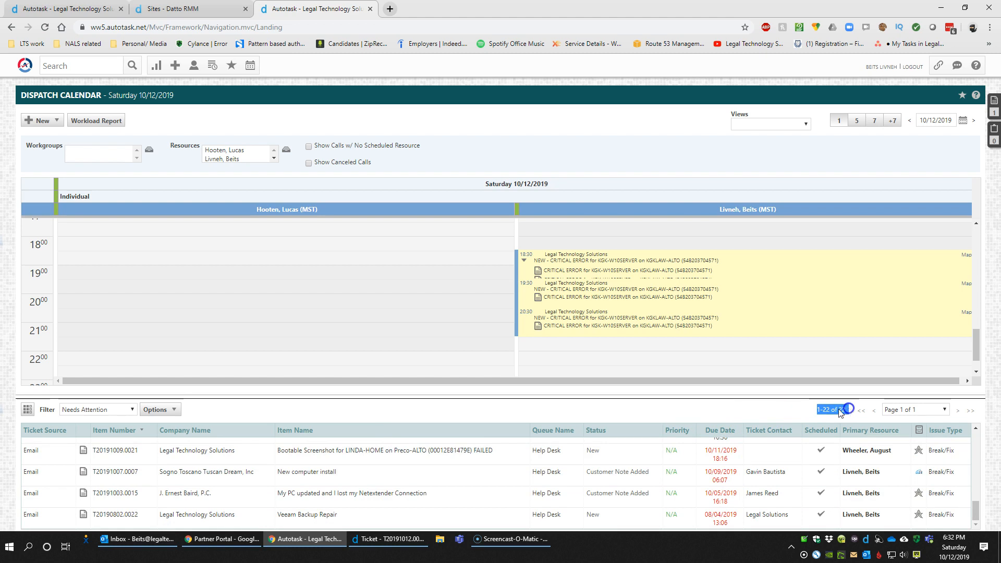
pyautogui.click(87, 413)
pyautogui.click(87, 413)
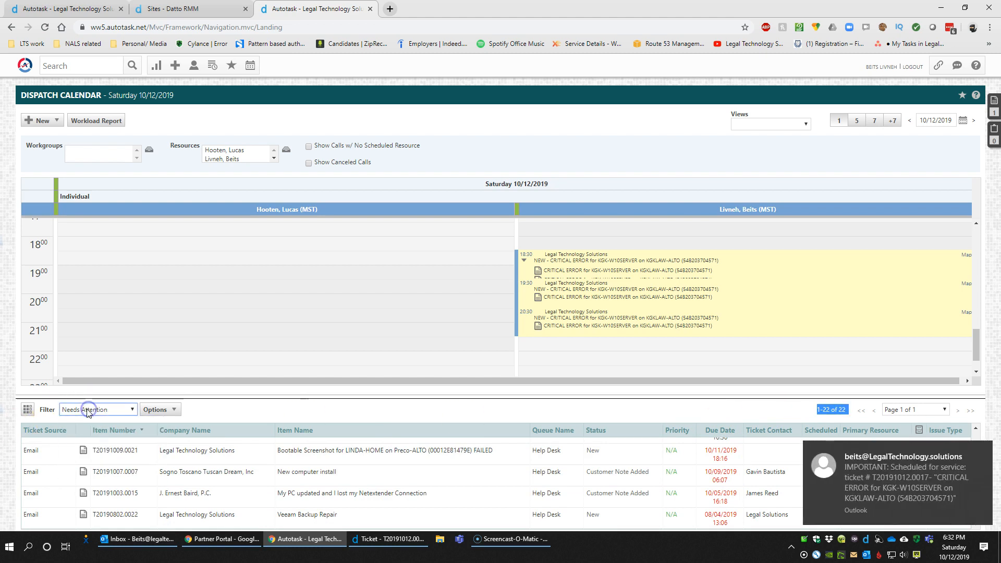
pyautogui.click(983, 451)
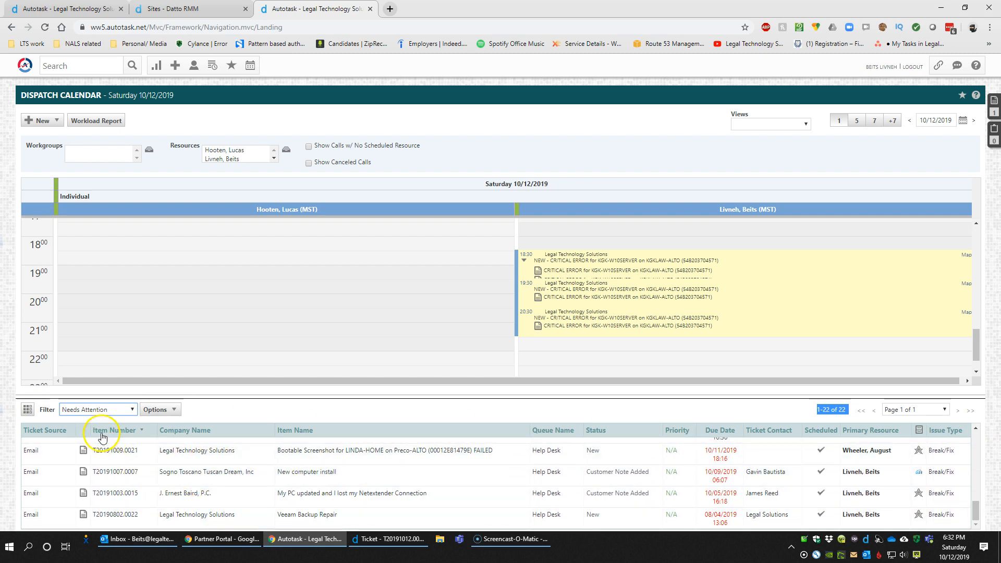
# - Sort the ticket list by item number in ascending order and return it to descending order
pyautogui.click(126, 432)
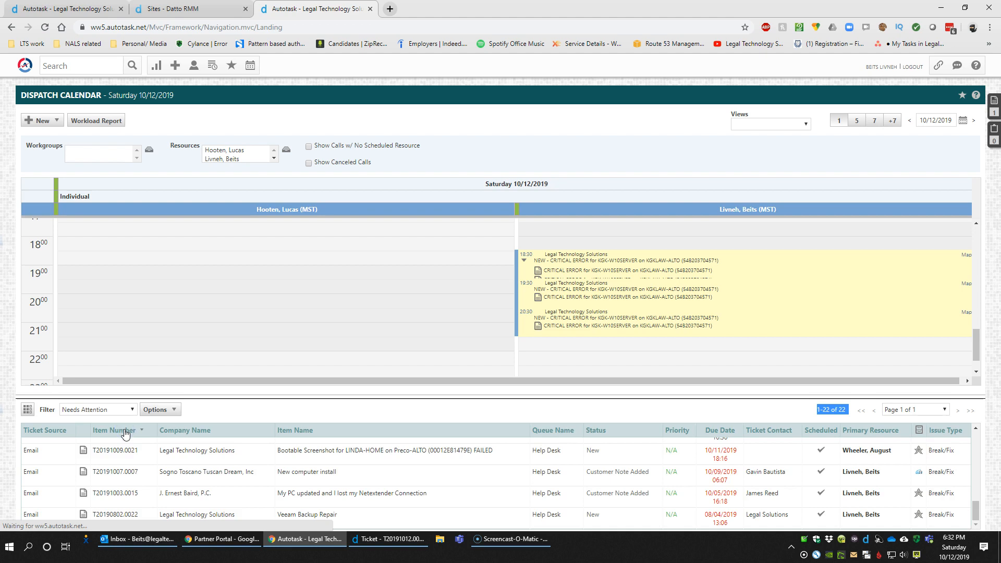
pyautogui.click(109, 449)
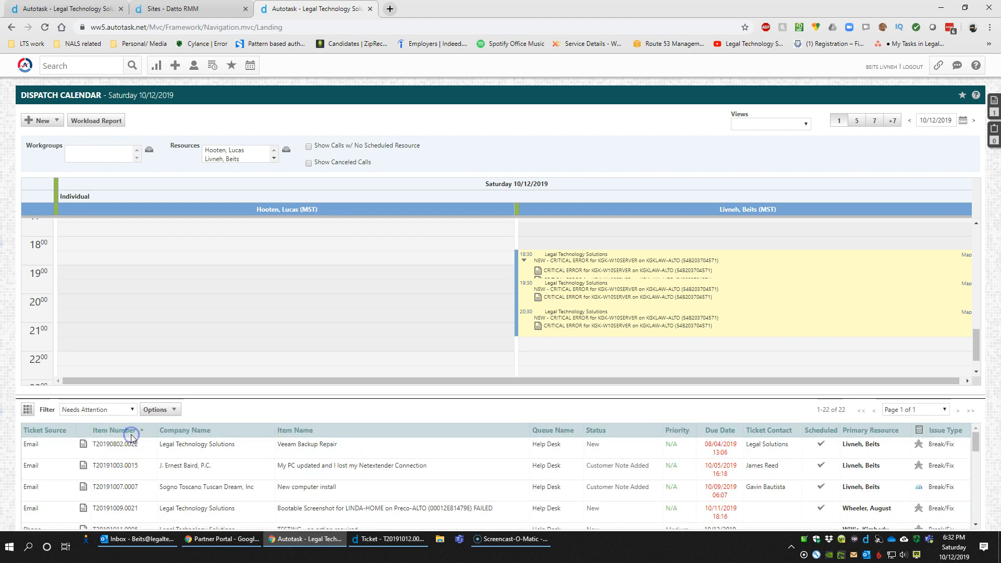
pyautogui.click(132, 432)
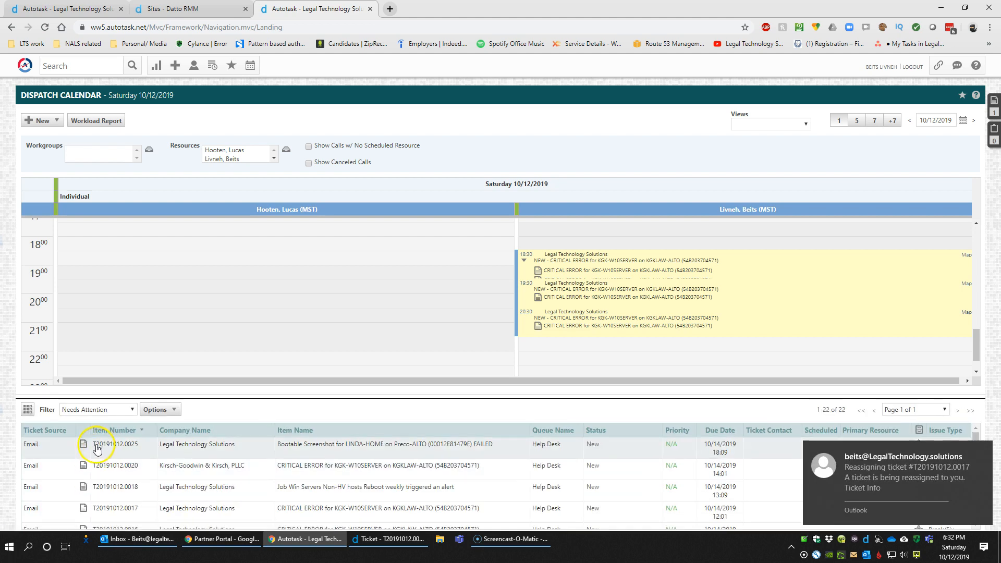
# - Examine the item names, queue, status, priority and due dates of the tickets in the Needs Attention list
pyautogui.scroll(-8, 97, 453)
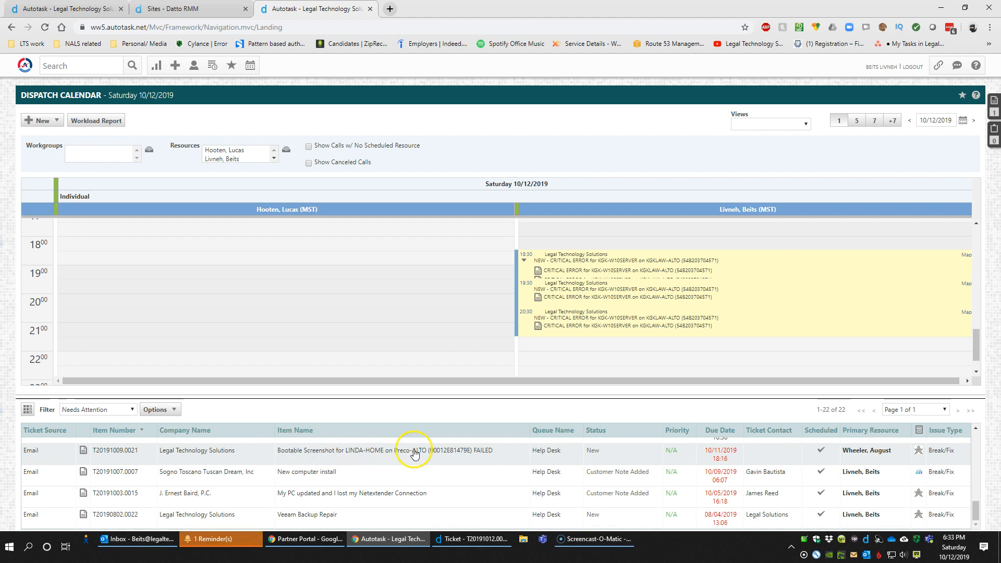
pyautogui.scroll(3, 548, 452)
pyautogui.scroll(5, 572, 465)
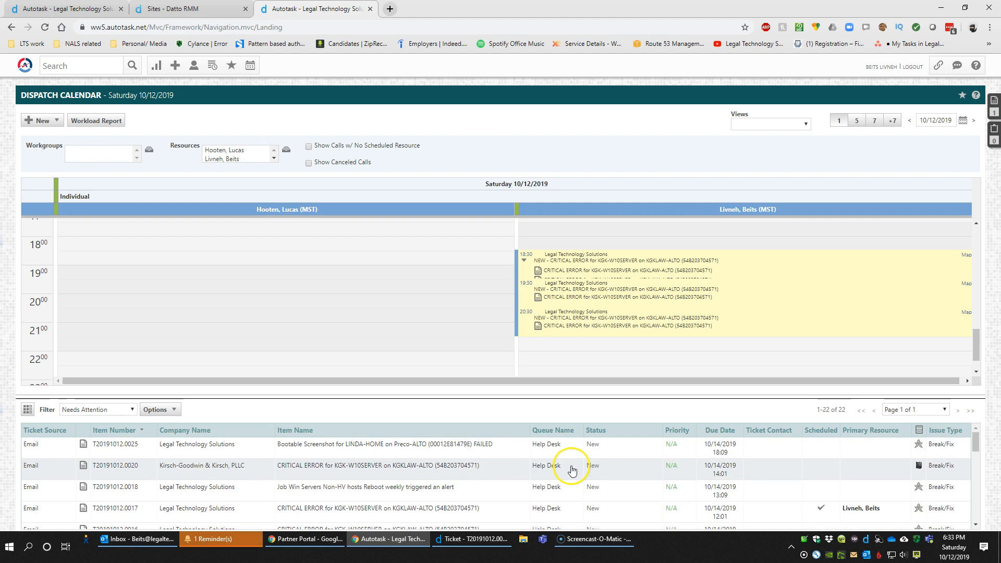
pyautogui.scroll(-5, 572, 470)
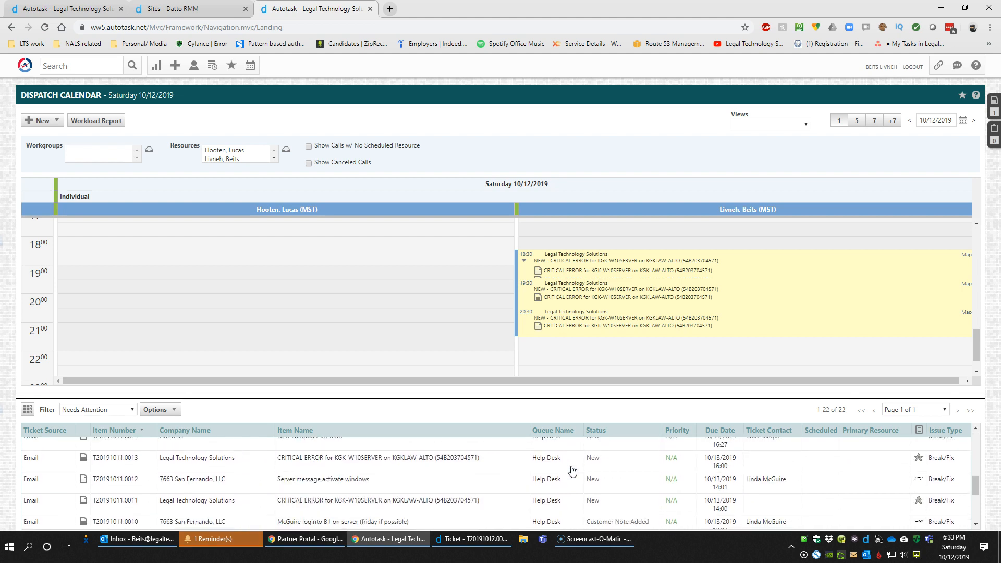
pyautogui.scroll(5, 573, 470)
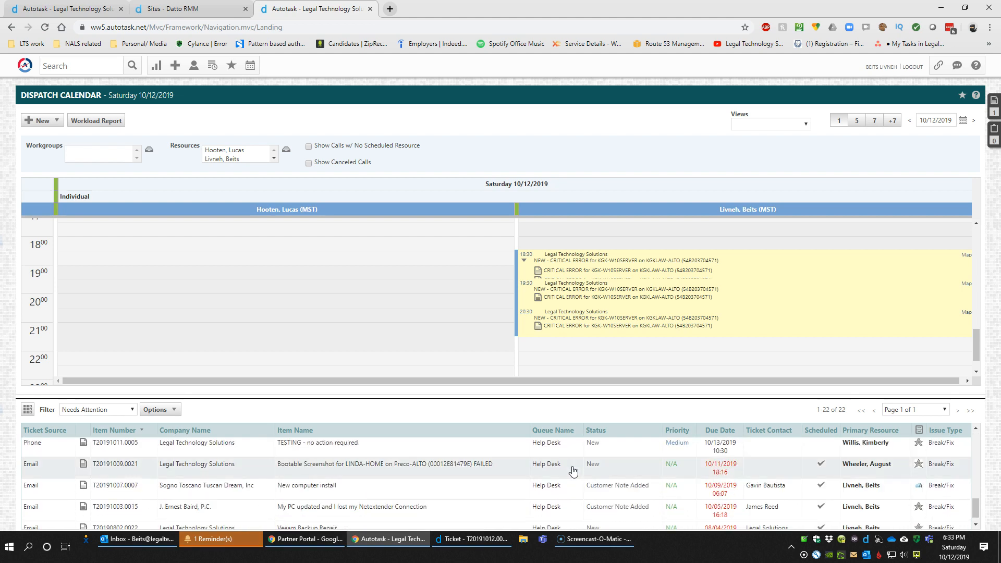
pyautogui.click(680, 488)
pyautogui.scroll(-10, 688, 458)
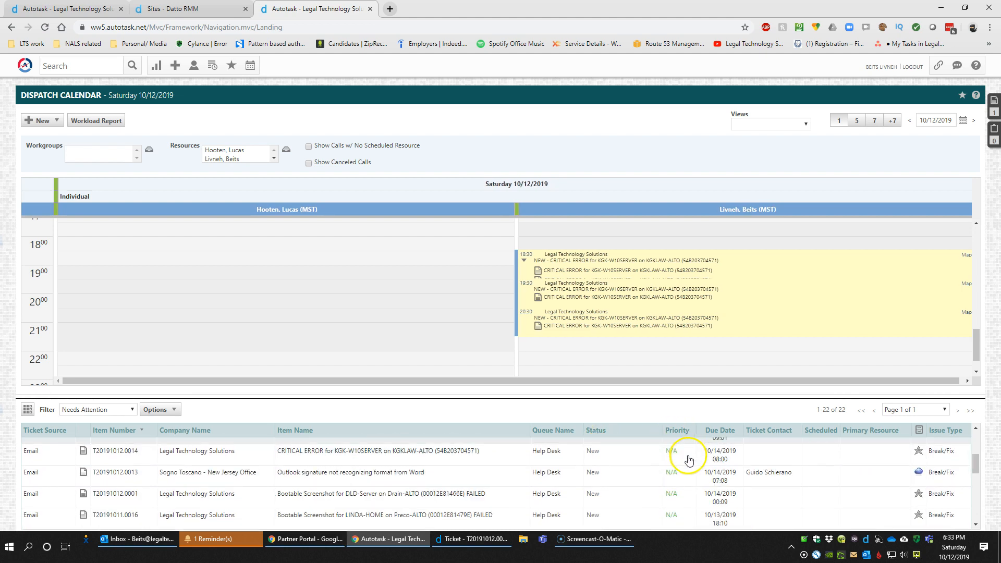
pyautogui.scroll(3, 686, 465)
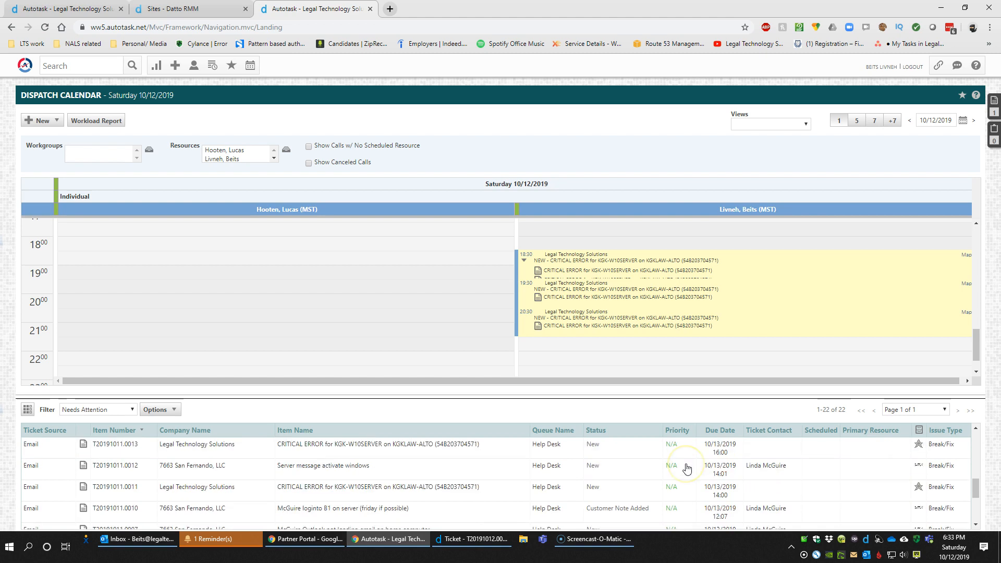
pyautogui.moveTo(974, 492); pyautogui.dragTo(974, 505)
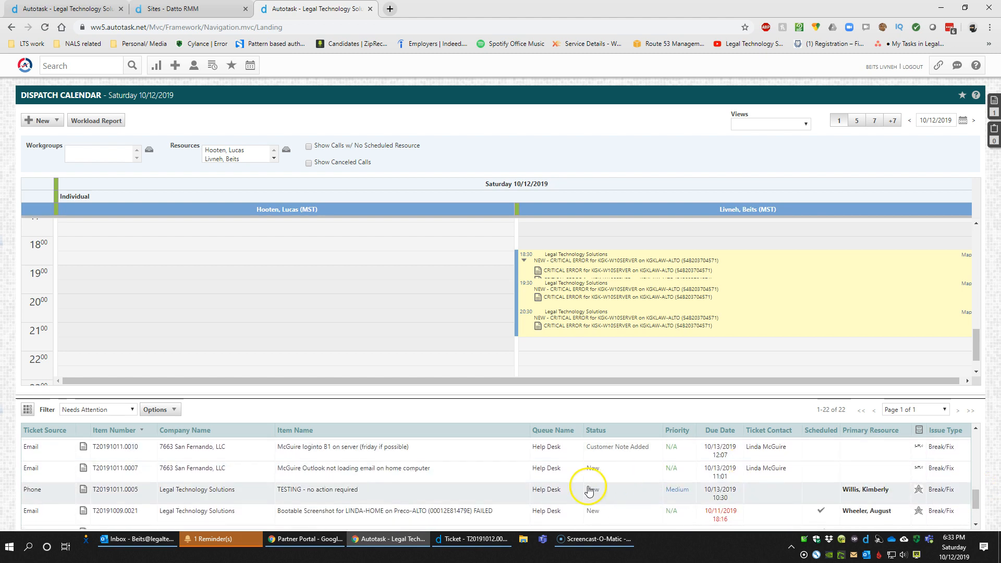
pyautogui.scroll(-3, 697, 493)
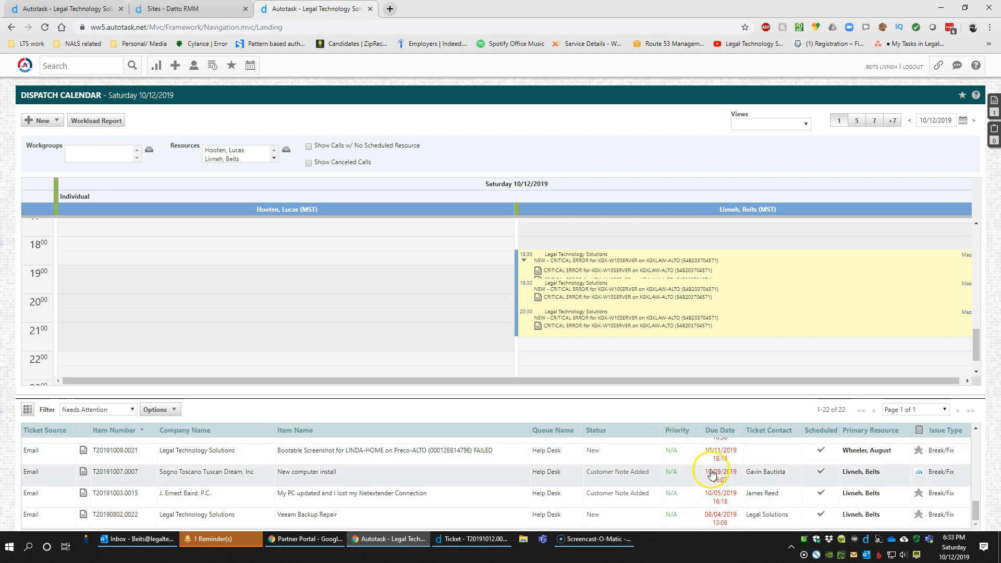
pyautogui.scroll(3, 714, 473)
pyautogui.scroll(3, 718, 474)
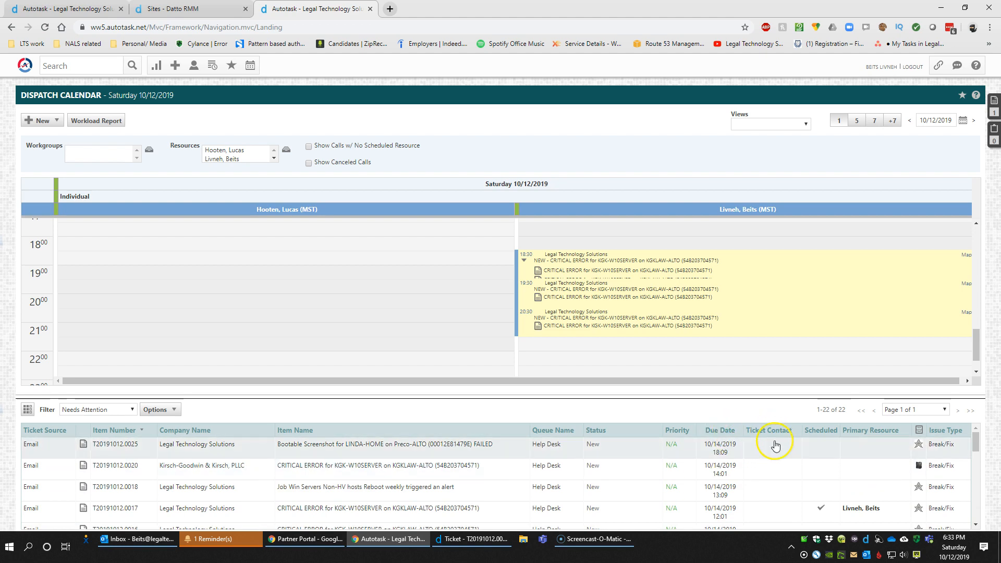
# - Examine the contacts, scheduling, primary resources, contract types and company names of the tickets in the Needs Attention list
pyautogui.scroll(-3, 767, 448)
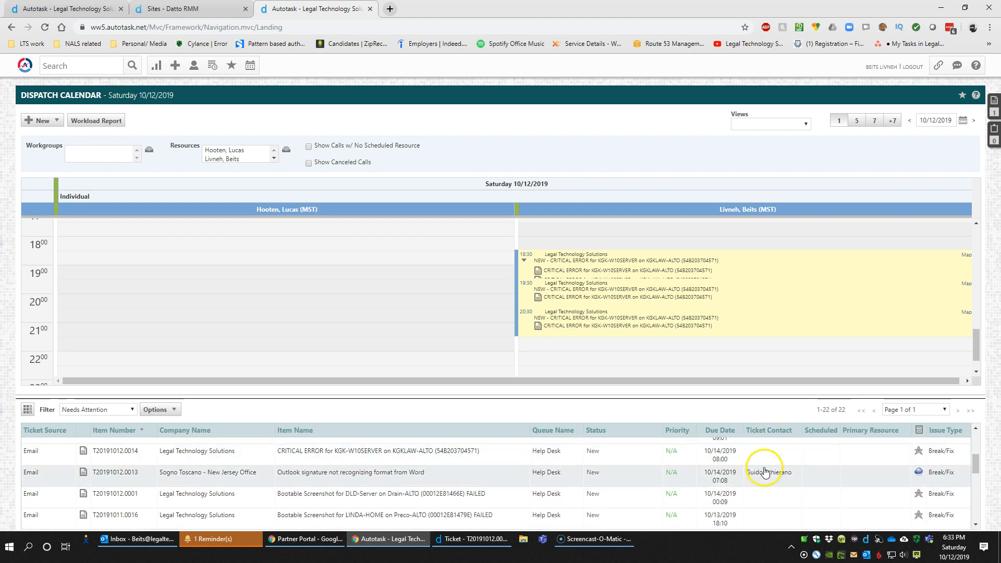
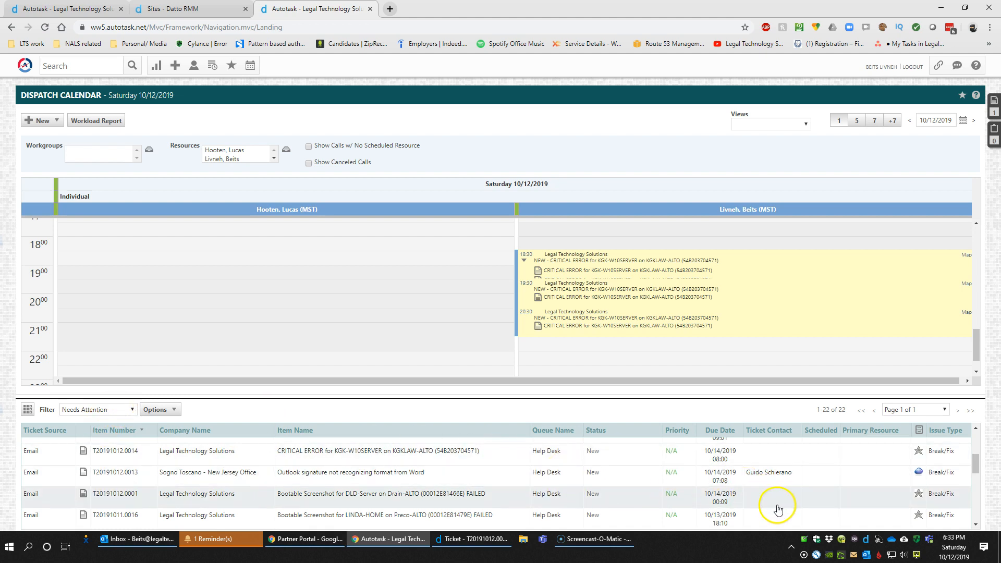
pyautogui.scroll(-5, 647, 493)
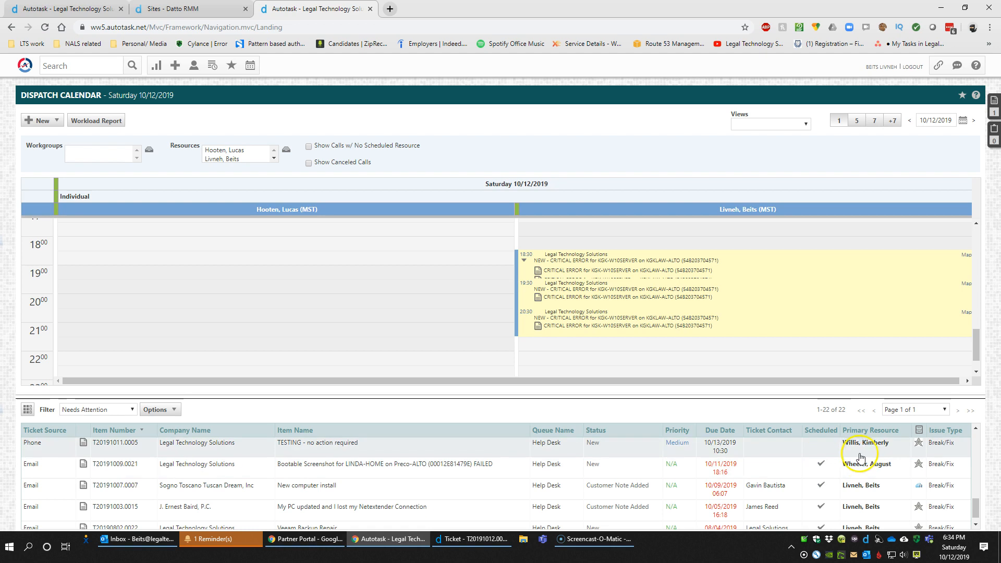
pyautogui.scroll(-1, 868, 498)
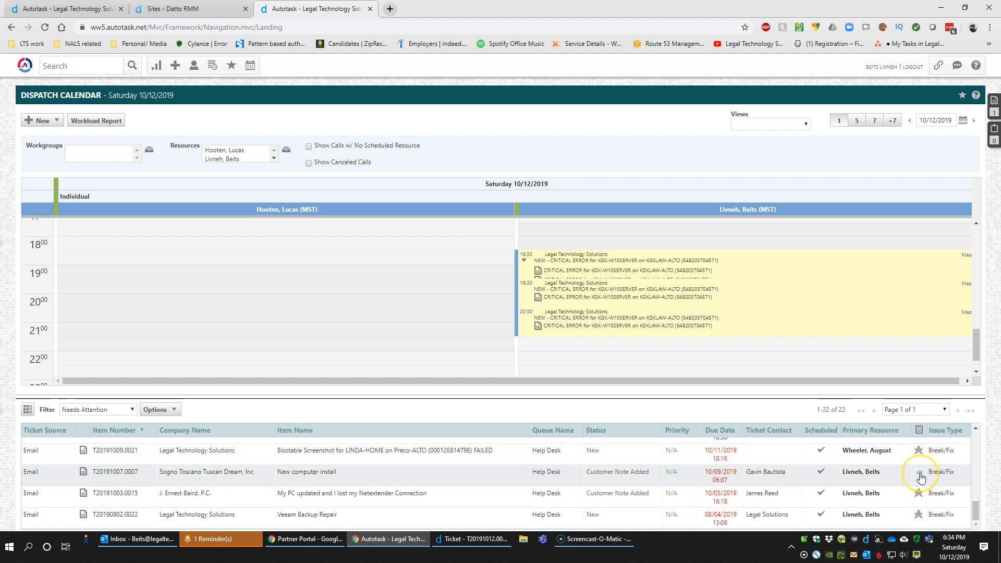
pyautogui.scroll(5, 921, 477)
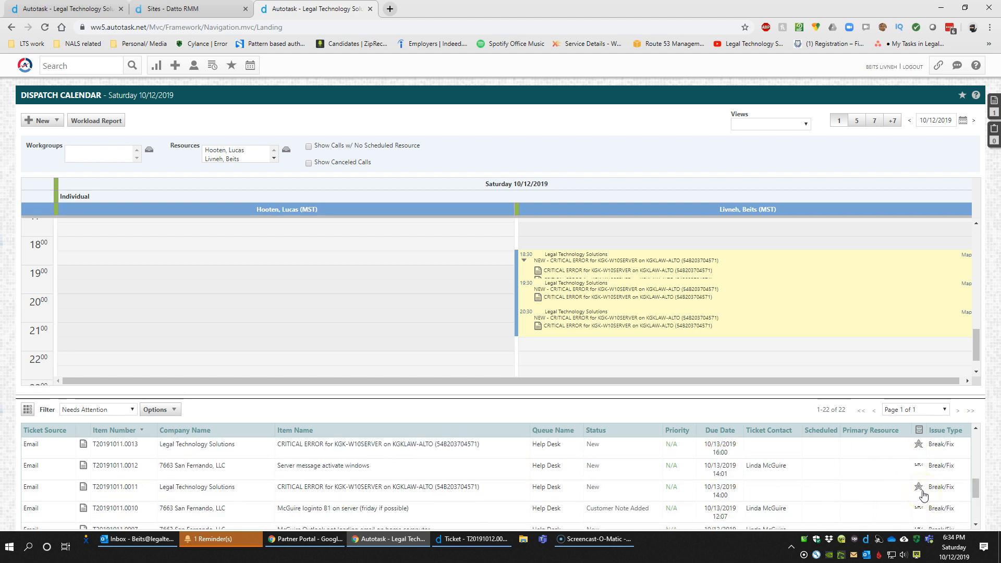
pyautogui.scroll(-3, 921, 480)
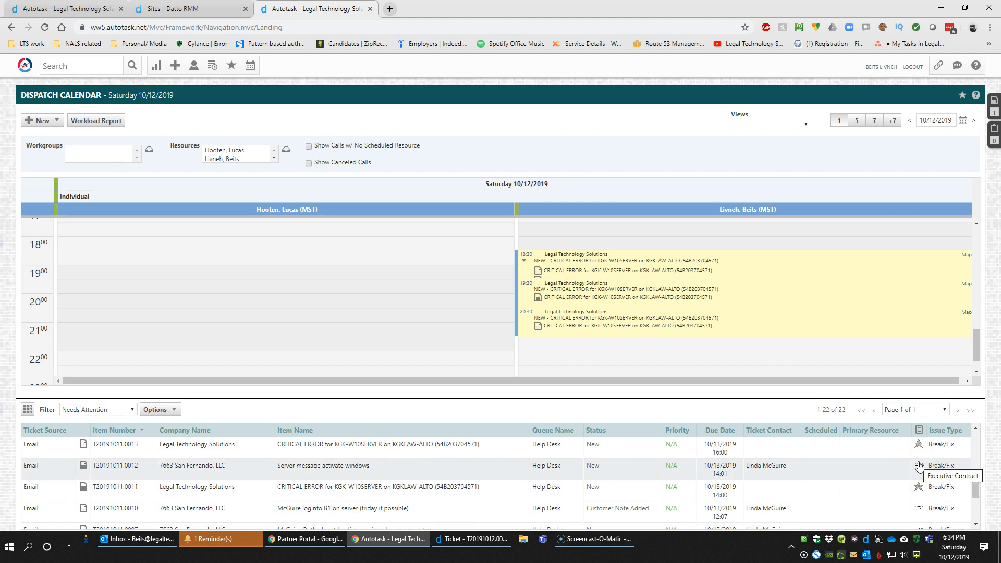
pyautogui.scroll(8, 919, 468)
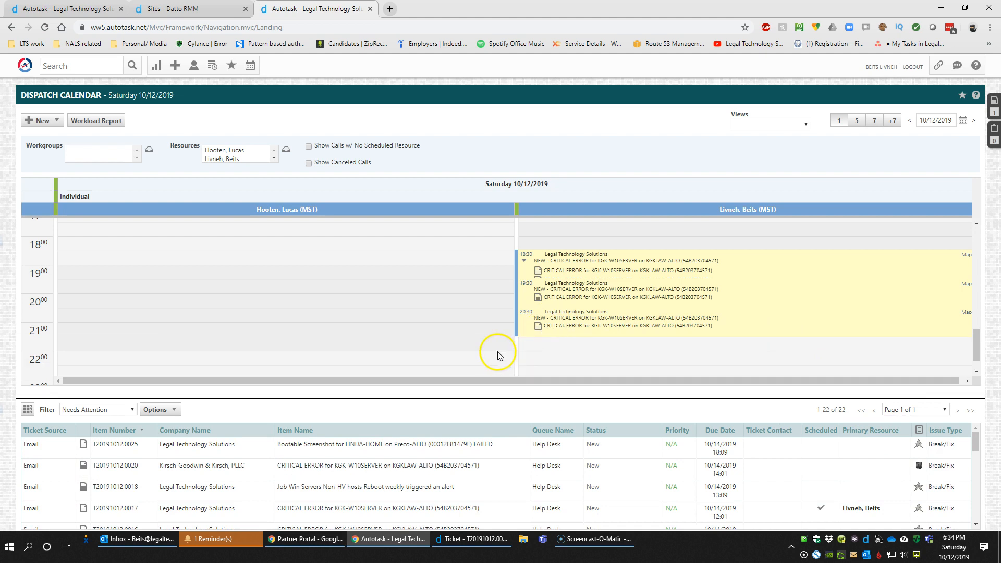
pyautogui.scroll(-8, 424, 469)
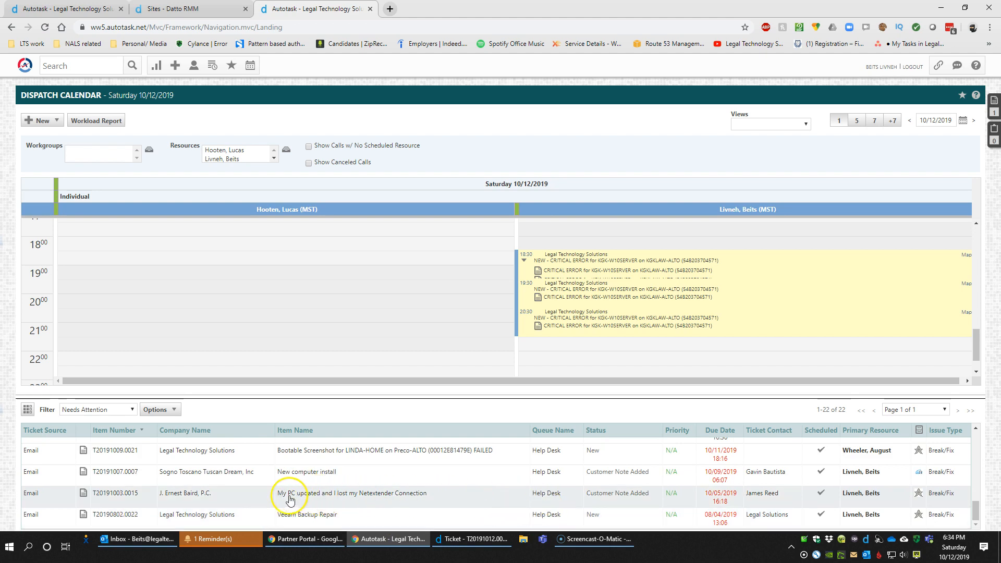
pyautogui.scroll(3, 205, 496)
pyautogui.scroll(-4, 207, 497)
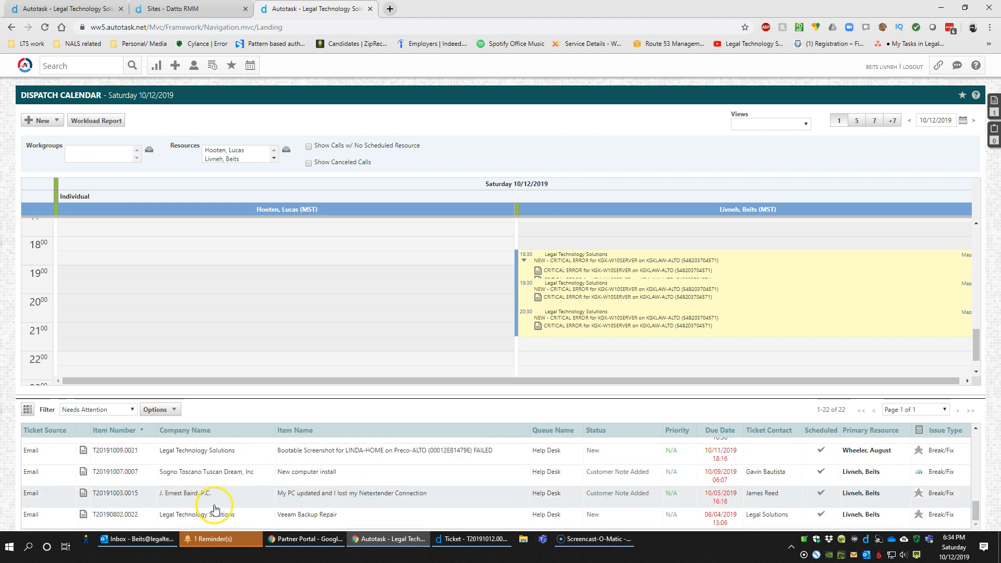
pyautogui.scroll(5, 229, 515)
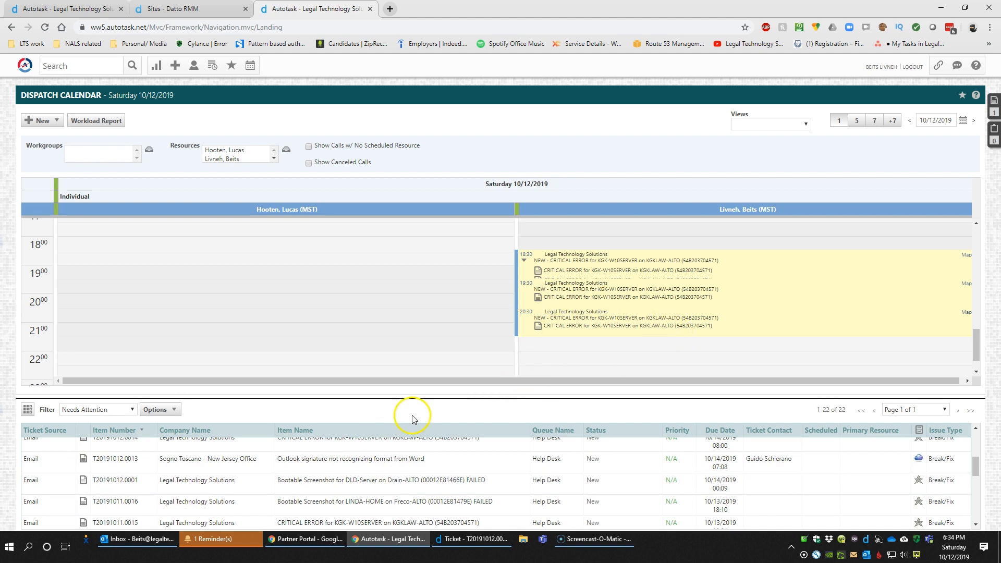
pyautogui.moveTo(205, 502); pyautogui.dragTo(232, 505)
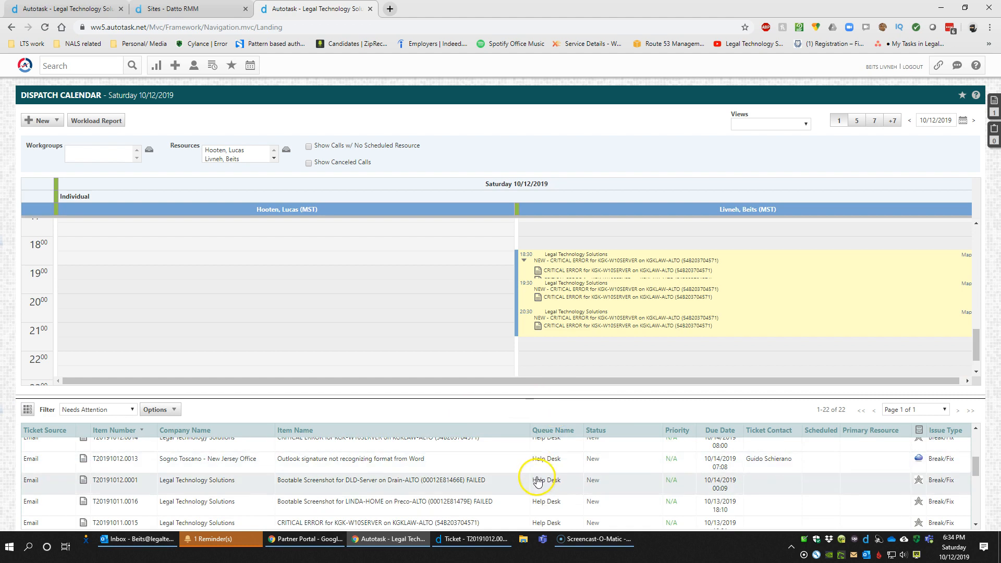
# - Enlarge the ticket list area and check the details and available actions of the 18:30 service call
pyautogui.moveTo(499, 398); pyautogui.dragTo(495, 358)
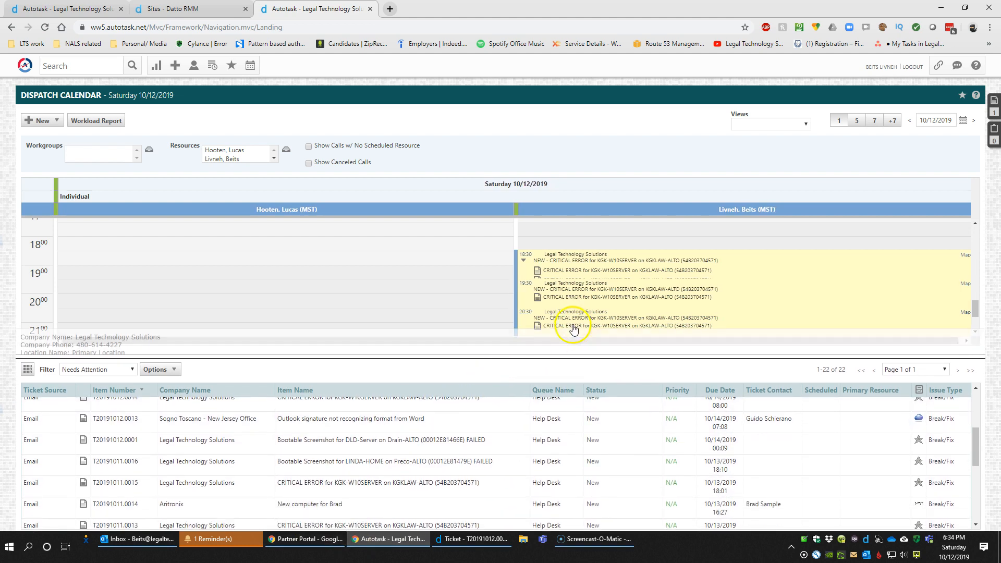
pyautogui.moveTo(570, 275)
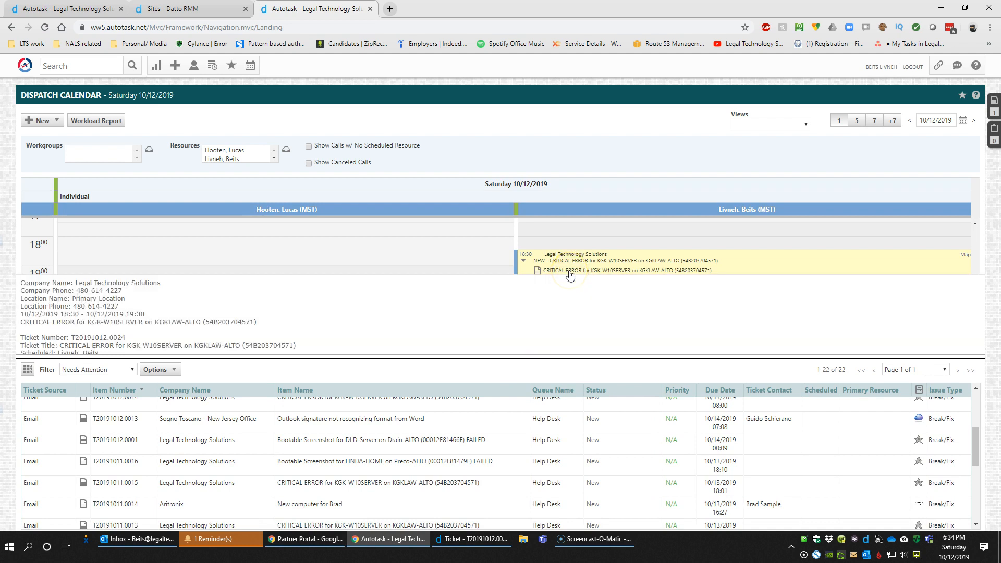
pyautogui.rightClick(574, 256)
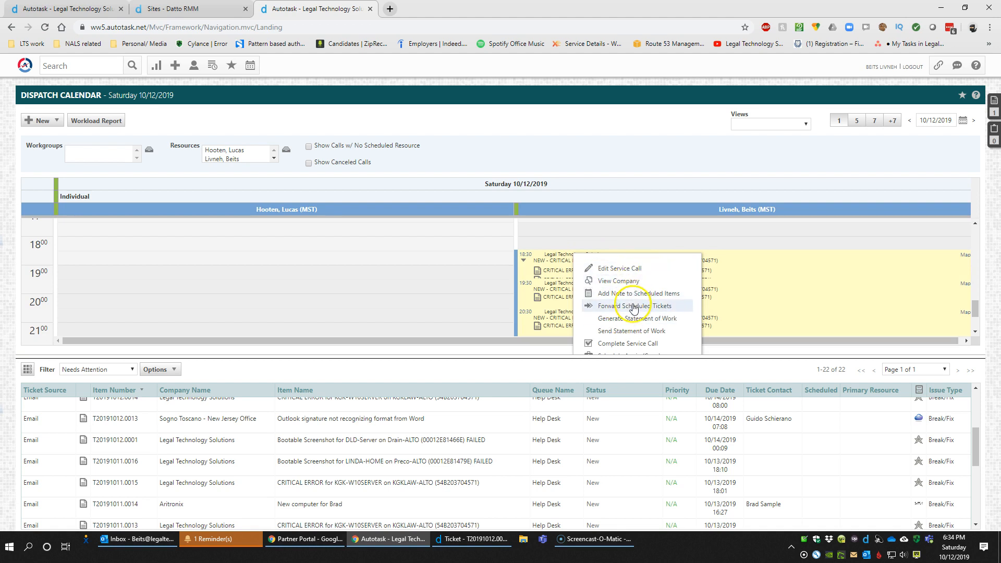
pyautogui.click(558, 270)
pyautogui.moveTo(541, 305)
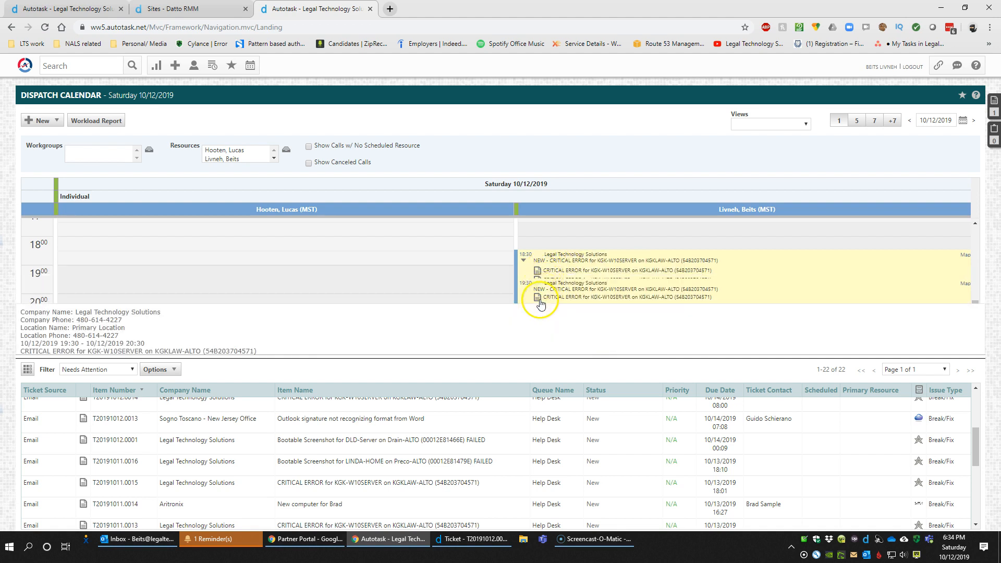
# - Open a new note for the ticket in the 18:30 service call and move its window clear of the screen edge
pyautogui.rightClick(599, 300)
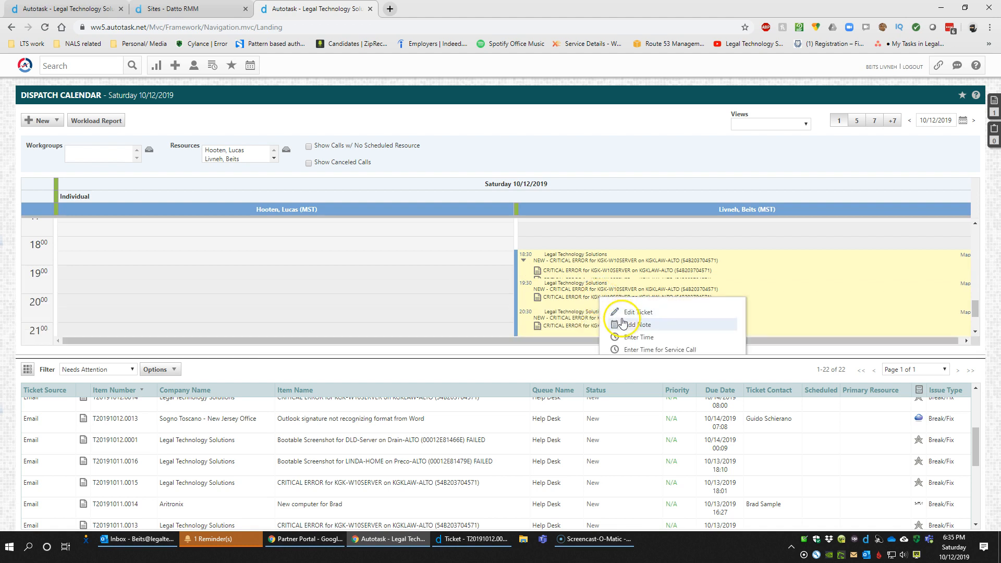
pyautogui.rightClick(585, 270)
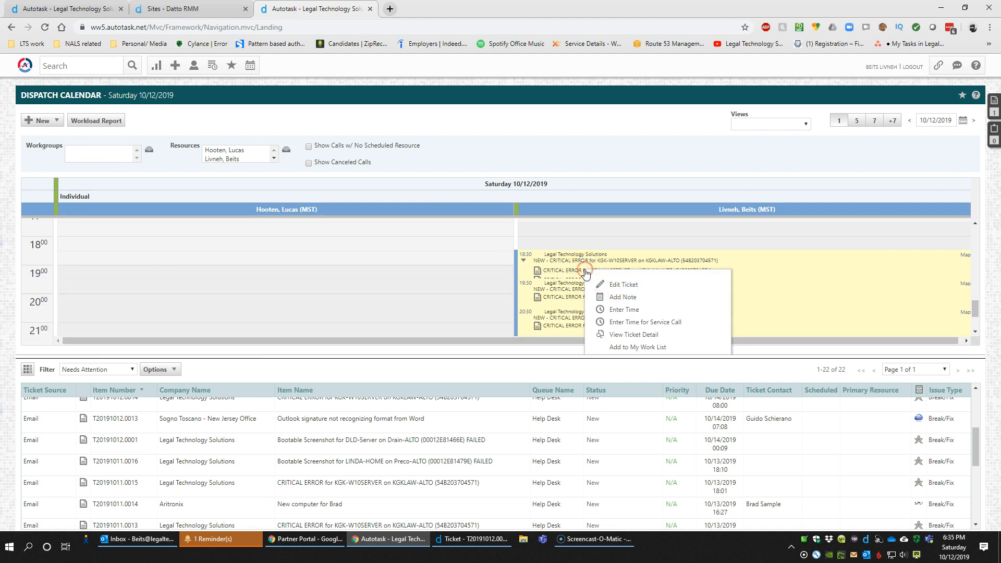
pyautogui.click(629, 297)
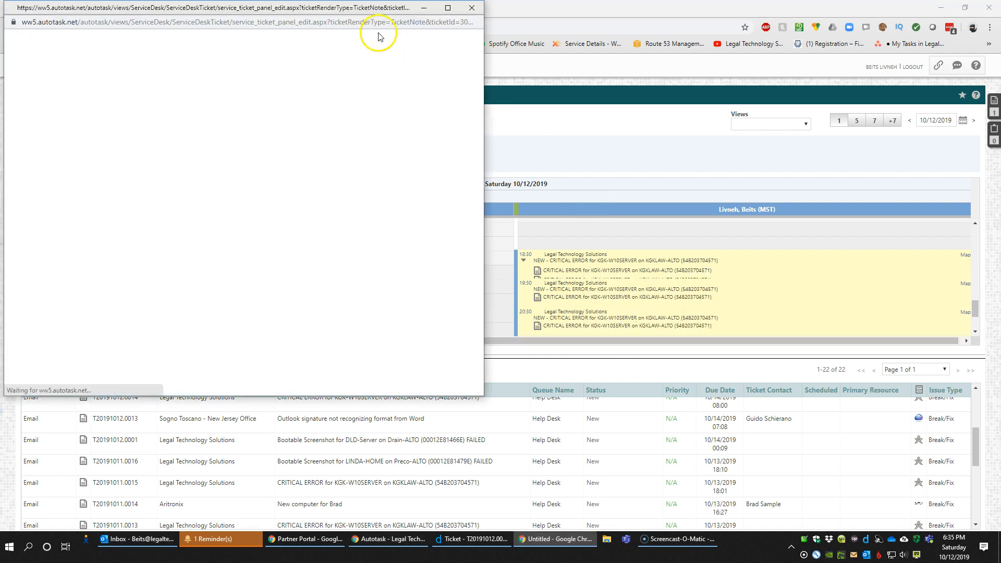
pyautogui.moveTo(361, 8); pyautogui.dragTo(651, 50)
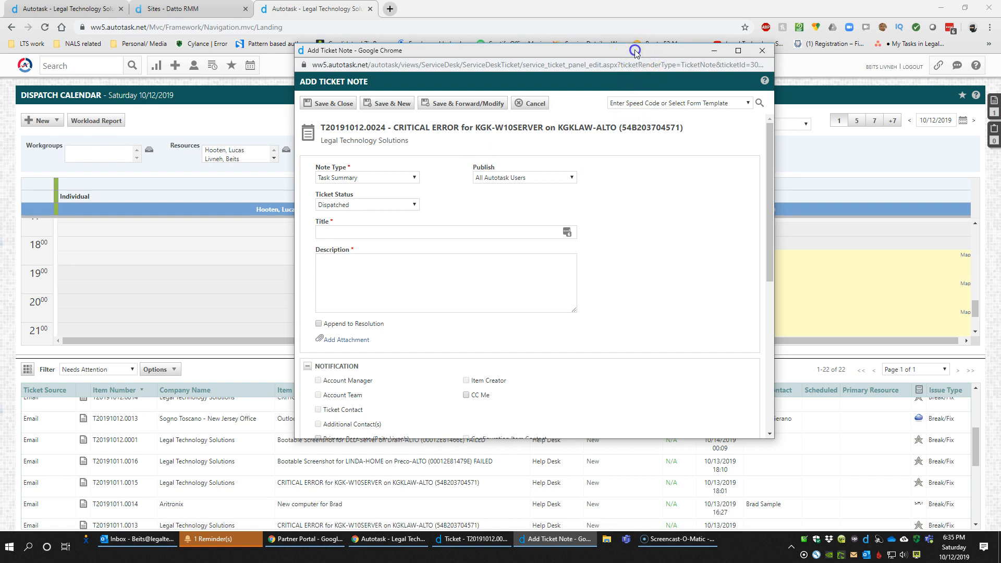
pyautogui.moveTo(637, 58); pyautogui.dragTo(649, 42)
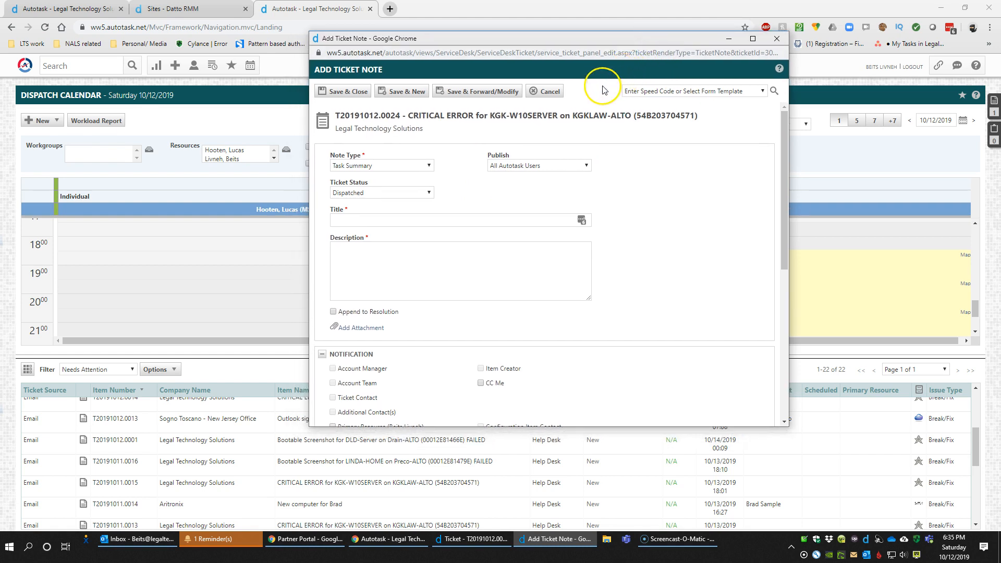
# - Examine the note's title, description and resolution fields and its notification recipients and email template
pyautogui.click(404, 220)
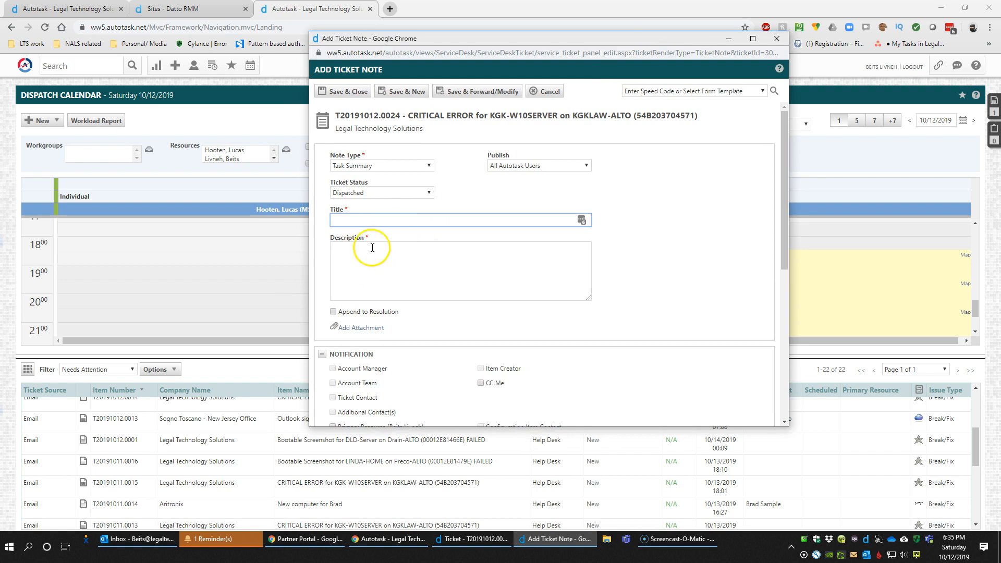
pyautogui.click(364, 218)
pyautogui.click(427, 260)
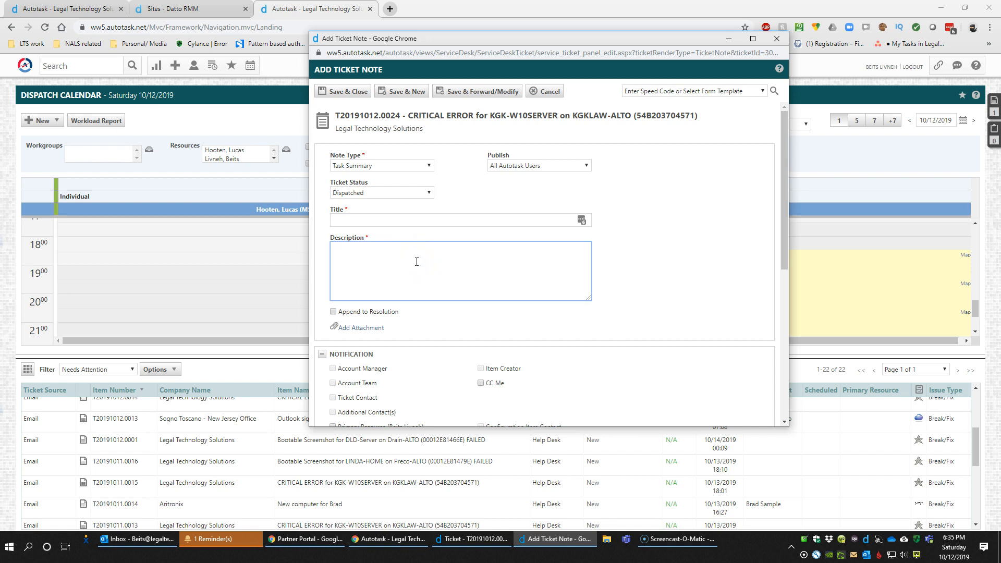
pyautogui.click(386, 315)
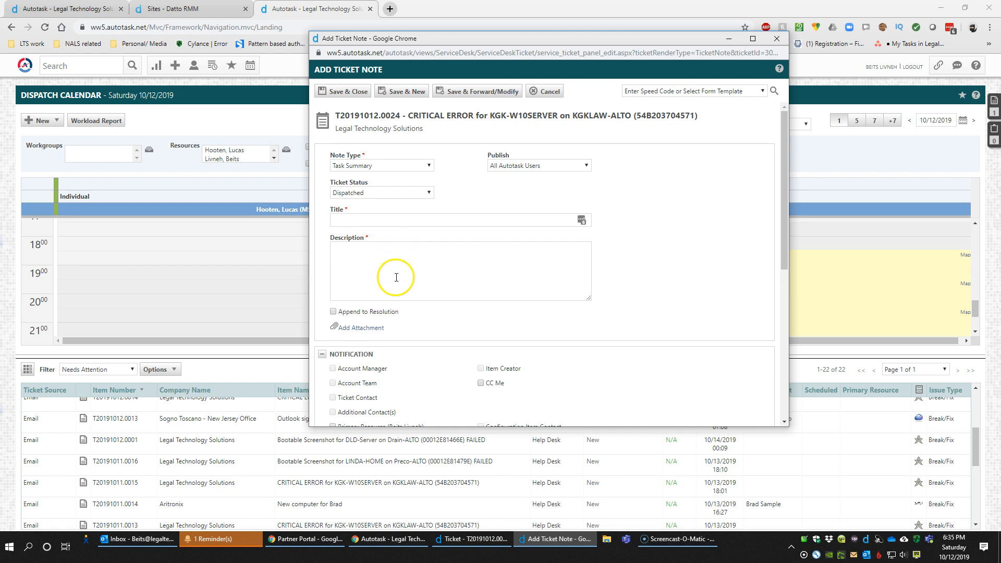
pyautogui.scroll(-5, 392, 344)
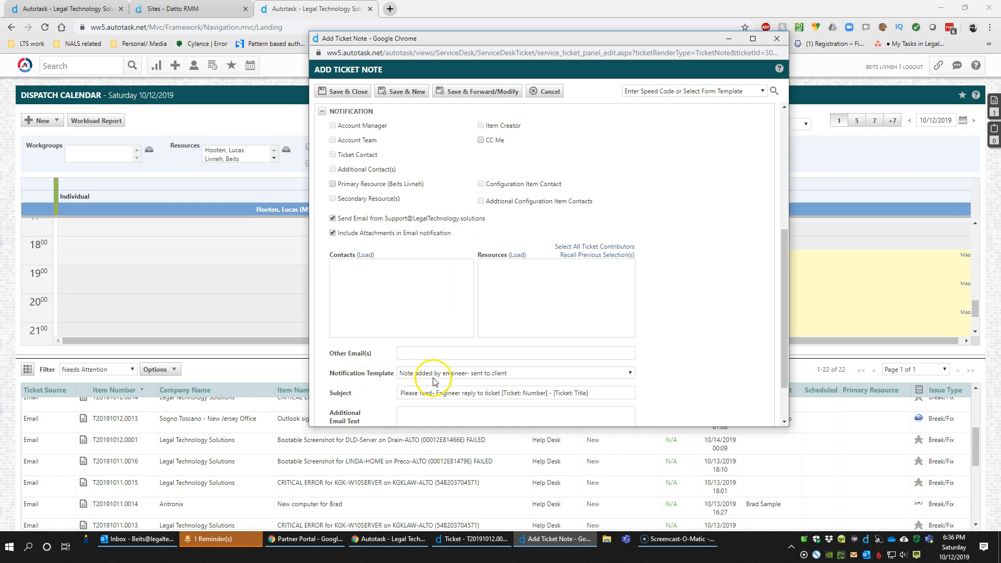
pyautogui.click(414, 373)
pyautogui.click(414, 372)
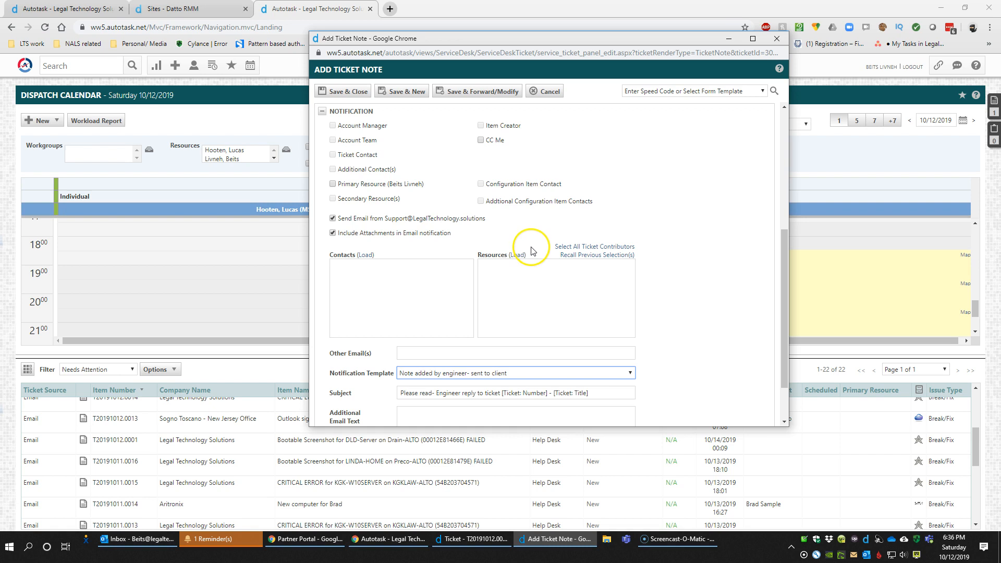
pyautogui.scroll(2, 529, 256)
pyautogui.scroll(2, 530, 257)
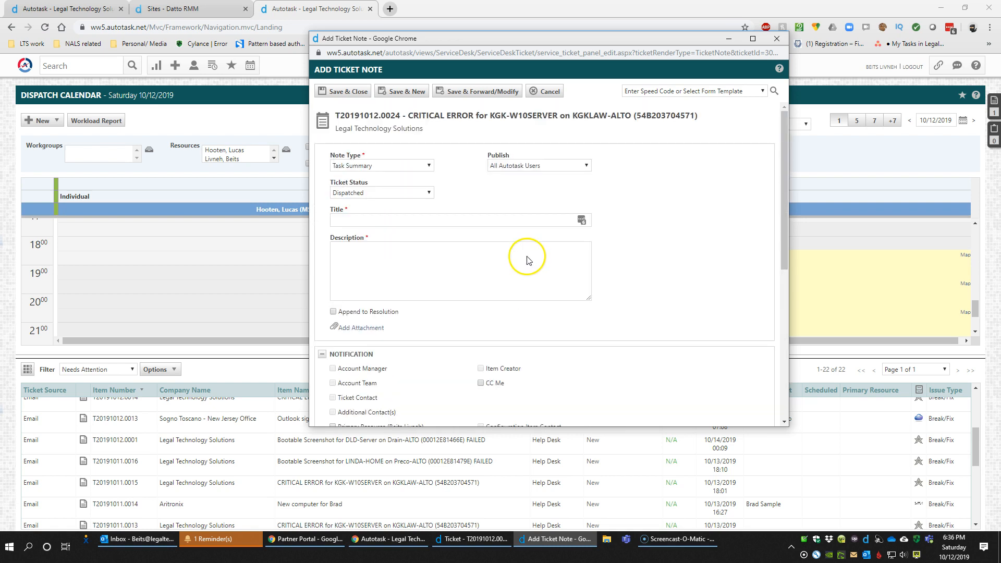
# - Check which ticket statuses the note offers and review its description and notification settings again
pyautogui.click(391, 216)
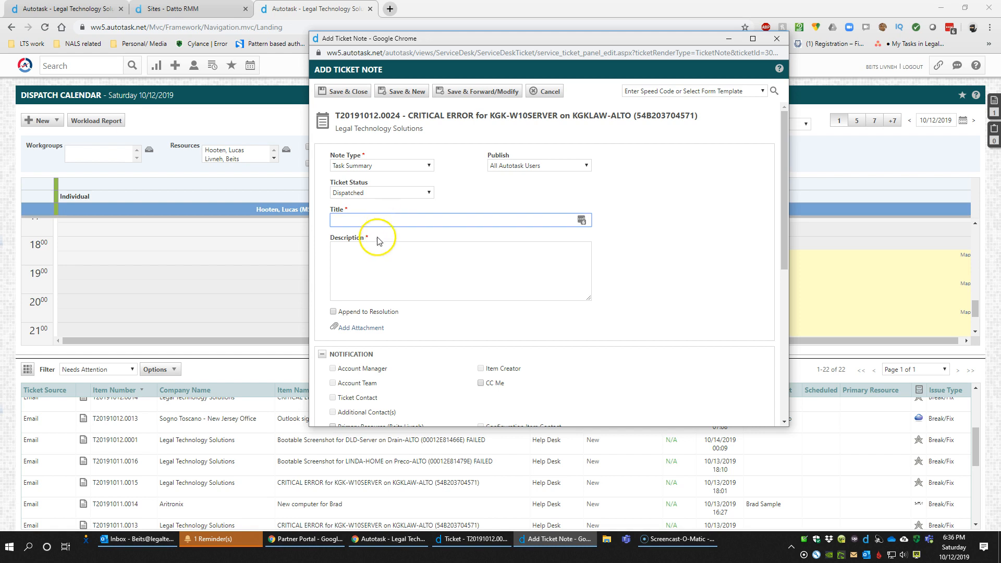
pyautogui.click(354, 261)
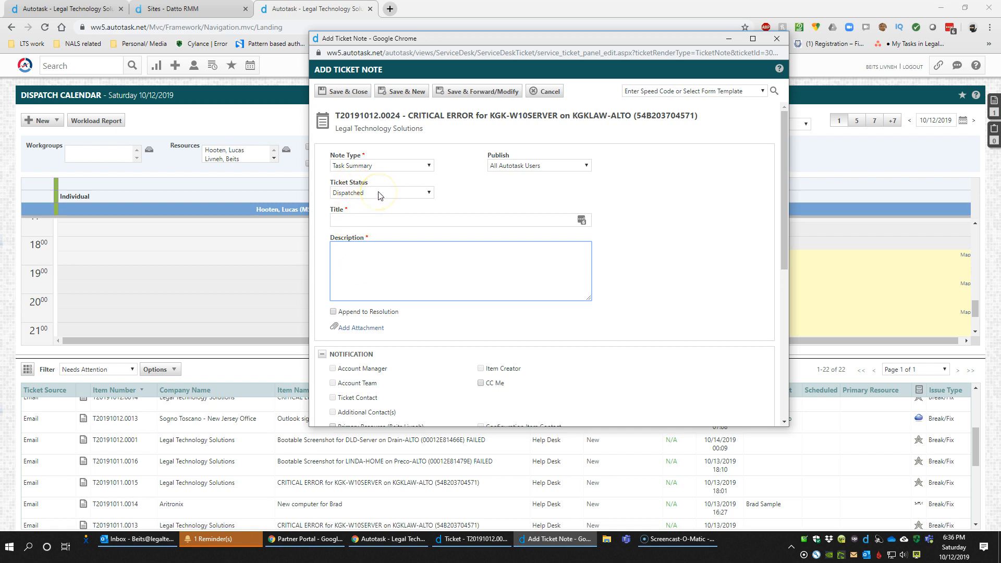
pyautogui.click(381, 194)
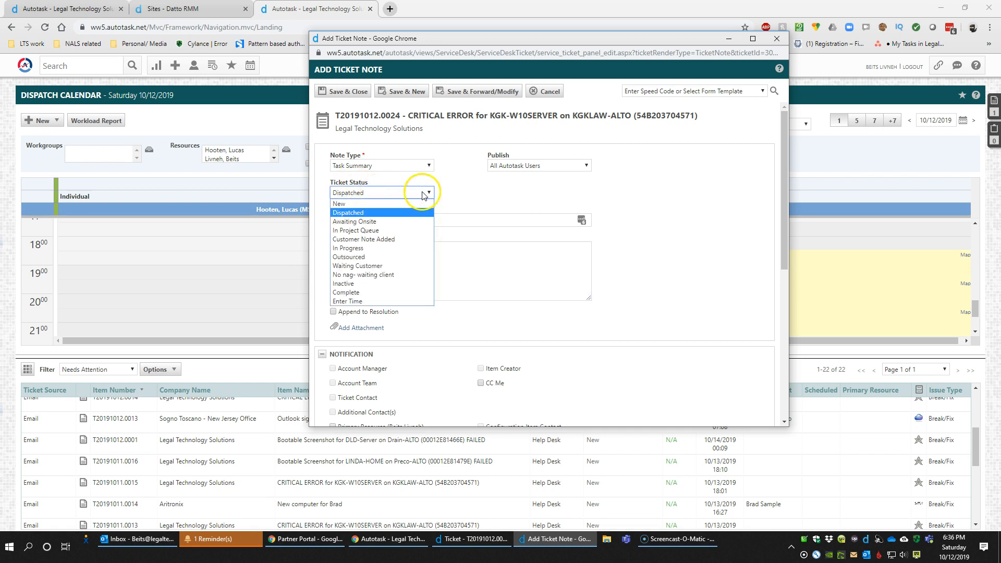
pyautogui.click(494, 192)
pyautogui.scroll(-1, 386, 266)
pyautogui.scroll(-4, 386, 275)
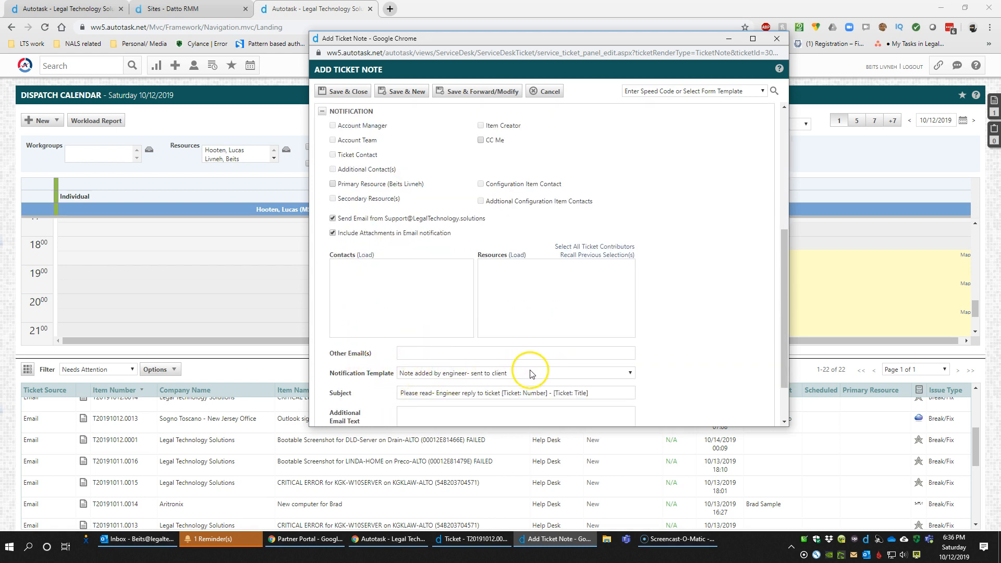
pyautogui.scroll(-1, 483, 354)
pyautogui.scroll(5, 475, 357)
pyautogui.scroll(2, 480, 360)
pyautogui.click(403, 270)
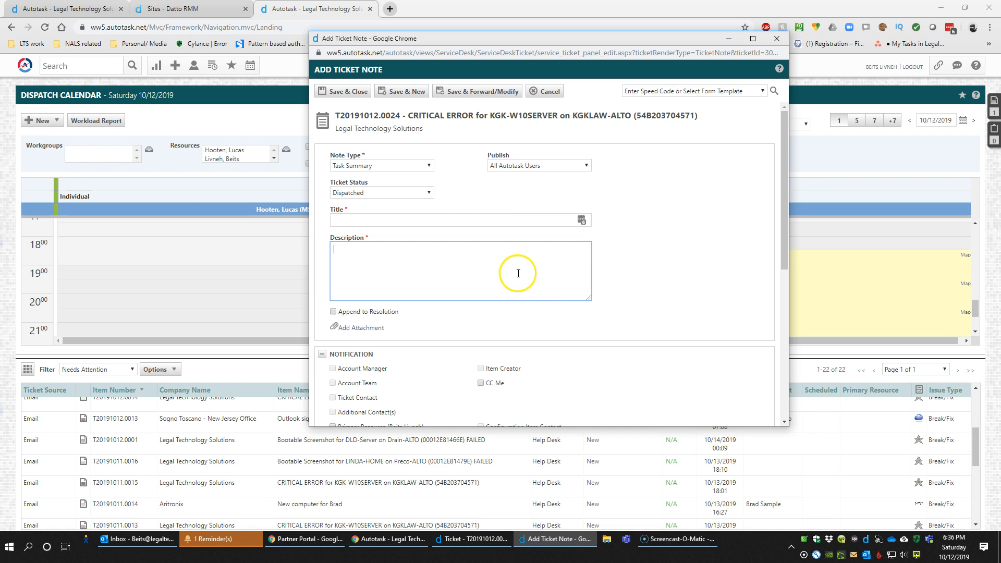
# - Set the note's ticket status to Waiting Customer
pyautogui.tripleClick(357, 182)
pyautogui.click(373, 193)
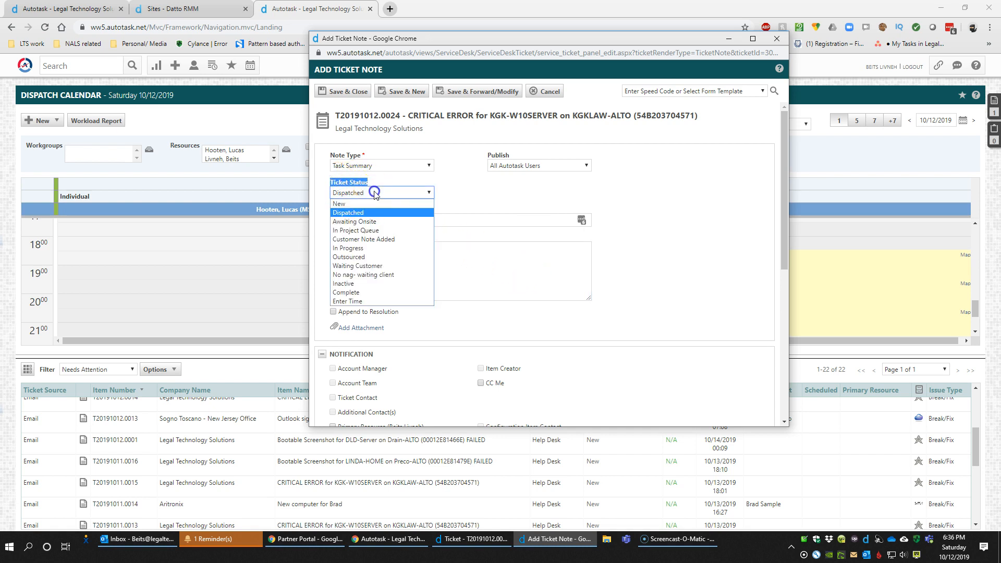
pyautogui.click(391, 266)
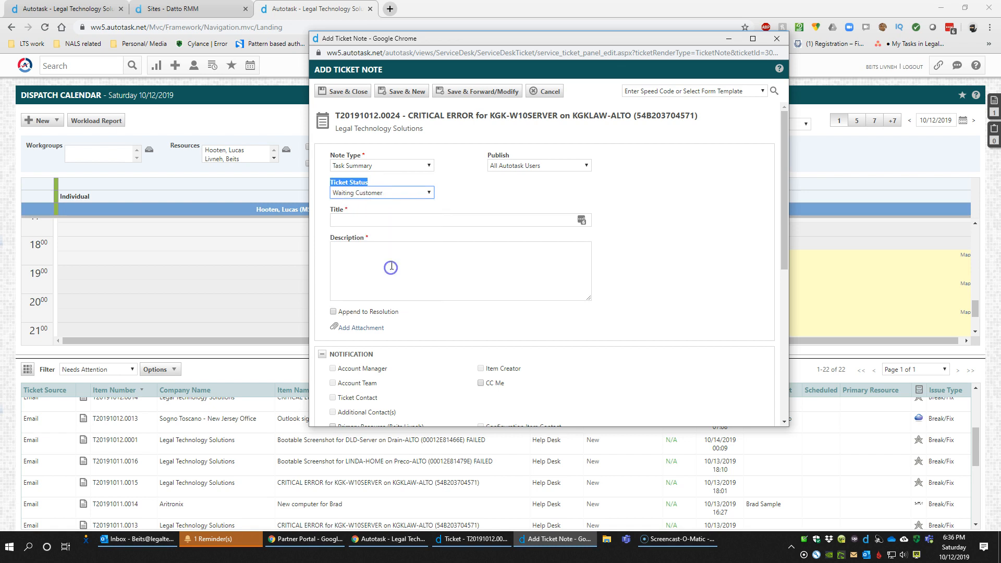
pyautogui.click(388, 192)
pyautogui.click(376, 192)
# - Apply the "On It - We're On It- update to client" form template and review its message and notification settings
pyautogui.click(735, 92)
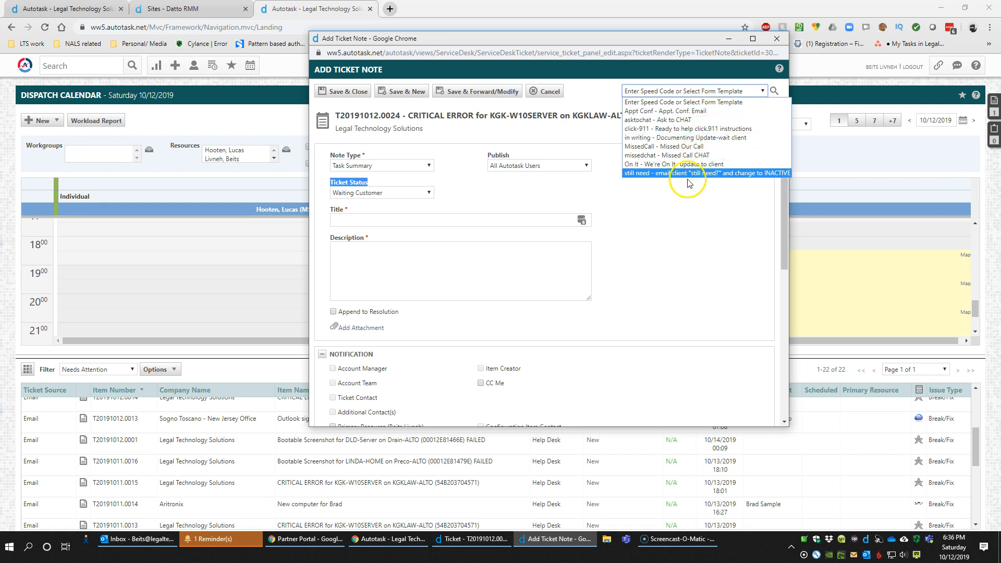
pyautogui.click(662, 165)
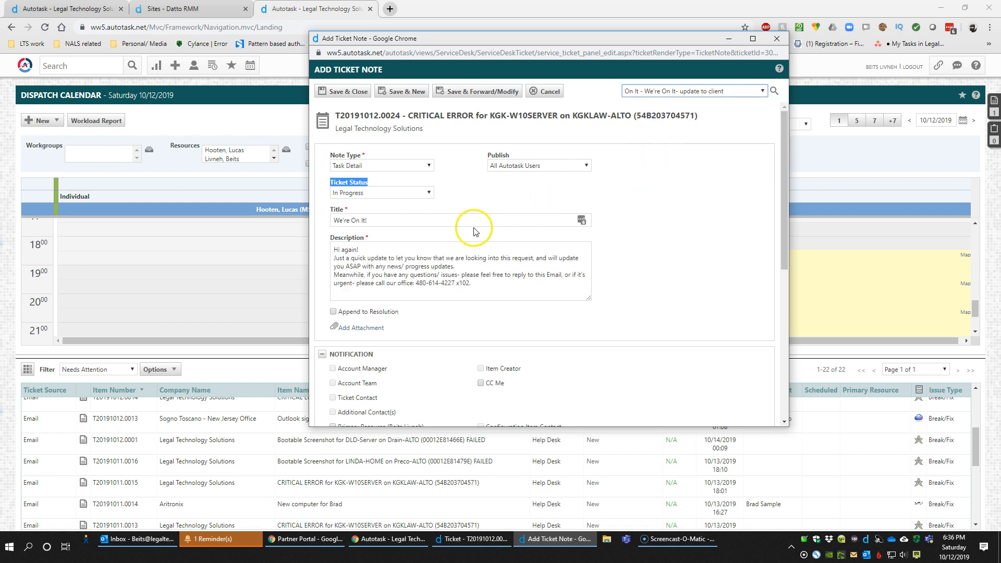
pyautogui.moveTo(334, 250); pyautogui.dragTo(479, 281)
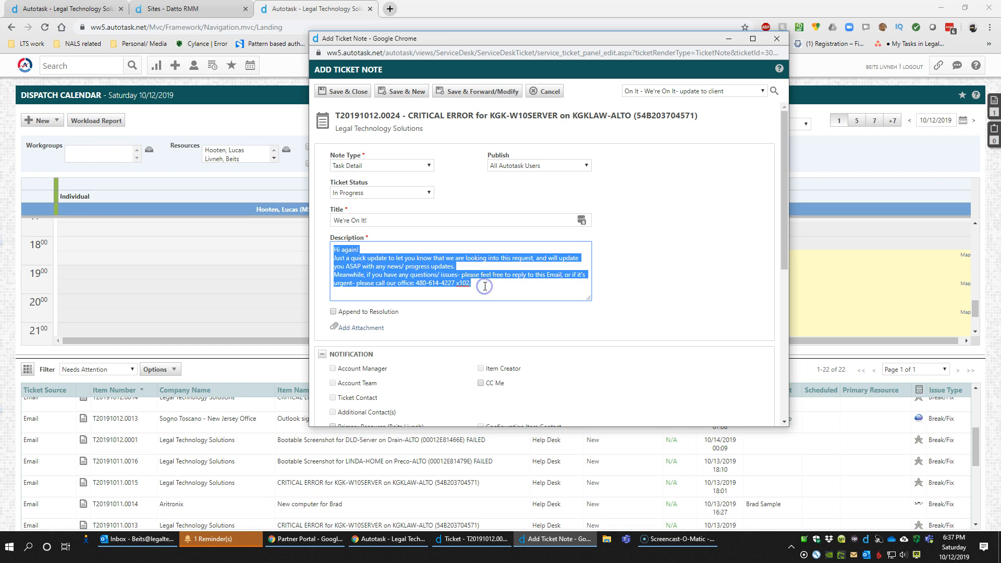
pyautogui.scroll(-5, 357, 271)
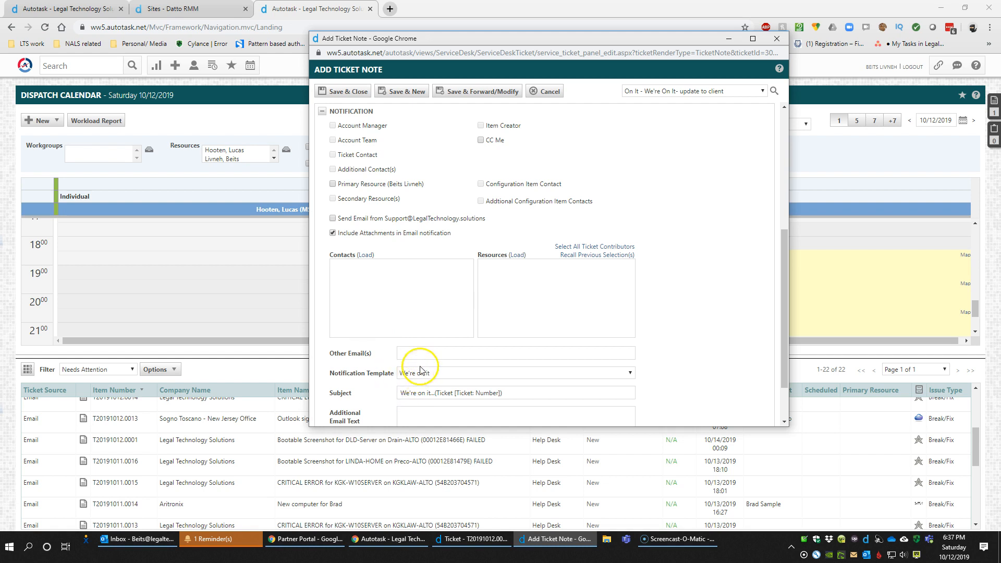
pyautogui.scroll(5, 421, 365)
pyautogui.click(472, 285)
pyautogui.moveTo(477, 289); pyautogui.dragTo(336, 249)
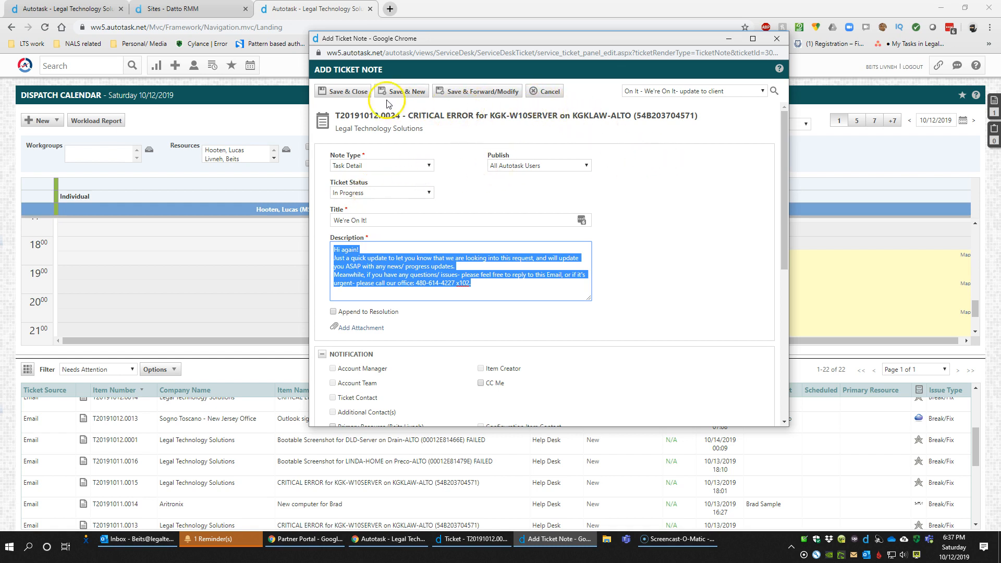
# - Apply the "in writing - Documenting Update-wait client" form template and complete the description's "As discussed-" line with "we will reset the USB...."
pyautogui.click(694, 92)
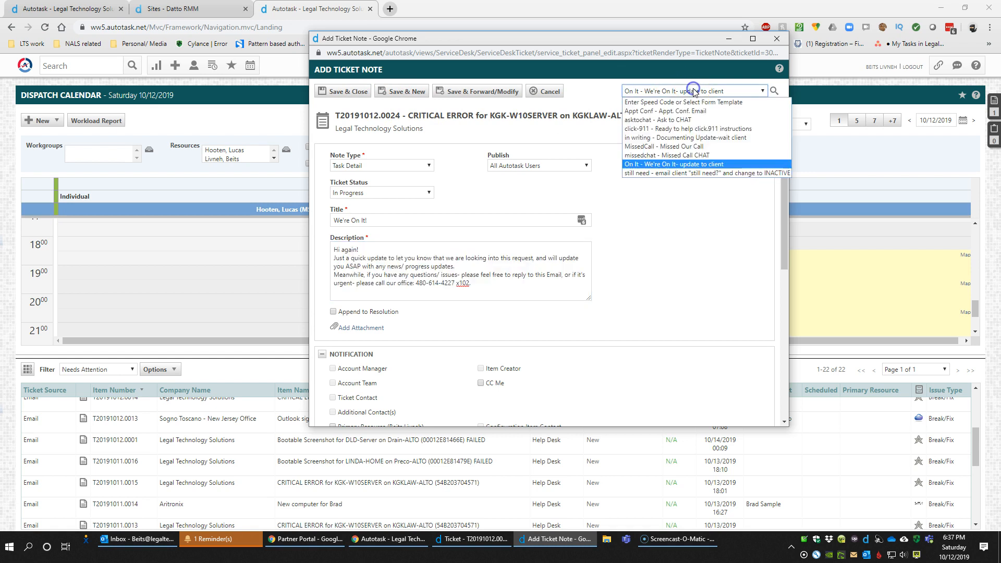
pyautogui.click(677, 137)
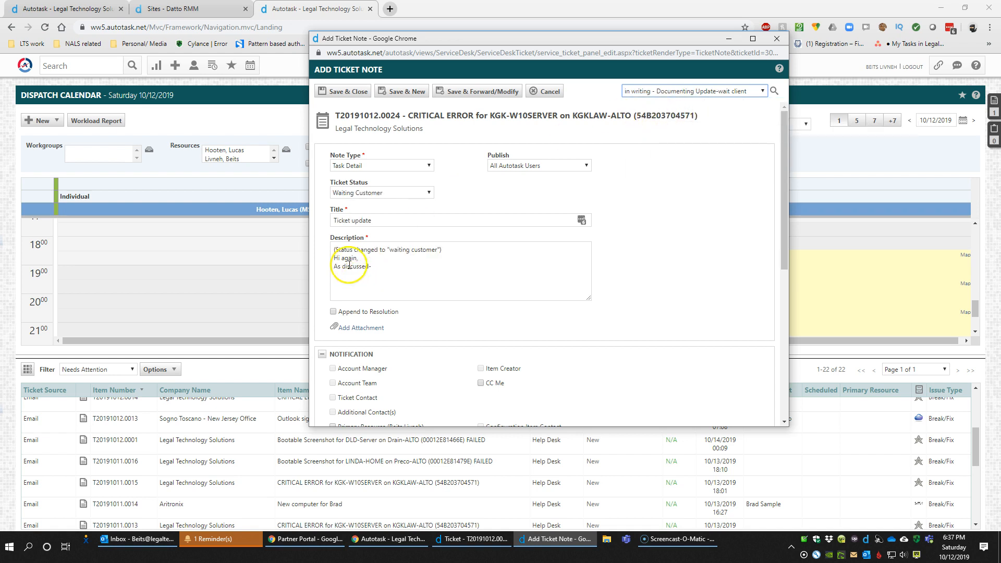
pyautogui.click(394, 267)
pyautogui.moveTo(334, 249); pyautogui.dragTo(447, 252)
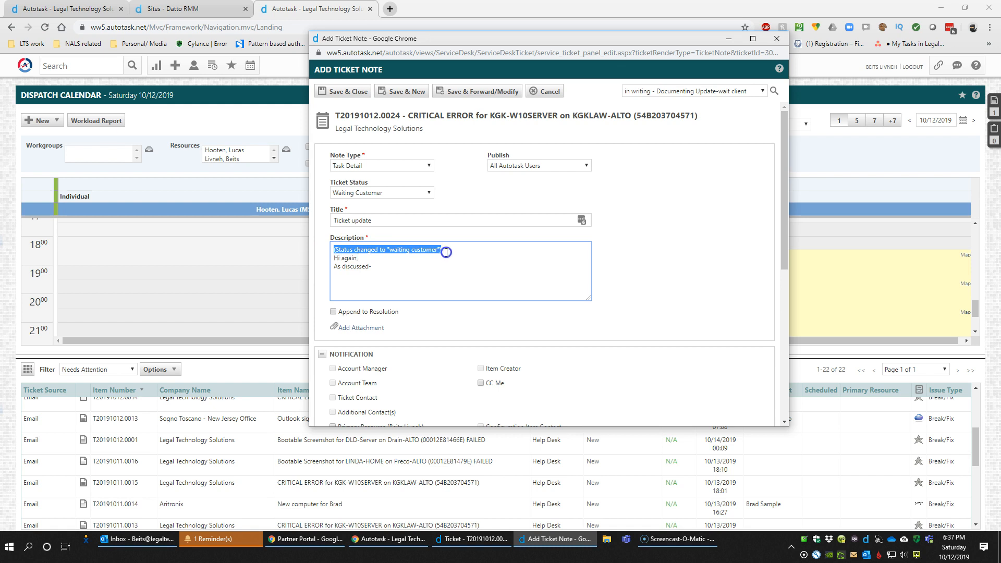
pyautogui.click(384, 270)
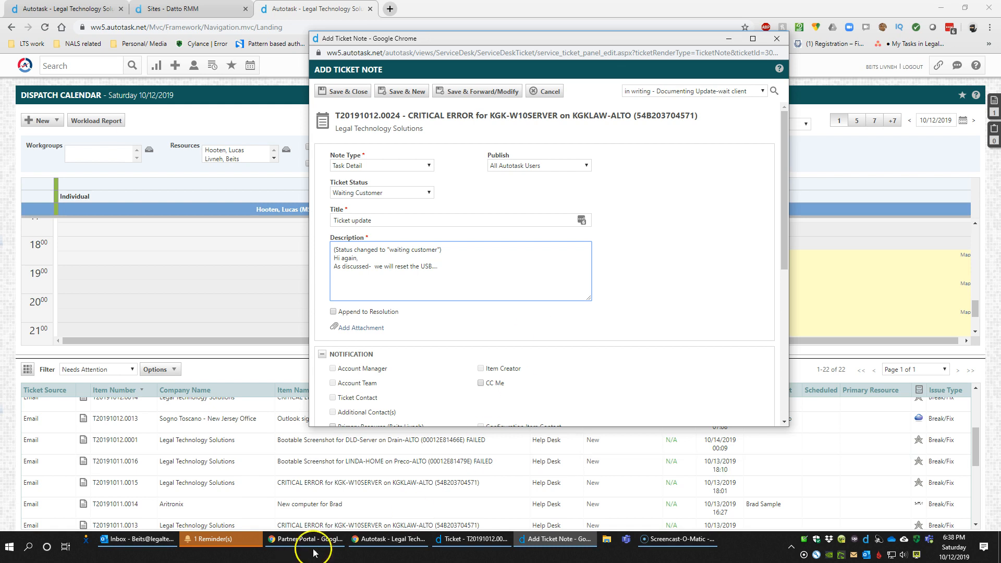
pyautogui.click(672, 543)
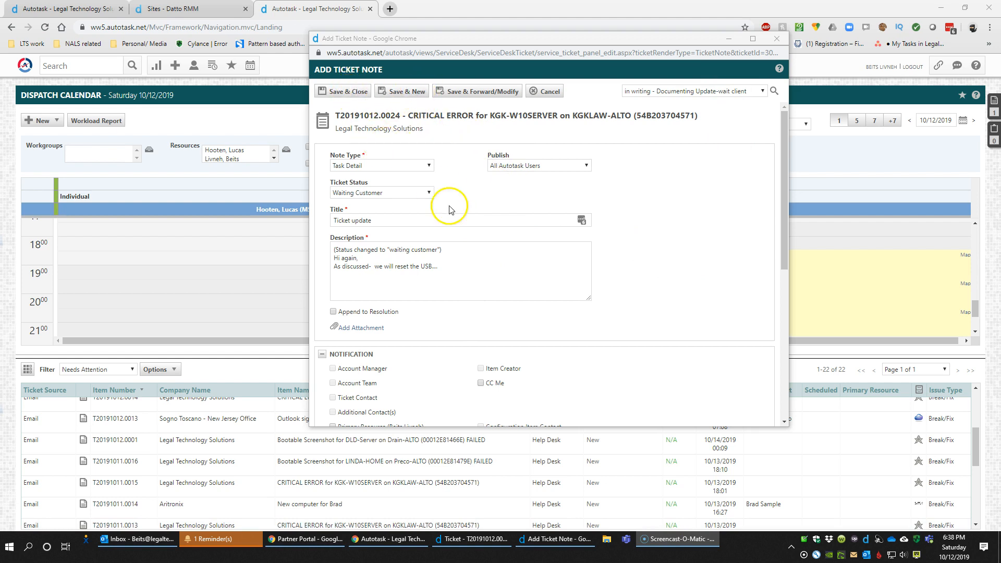
# - Load the Legal Technology Solutions contacts as possible recipients of the note's notification and look through them
pyautogui.scroll(-3, 503, 302)
pyautogui.scroll(-3, 548, 312)
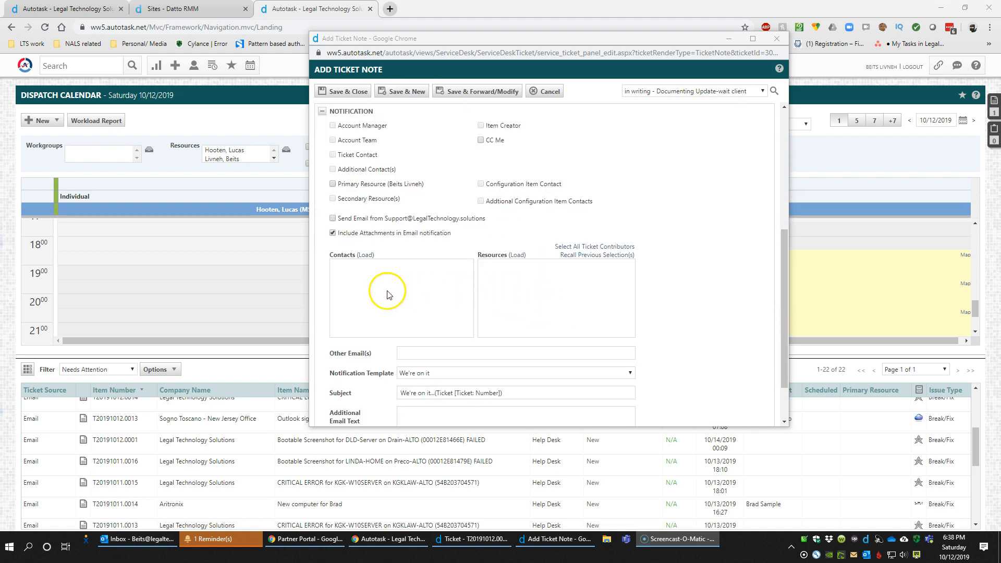
pyautogui.click(366, 256)
pyautogui.scroll(-5, 373, 284)
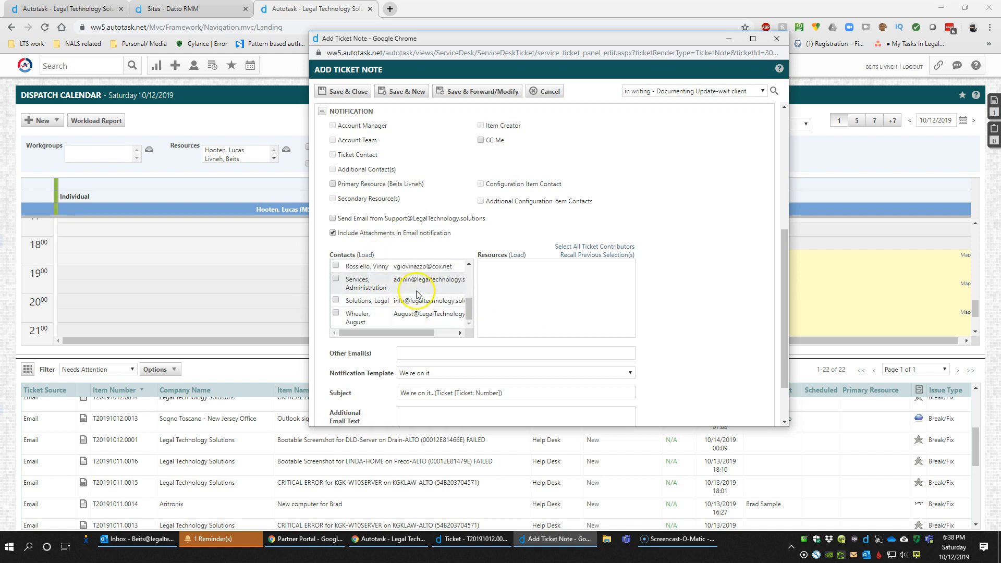
pyautogui.scroll(5, 382, 218)
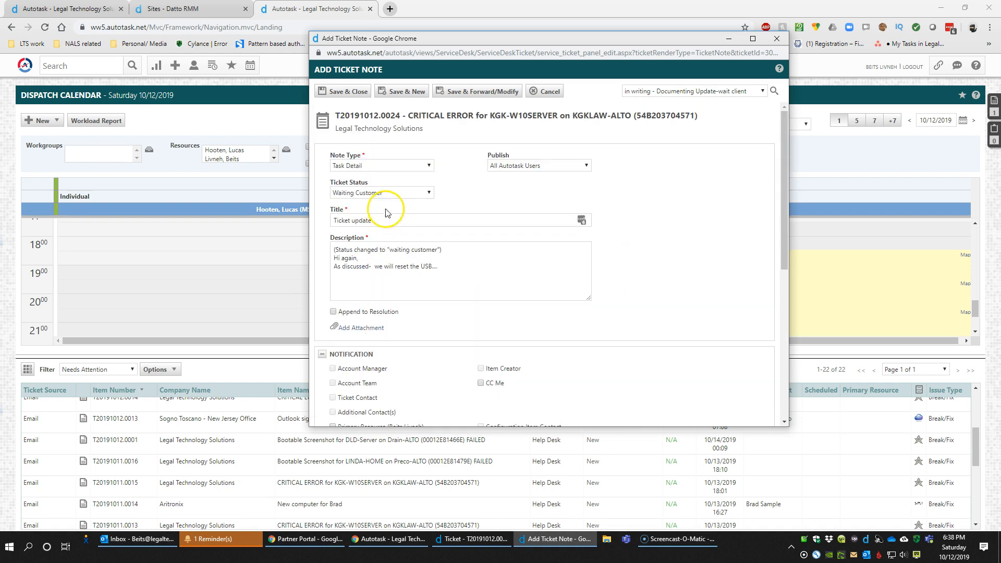
pyautogui.moveTo(352, 128); pyautogui.dragTo(420, 128)
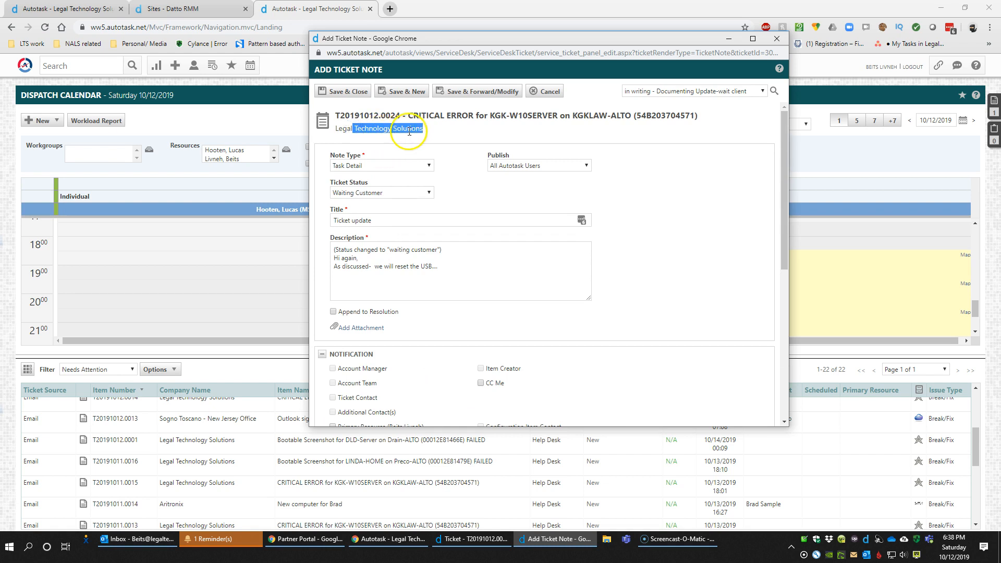
pyautogui.scroll(-5, 425, 196)
pyautogui.scroll(-2, 391, 290)
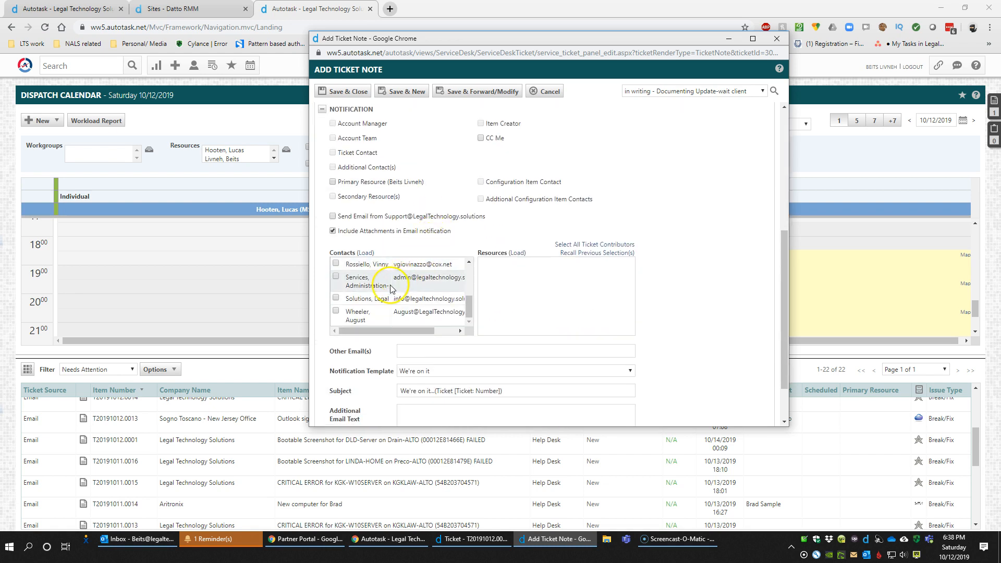
# - Load the internal resources as possible recipients of the note's notification
pyautogui.scroll(2, 436, 259)
pyautogui.scroll(2, 417, 245)
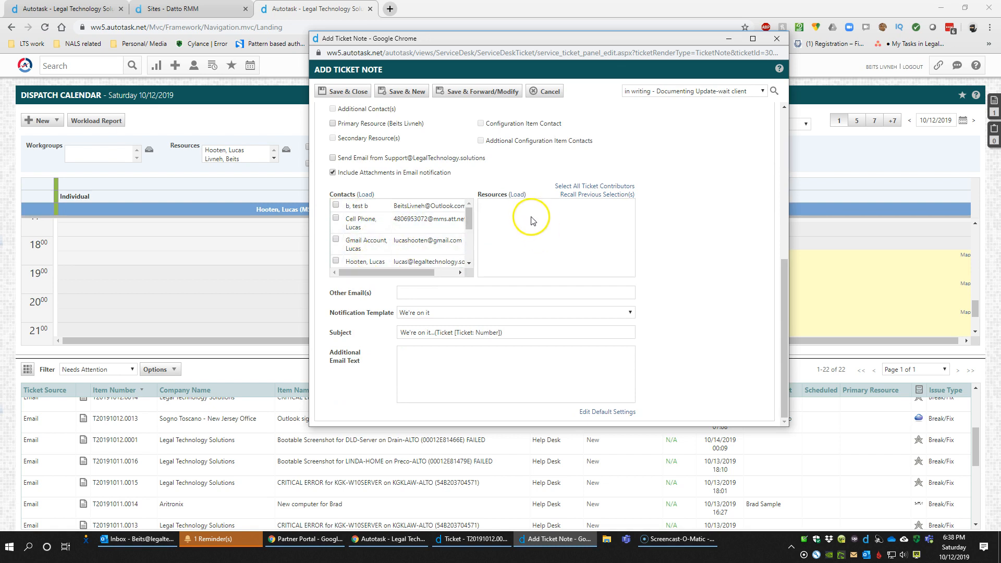
pyautogui.click(518, 195)
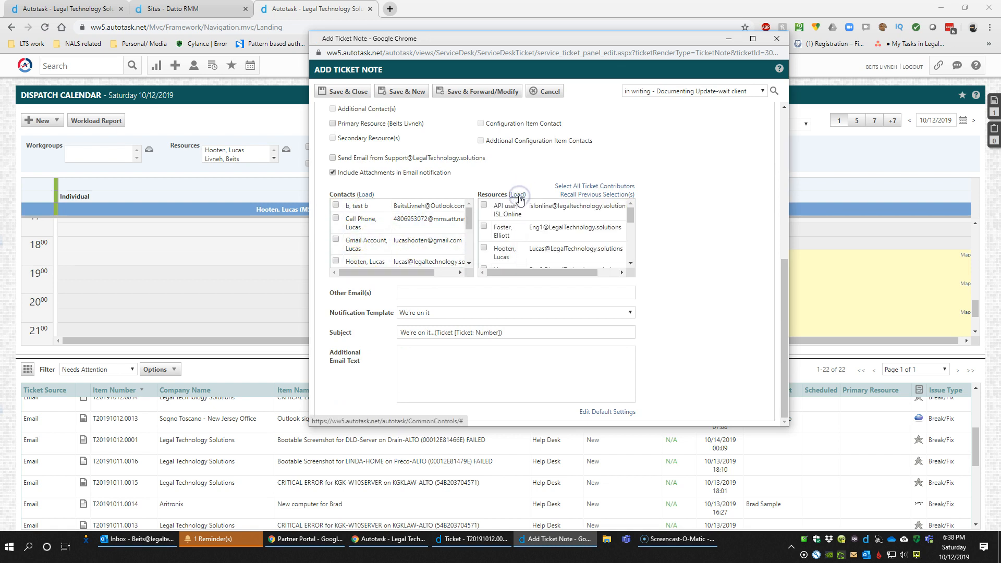
# - Select an internal resource as notification recipient and change the description's "As discussed-" line to "we will send you prices."
pyautogui.scroll(-5, 543, 219)
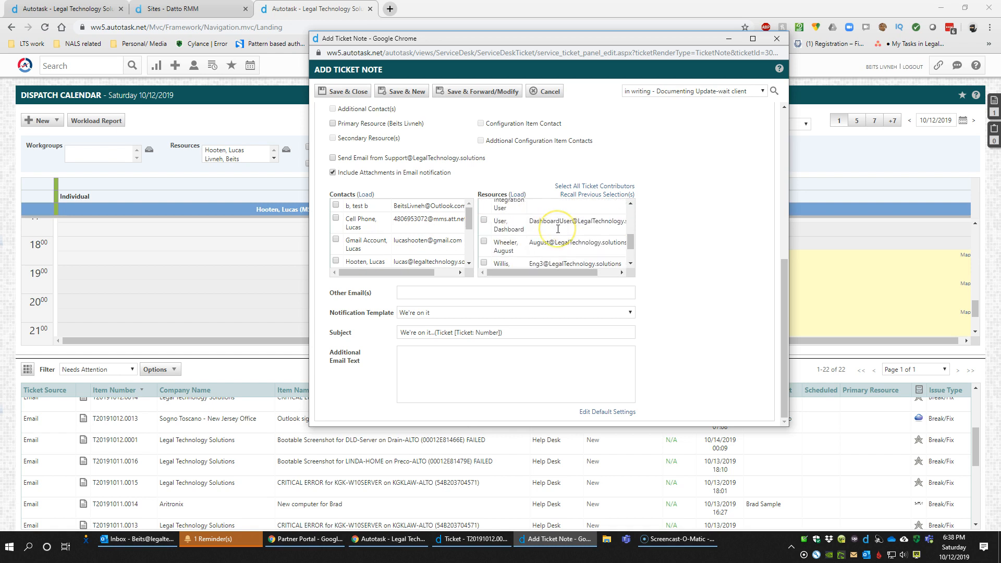
pyautogui.click(486, 248)
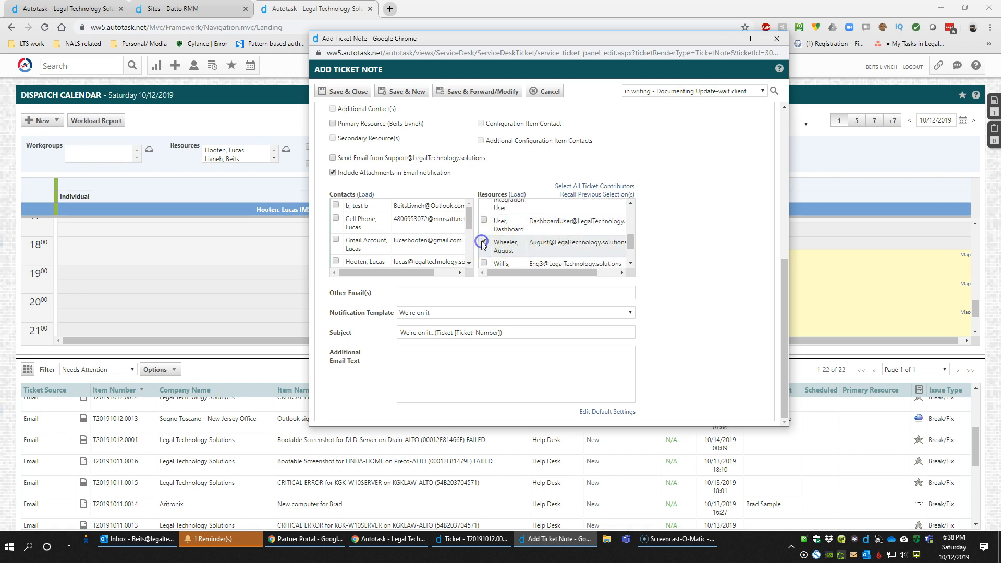
pyautogui.scroll(5, 458, 221)
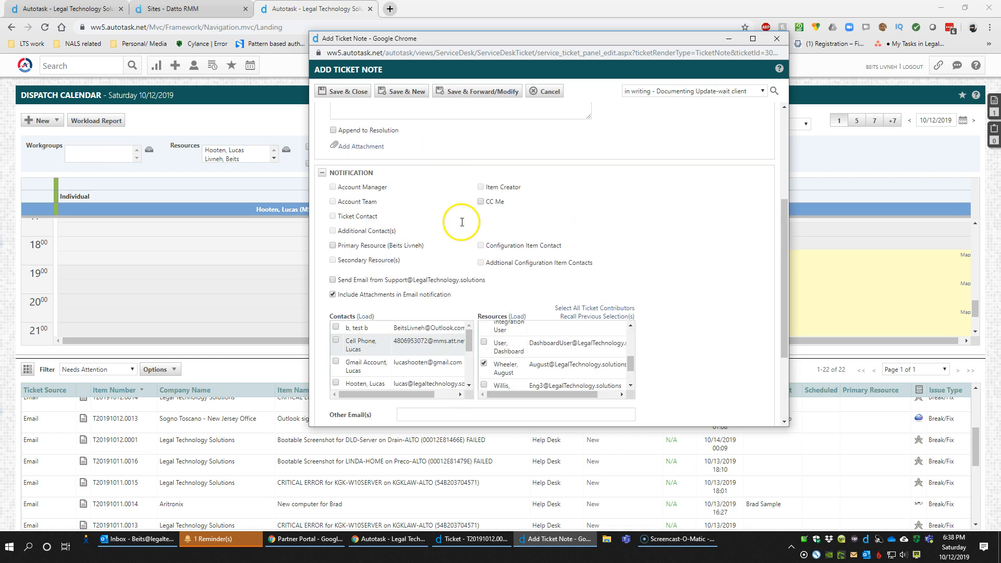
pyautogui.moveTo(444, 211); pyautogui.dragTo(375, 206)
pyautogui.write('we')
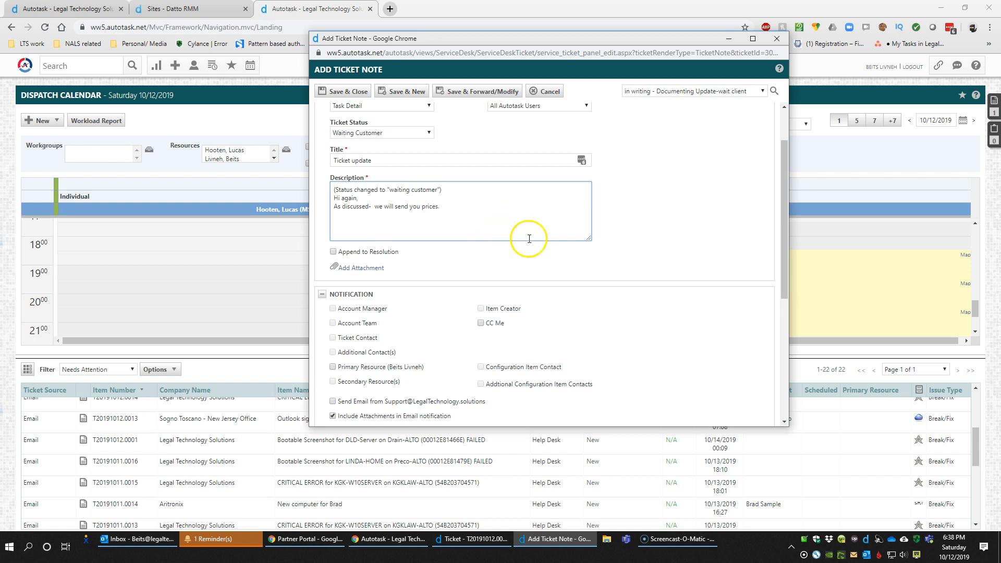
# - Save the note and continue to forwarding or modifying its ticket, dismissing all service call reminders
pyautogui.scroll(-3, 529, 239)
pyautogui.scroll(-2, 600, 344)
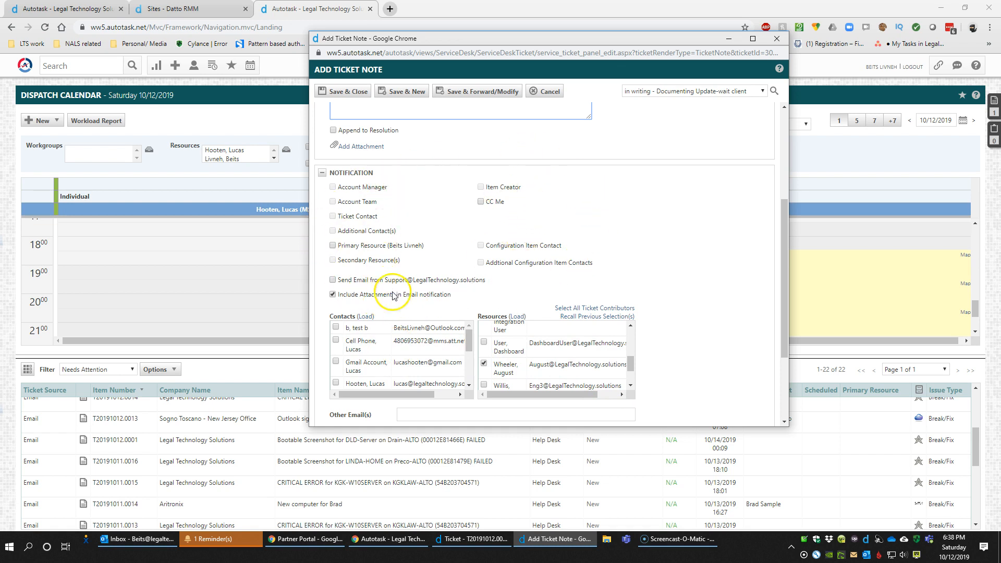
pyautogui.scroll(4, 718, 222)
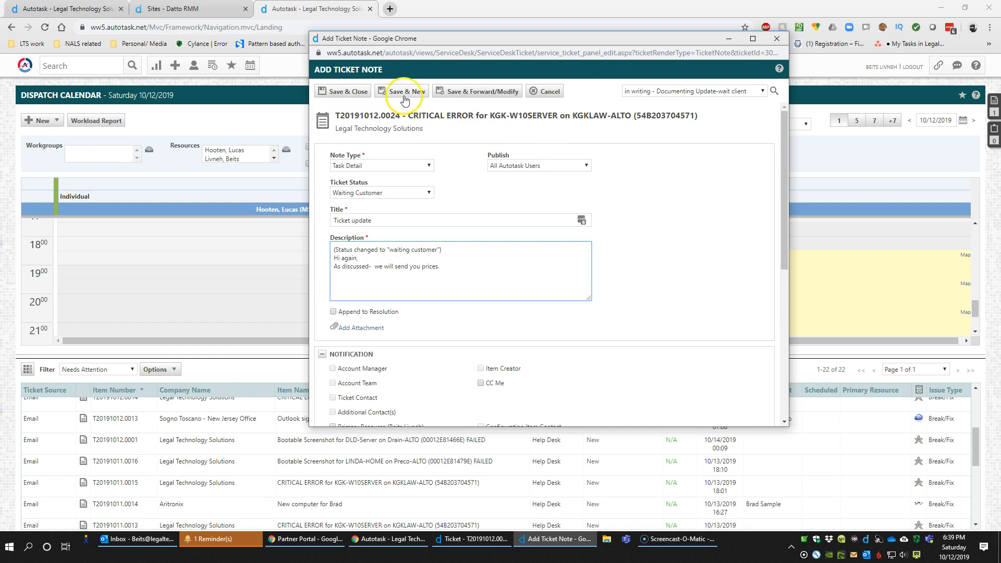
pyautogui.click(481, 94)
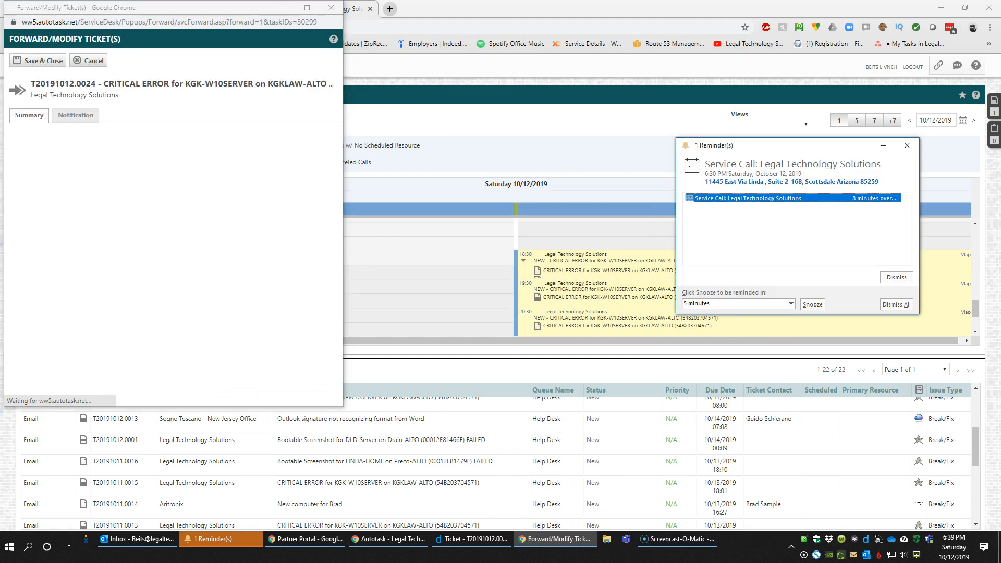
pyautogui.moveTo(235, 11); pyautogui.dragTo(506, 51)
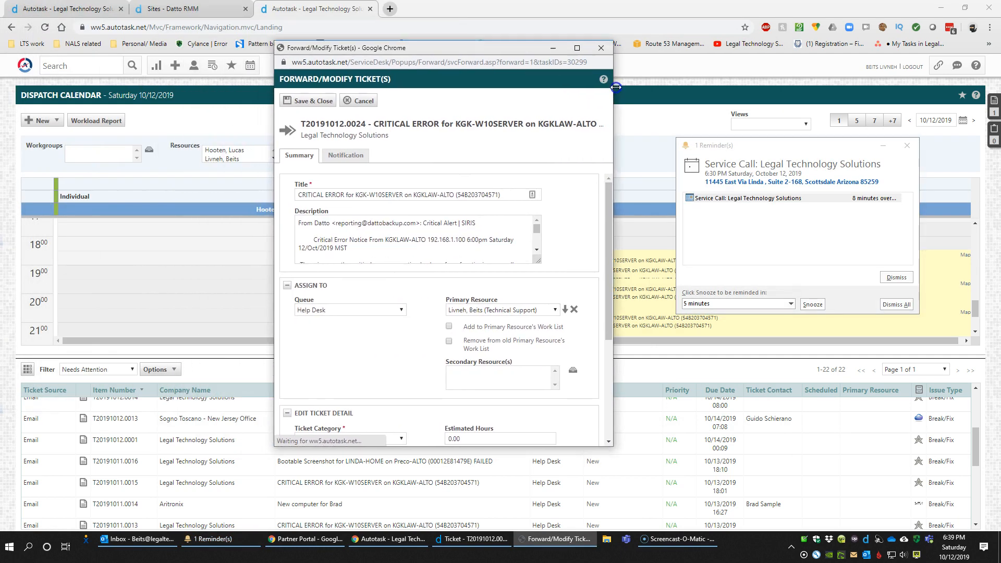
pyautogui.click(897, 304)
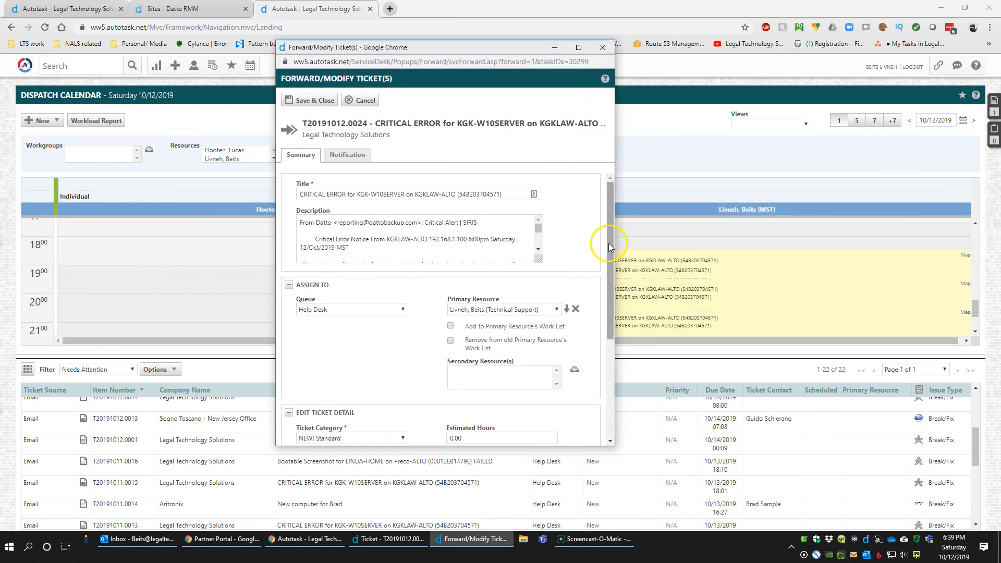
# - Change the ticket's primary resource to the other technician shown on the dispatch calendar
pyautogui.click(509, 311)
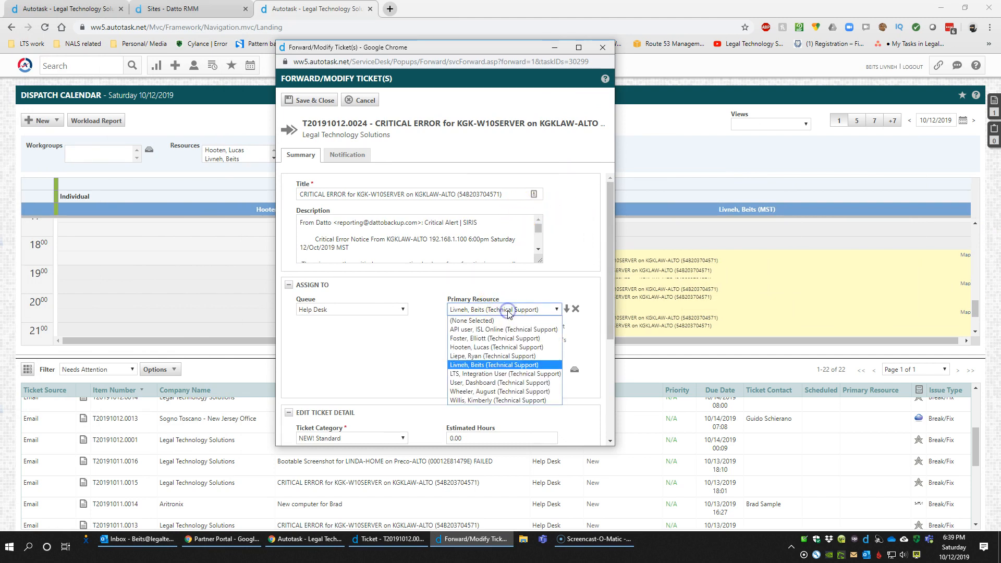
pyautogui.click(499, 348)
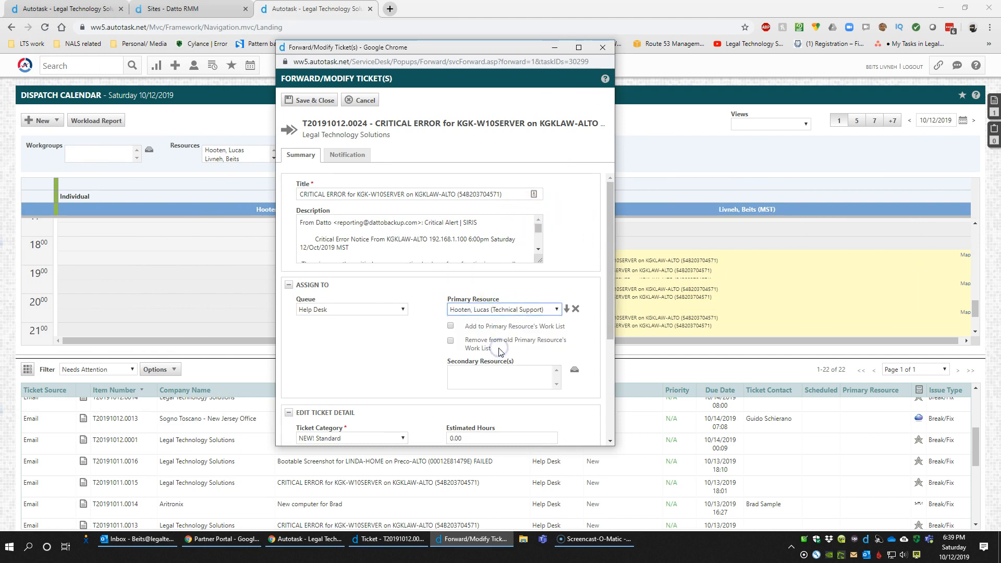
pyautogui.moveTo(537, 326); pyautogui.dragTo(549, 326)
pyautogui.moveTo(492, 348); pyautogui.dragTo(481, 348)
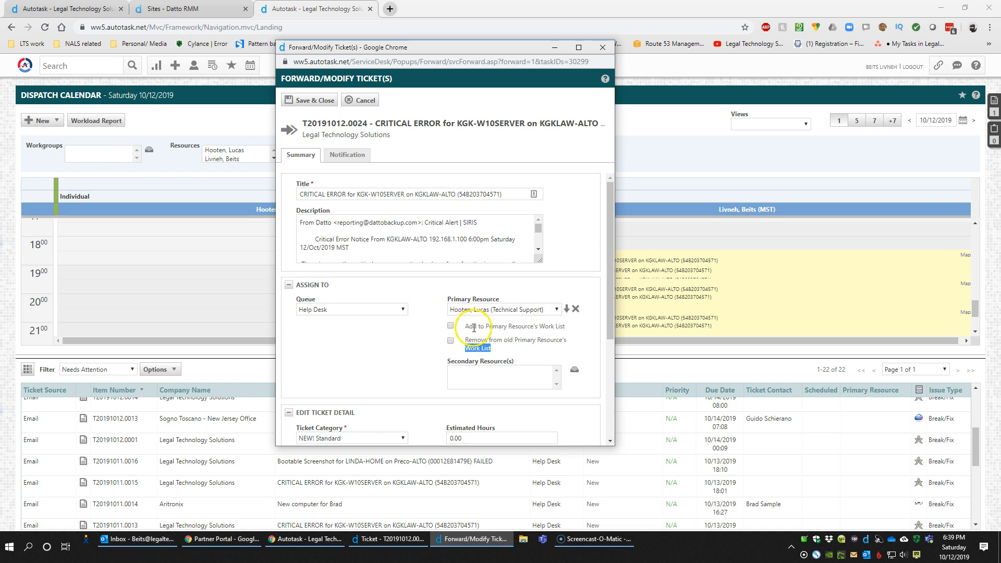
# - Review the ticket's queue choices, description and collapsible ticket details, and cancel the forwarding without saving
pyautogui.click(328, 312)
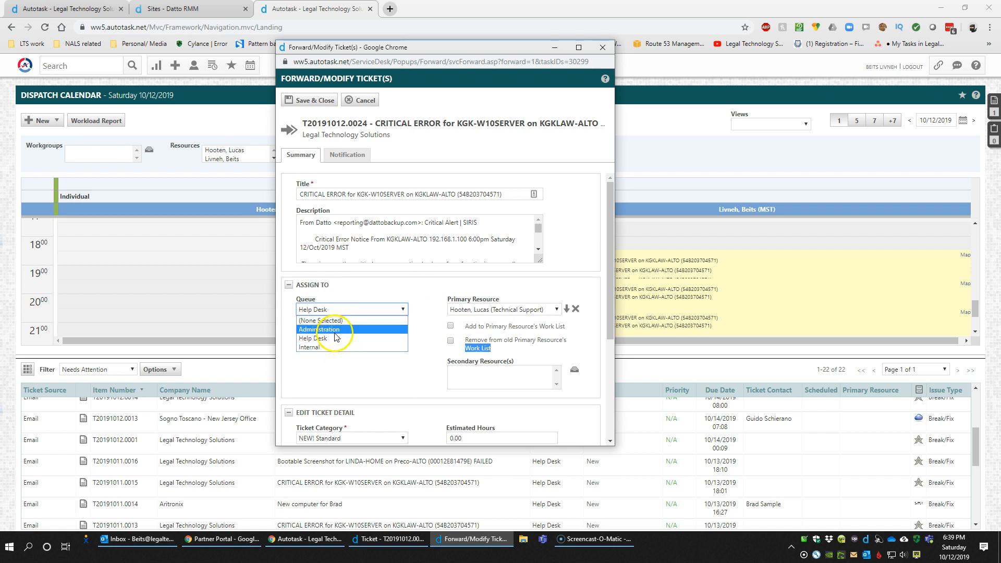
pyautogui.click(331, 372)
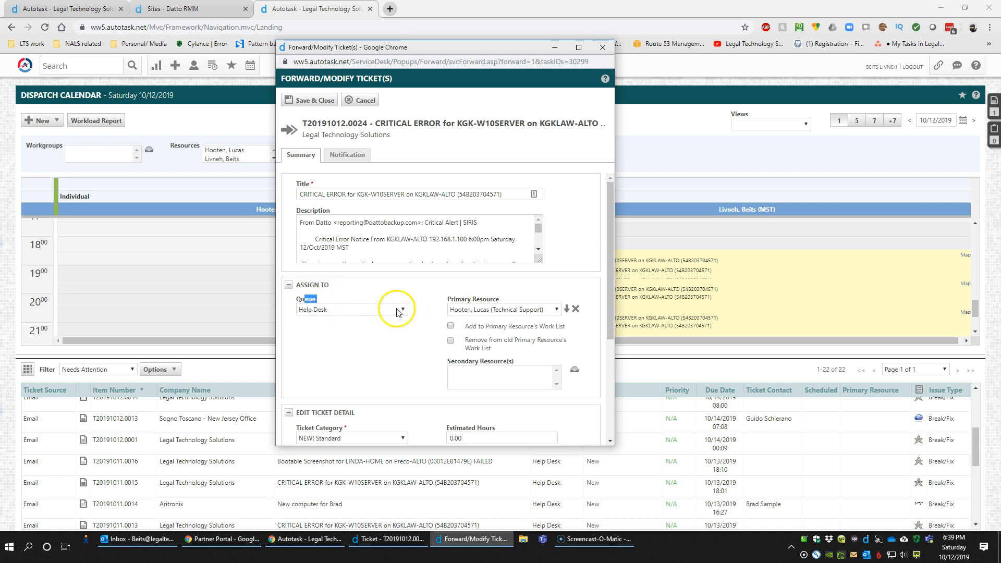
pyautogui.click(354, 233)
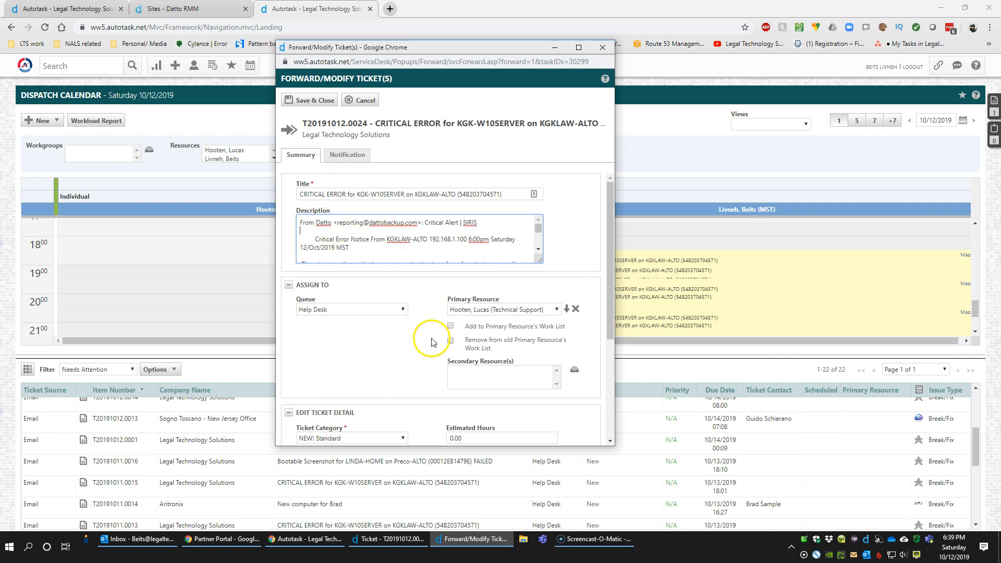
pyautogui.scroll(-2, 432, 342)
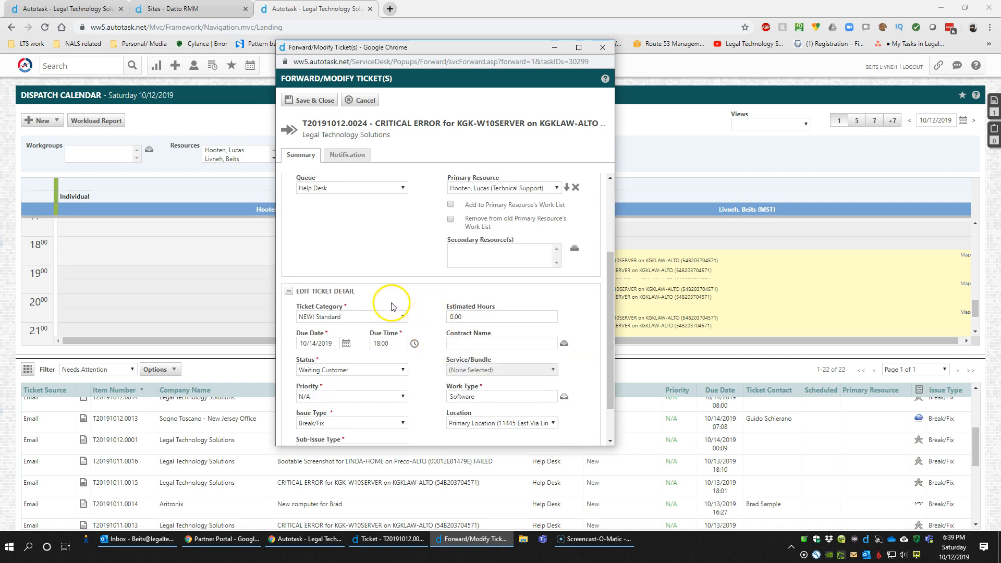
pyautogui.click(289, 293)
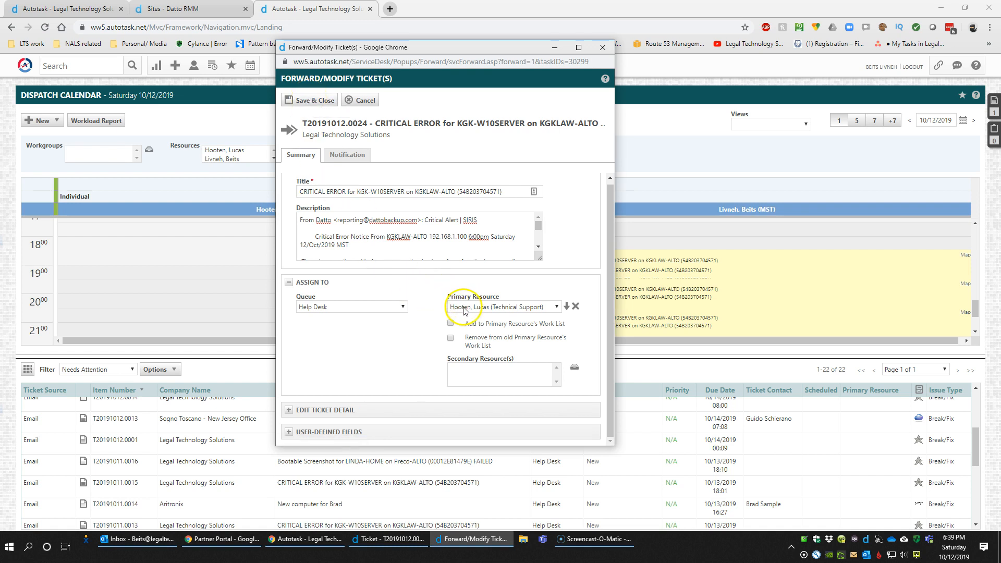
pyautogui.moveTo(701, 262)
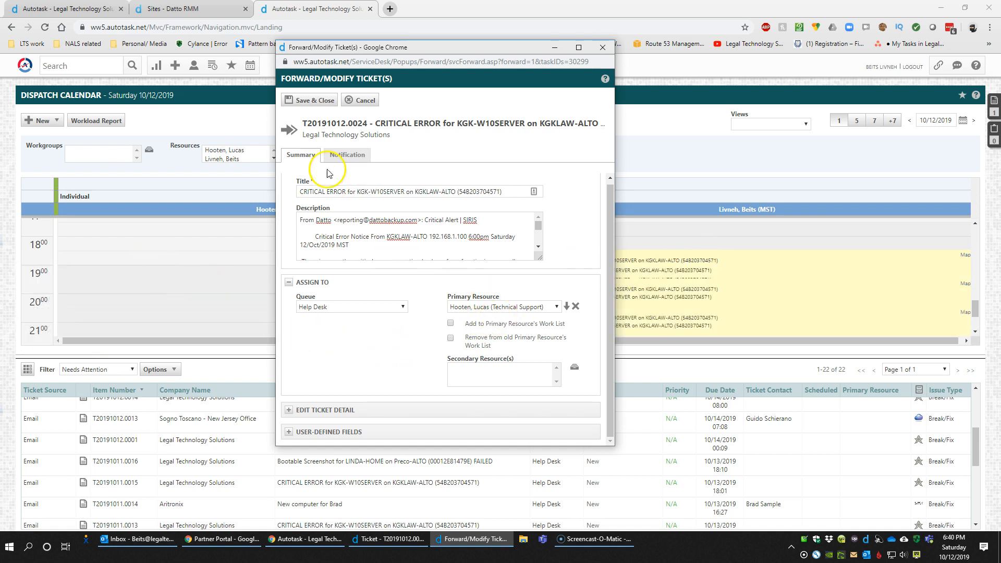
pyautogui.click(373, 101)
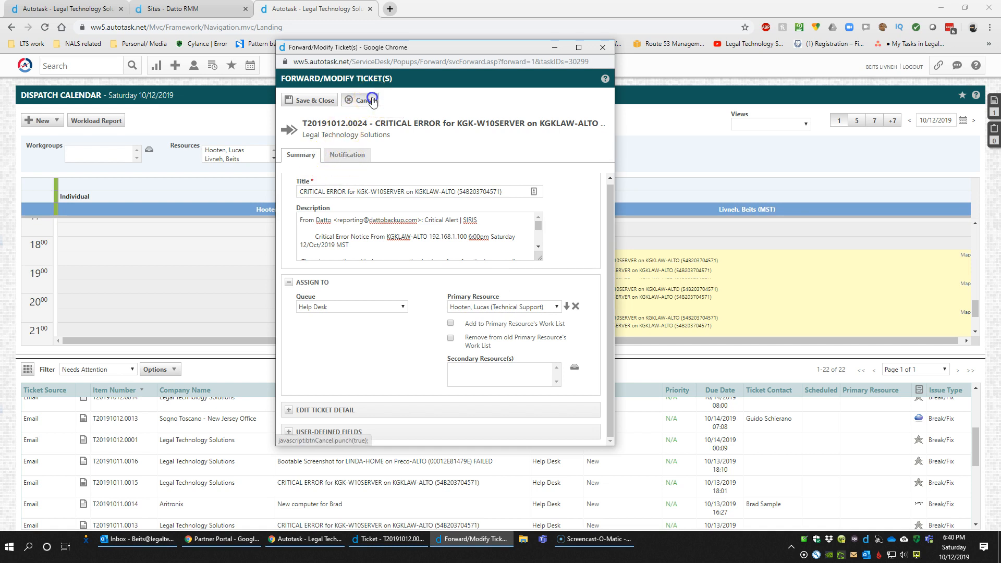